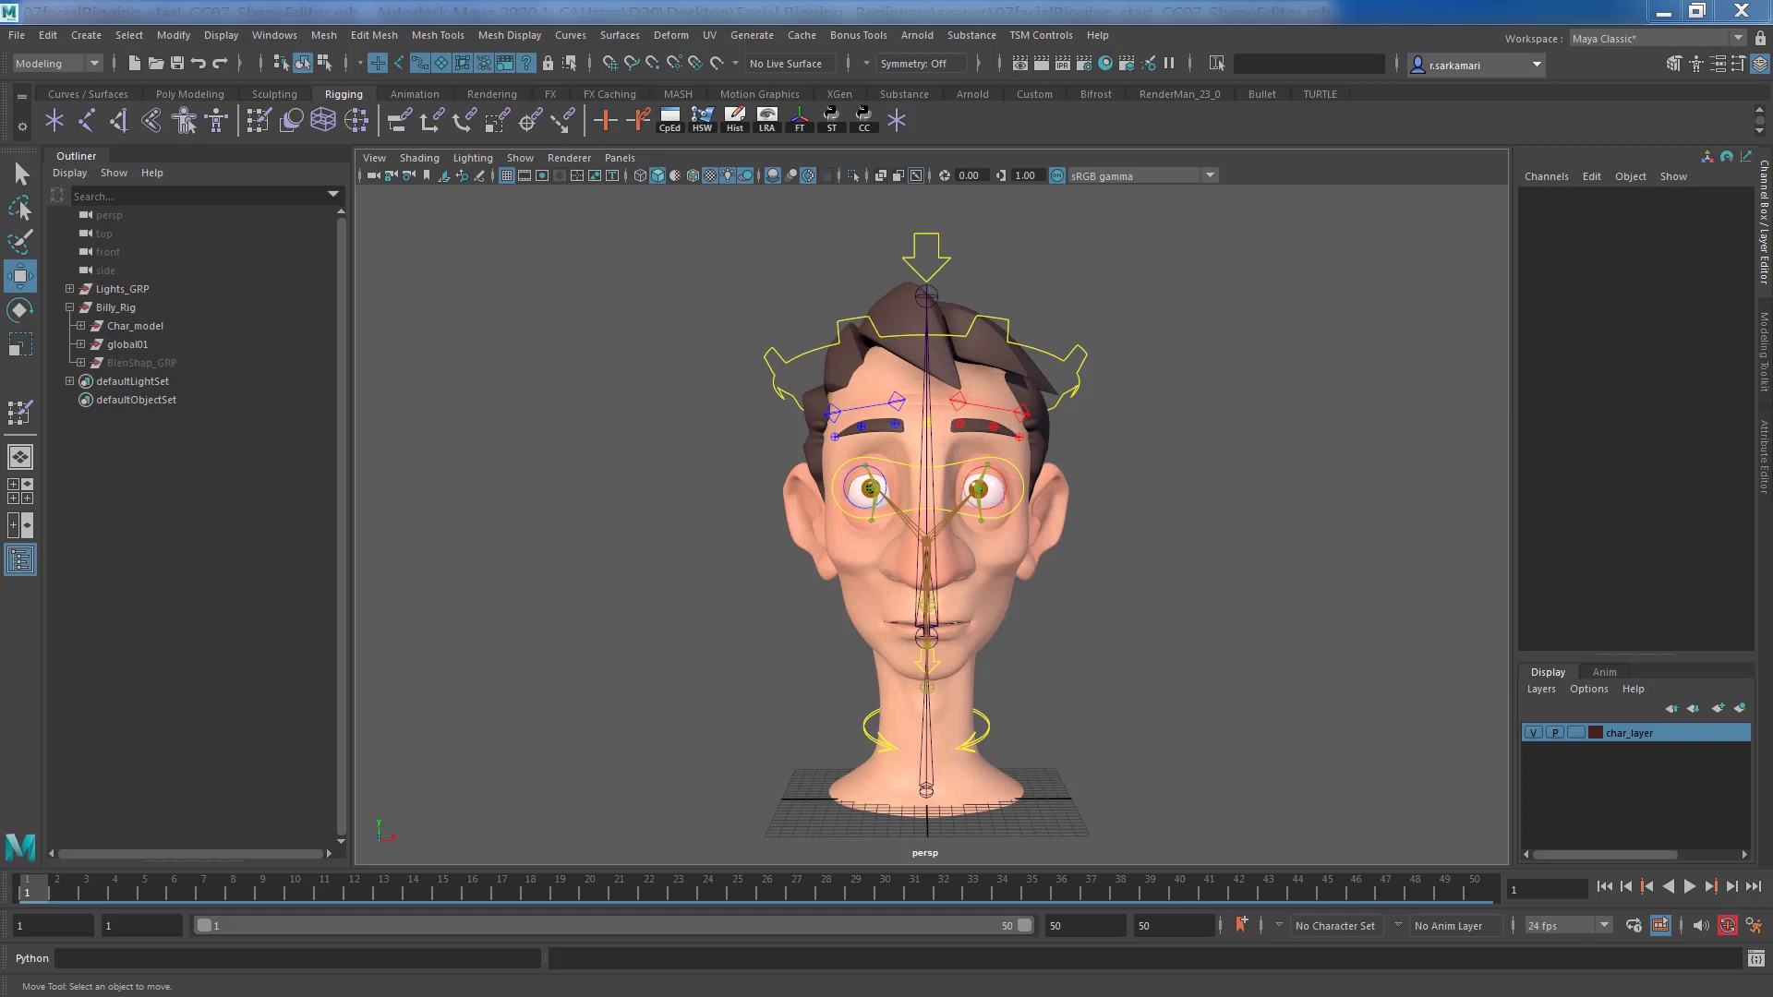
- Open the Shape Editor from Windows > Animation Editors and place it left of the viewport
left_click(274, 35)
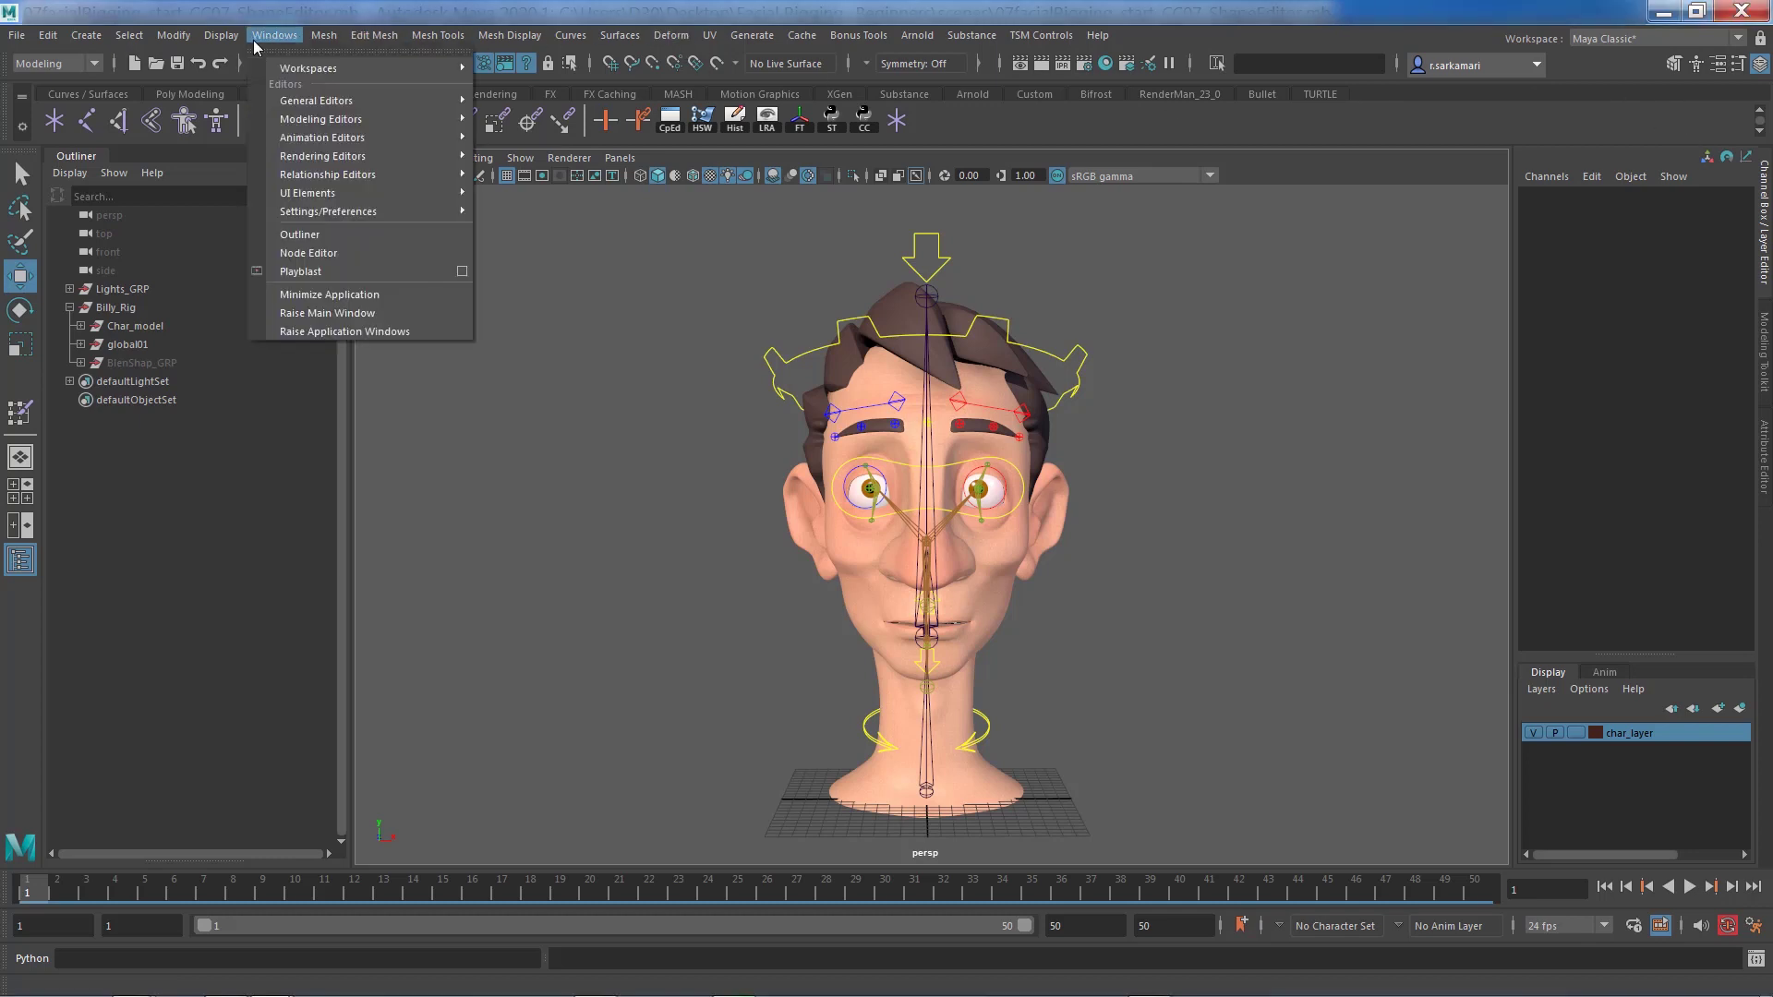
mouse_move(296, 144)
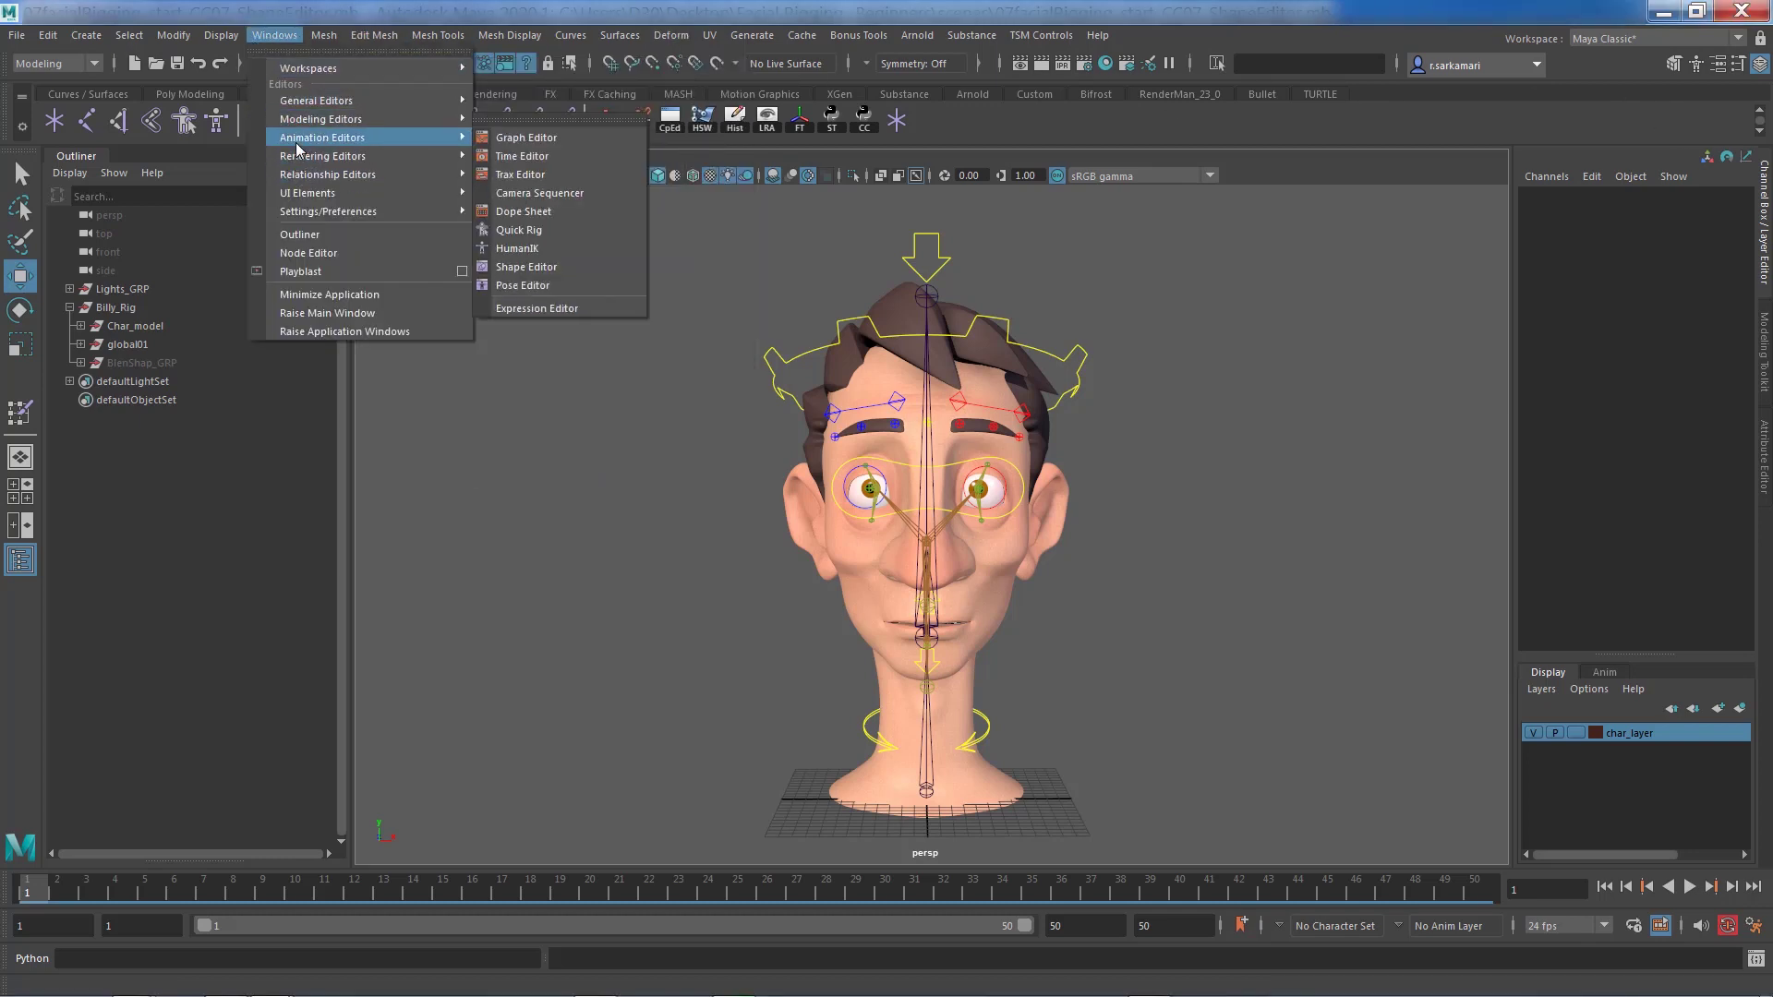
left_click(534, 270)
left_click_drag(438, 366, 374, 350)
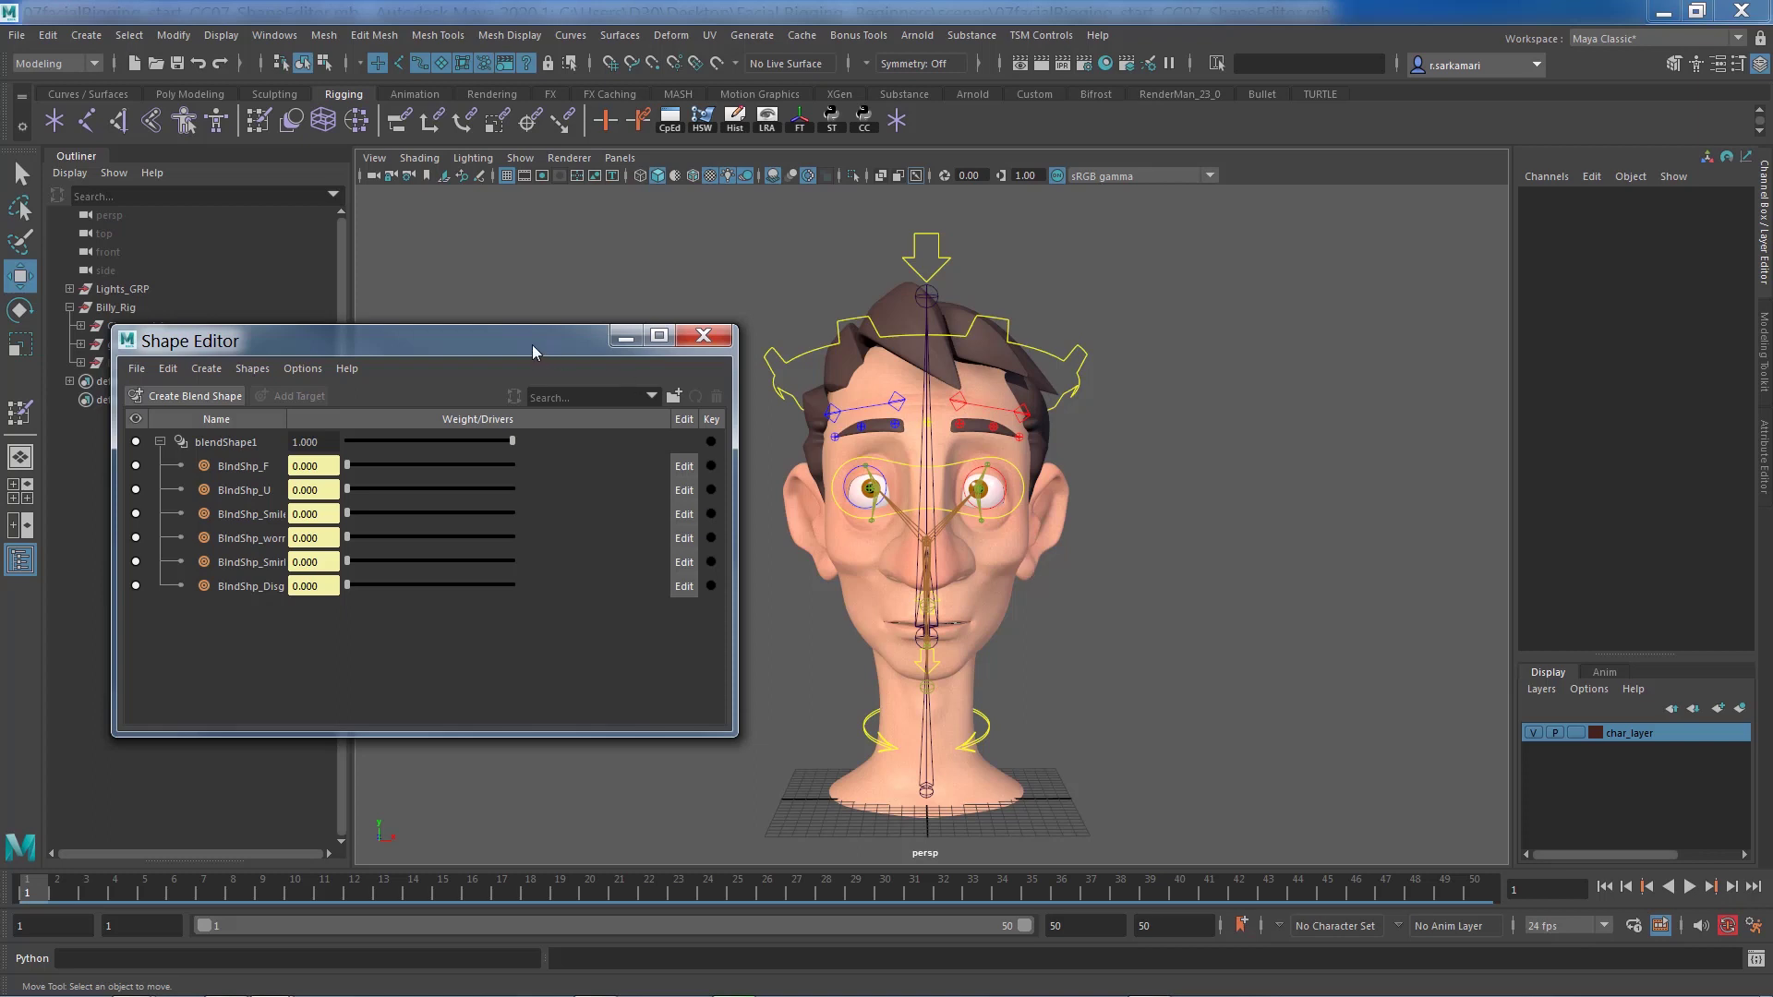
- Select the Face mesh and show blendShape1's Envelope and the BlndShp_F and BlndShp_U weights
left_click_drag(532, 345, 511, 325)
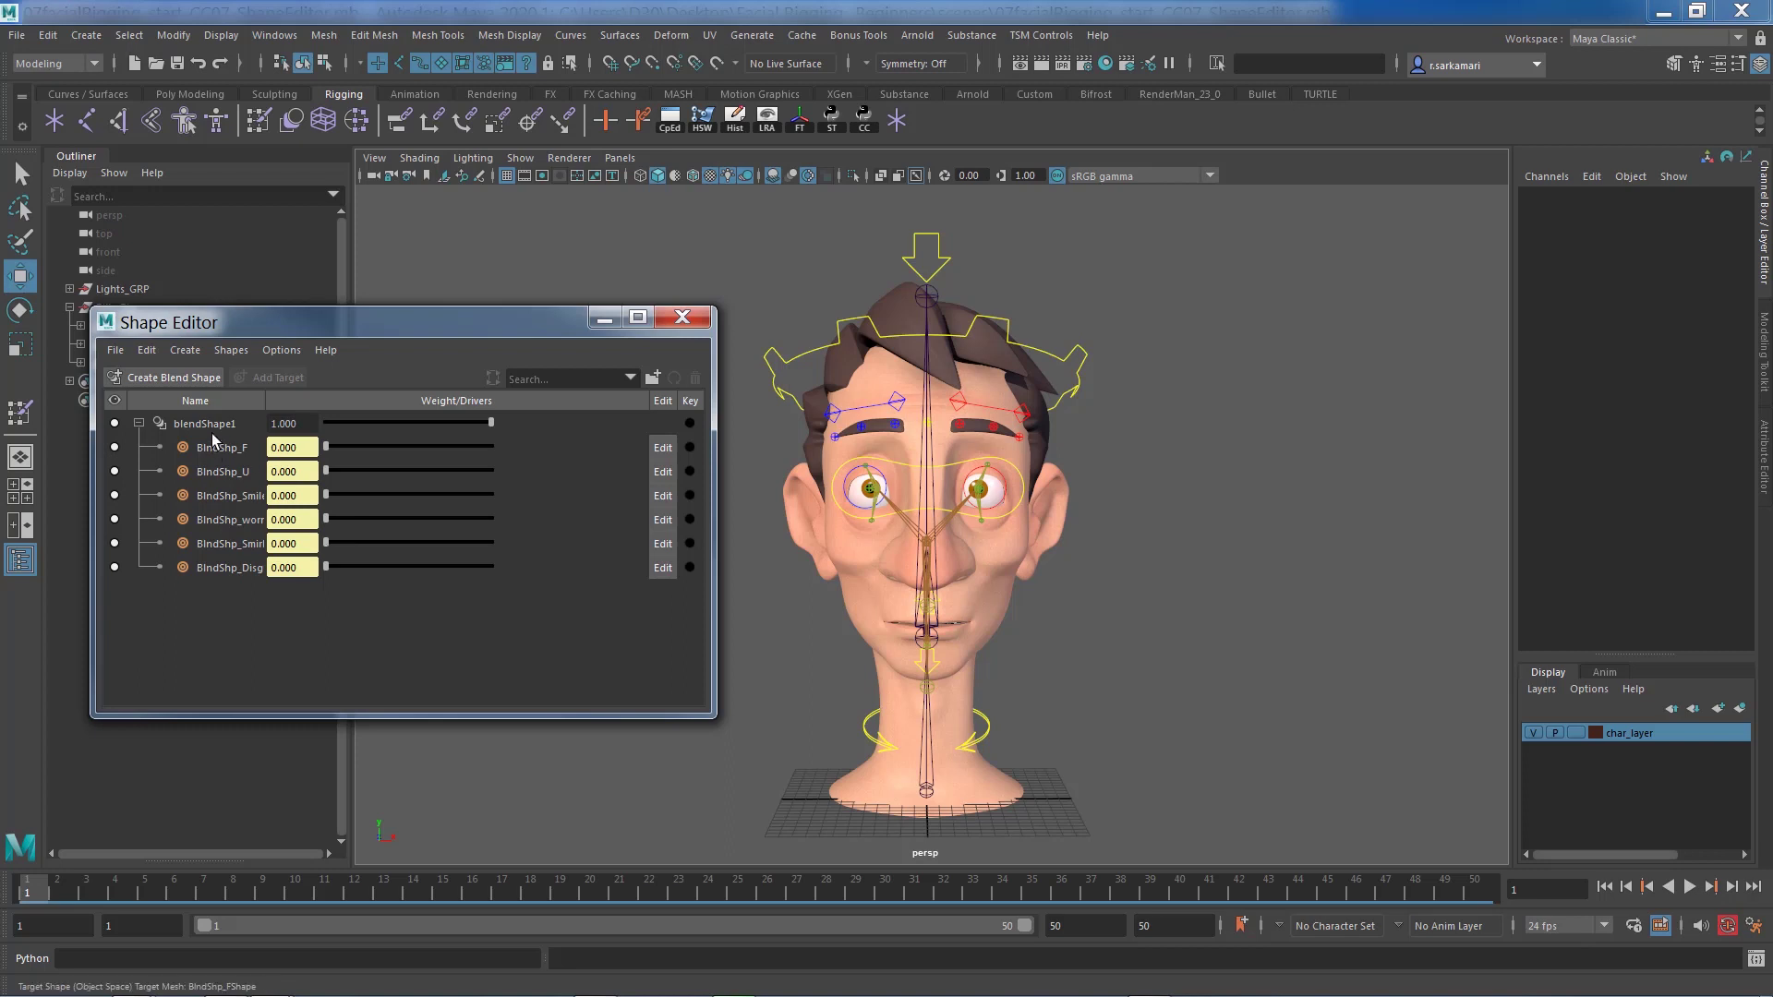
left_click(990, 574)
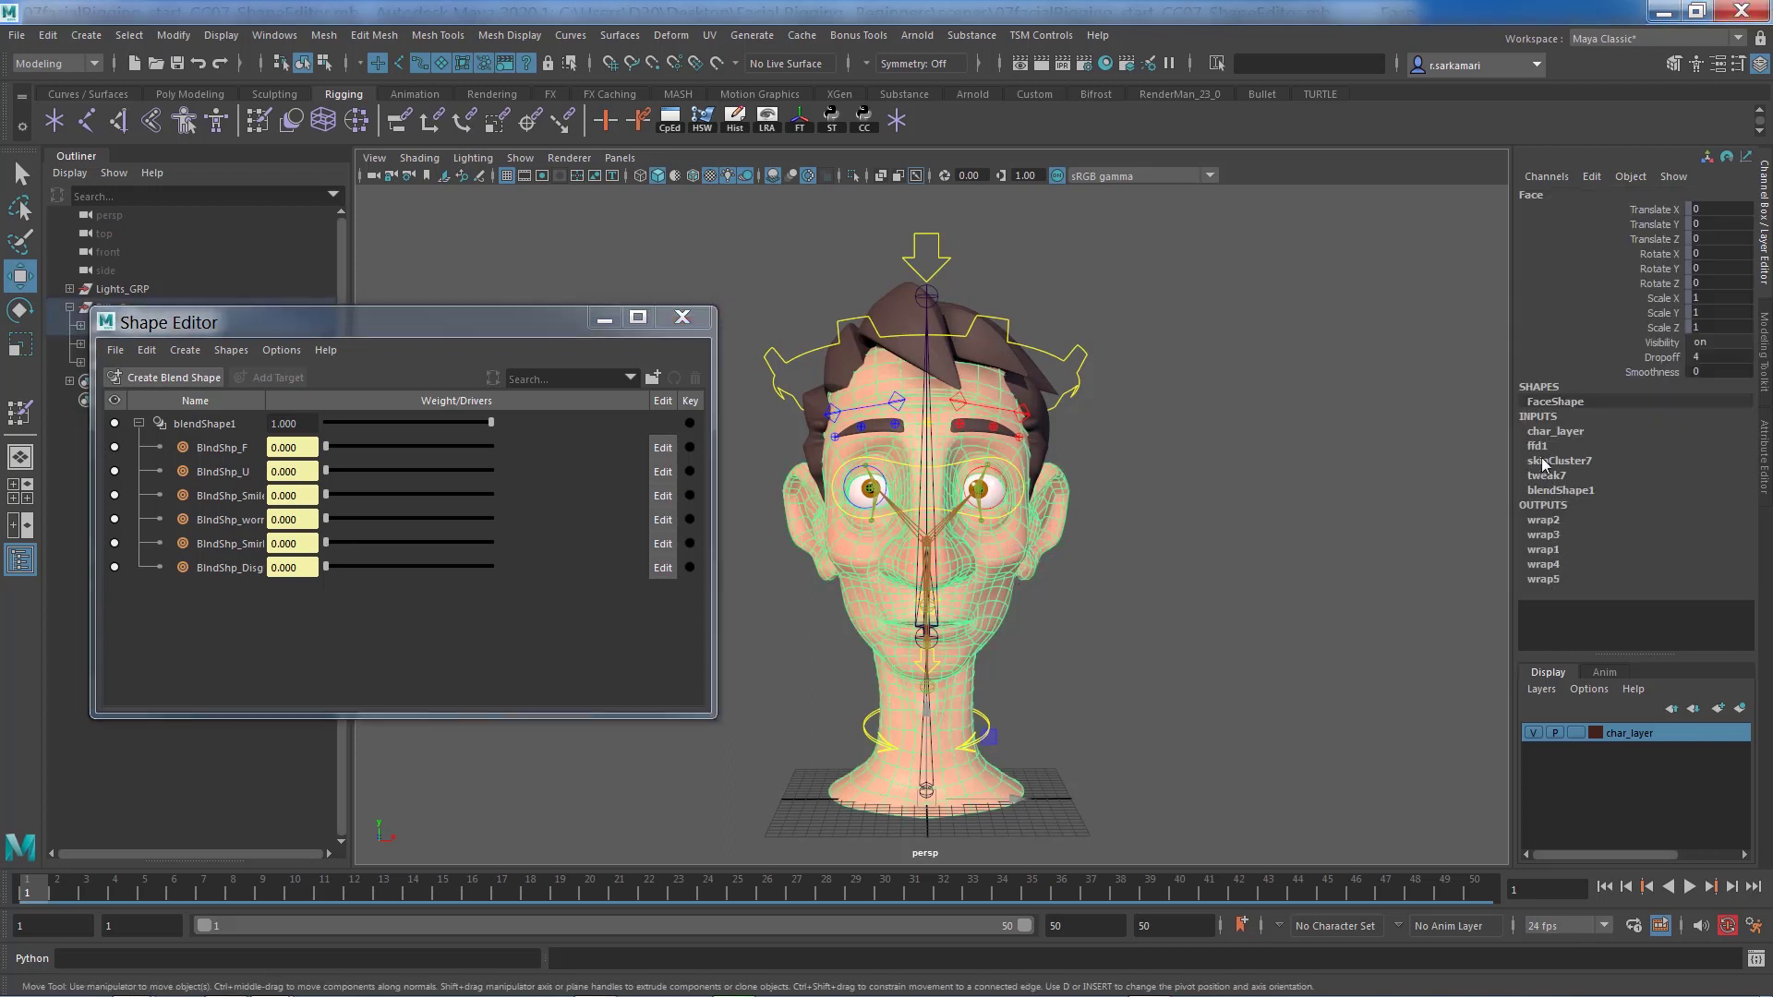
left_click(1561, 491)
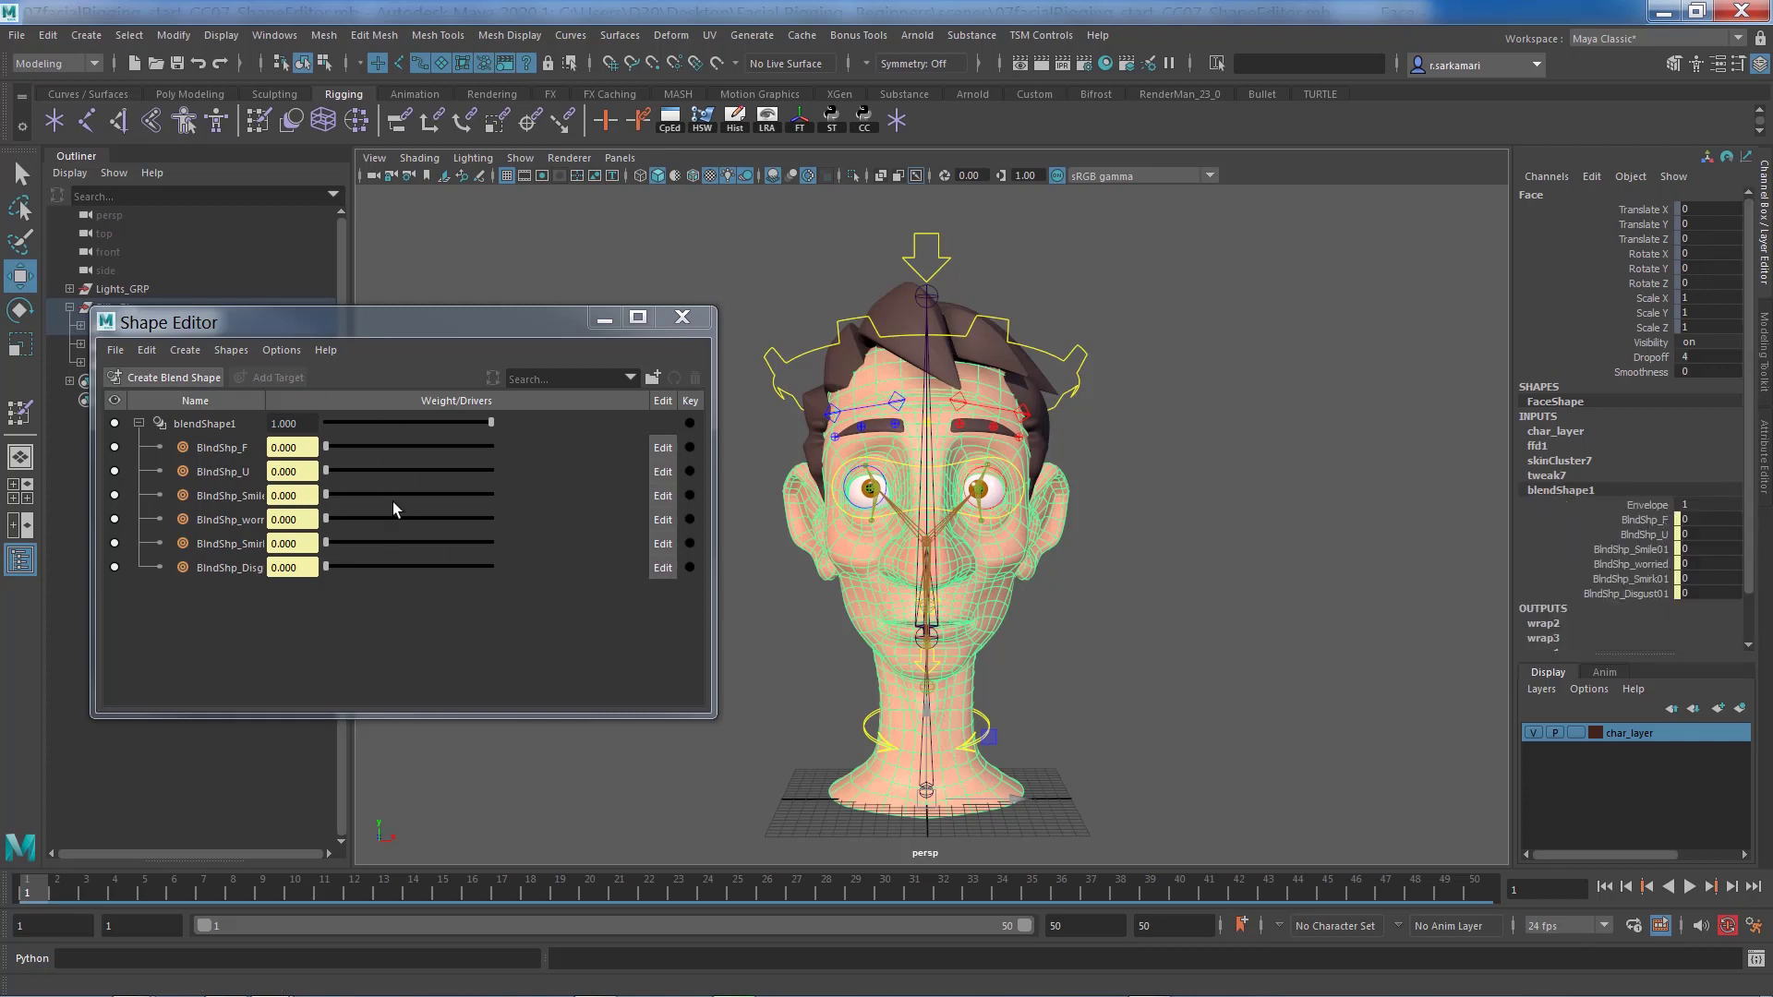
double_click(209, 424)
left_click(224, 457)
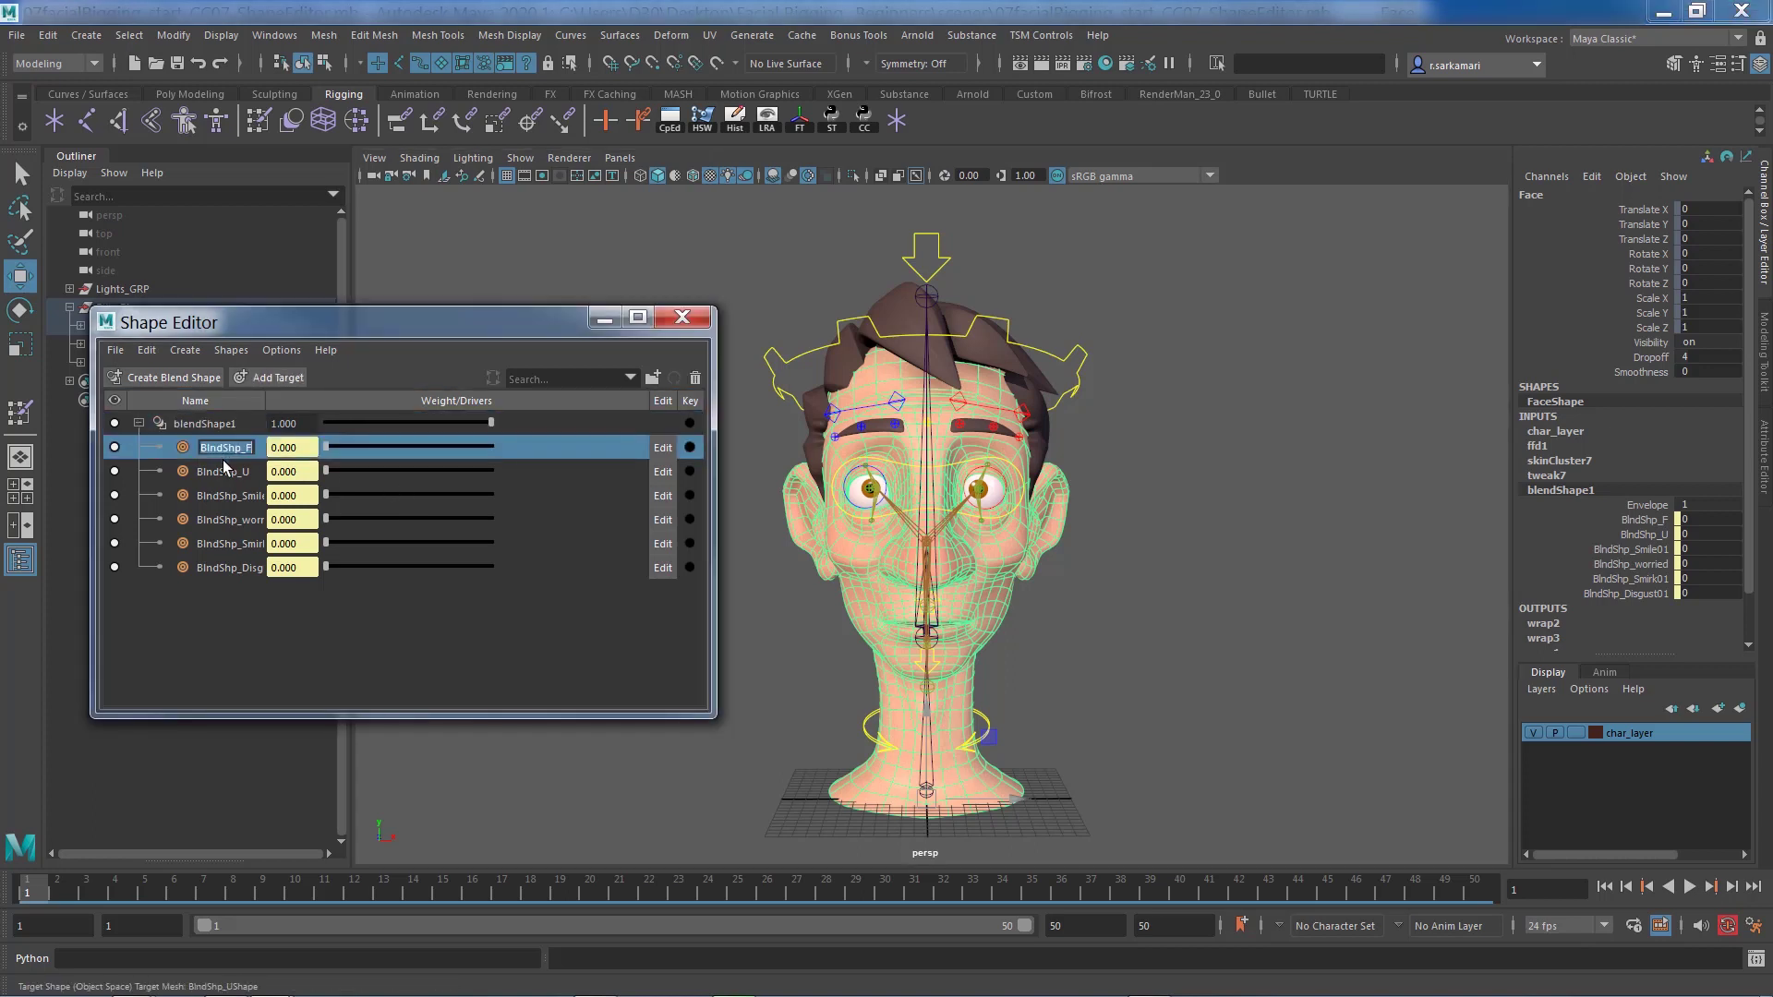
double_click(224, 469)
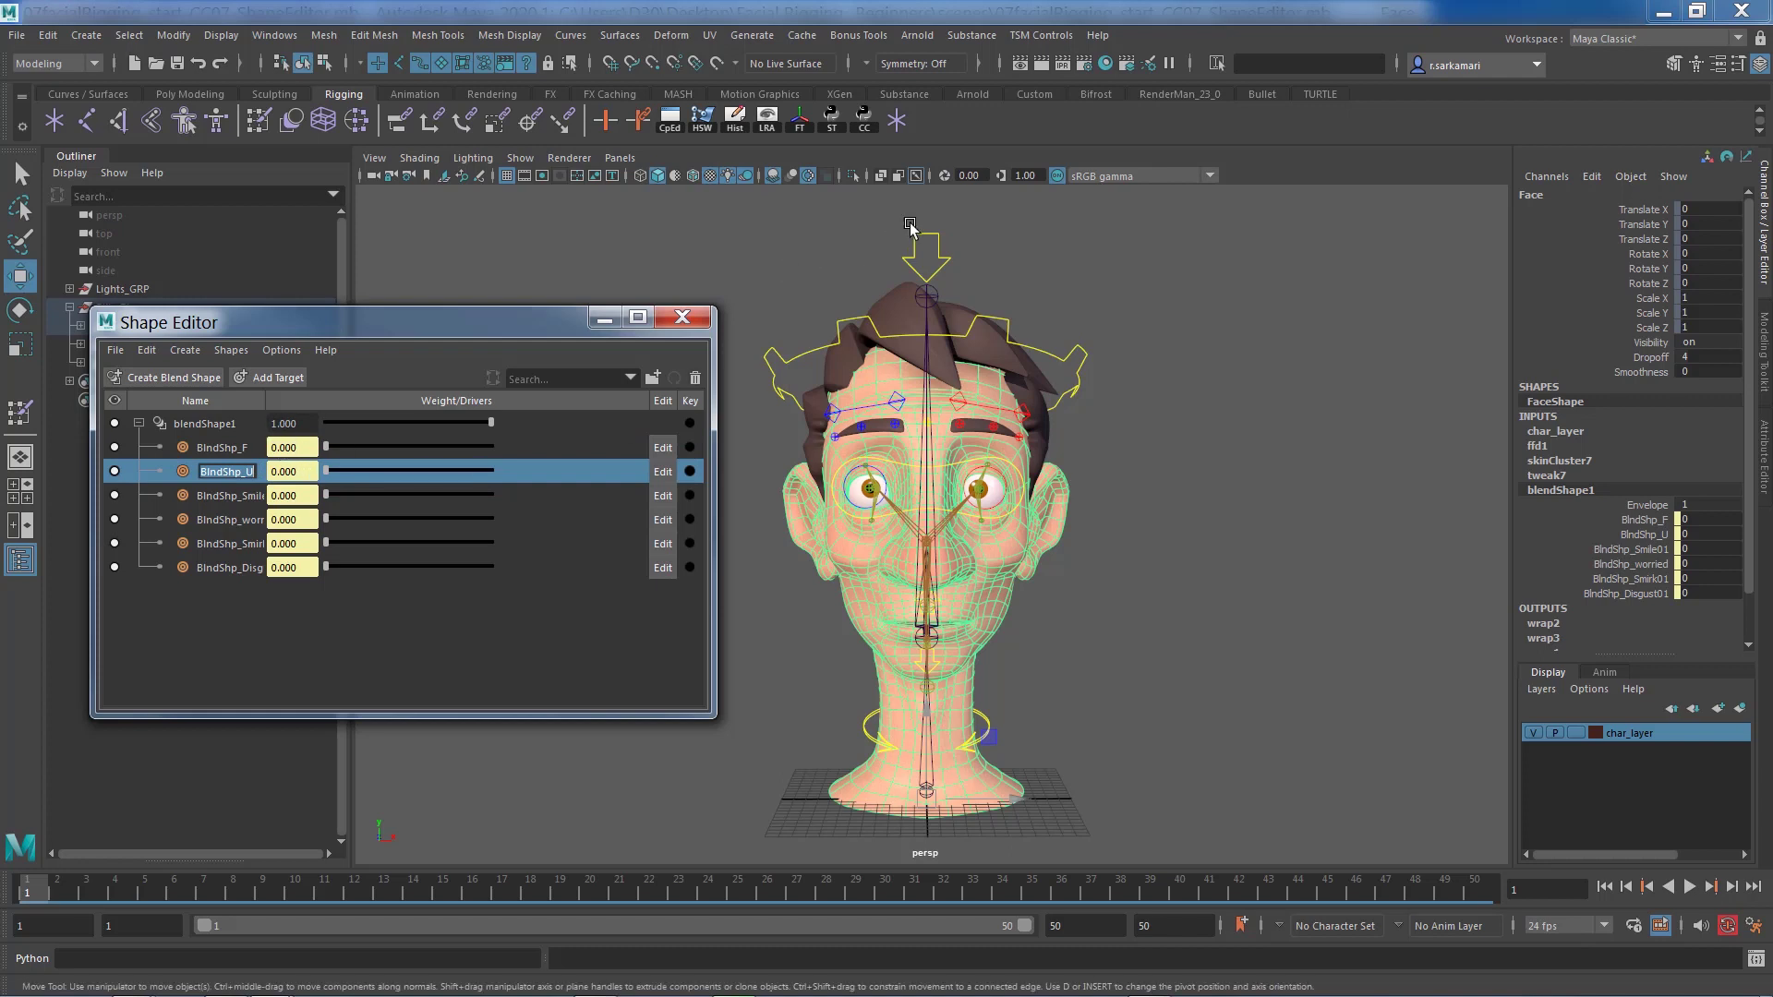
- Select CTRL_Blendshapes01 to view its Smile, Smirk, Worried, Disgust, U and F channels
left_click(926, 254)
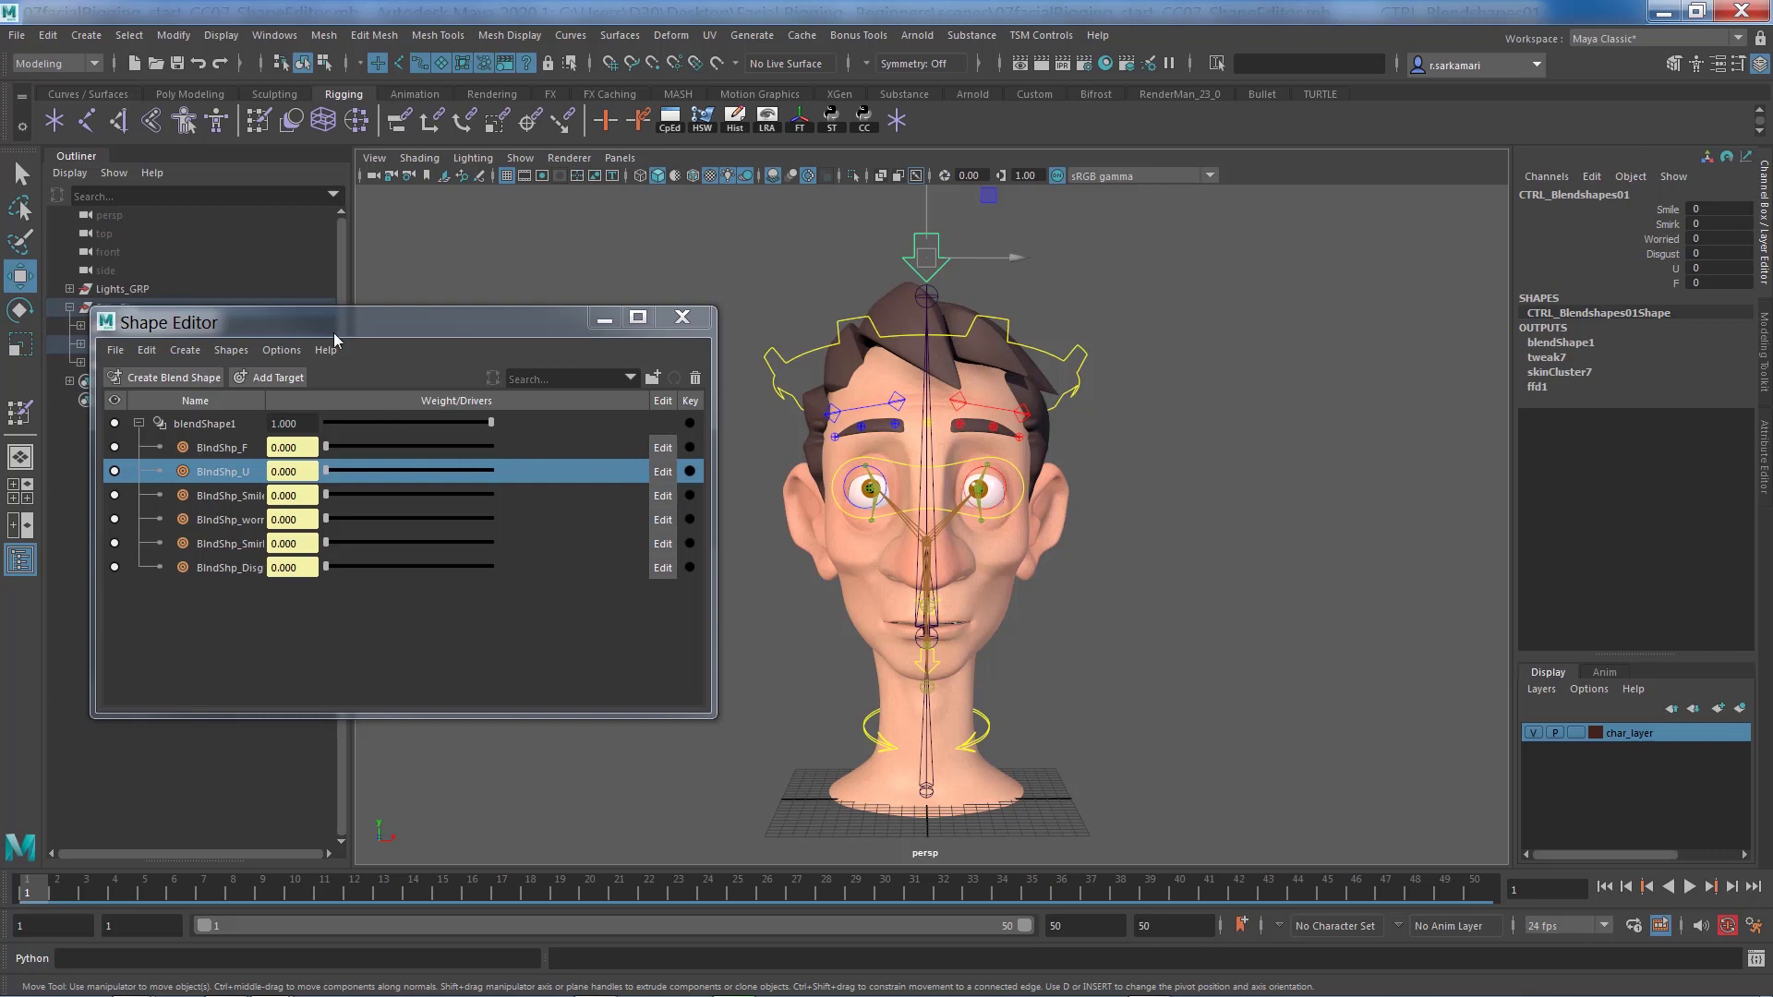
left_click_drag(334, 337, 340, 368)
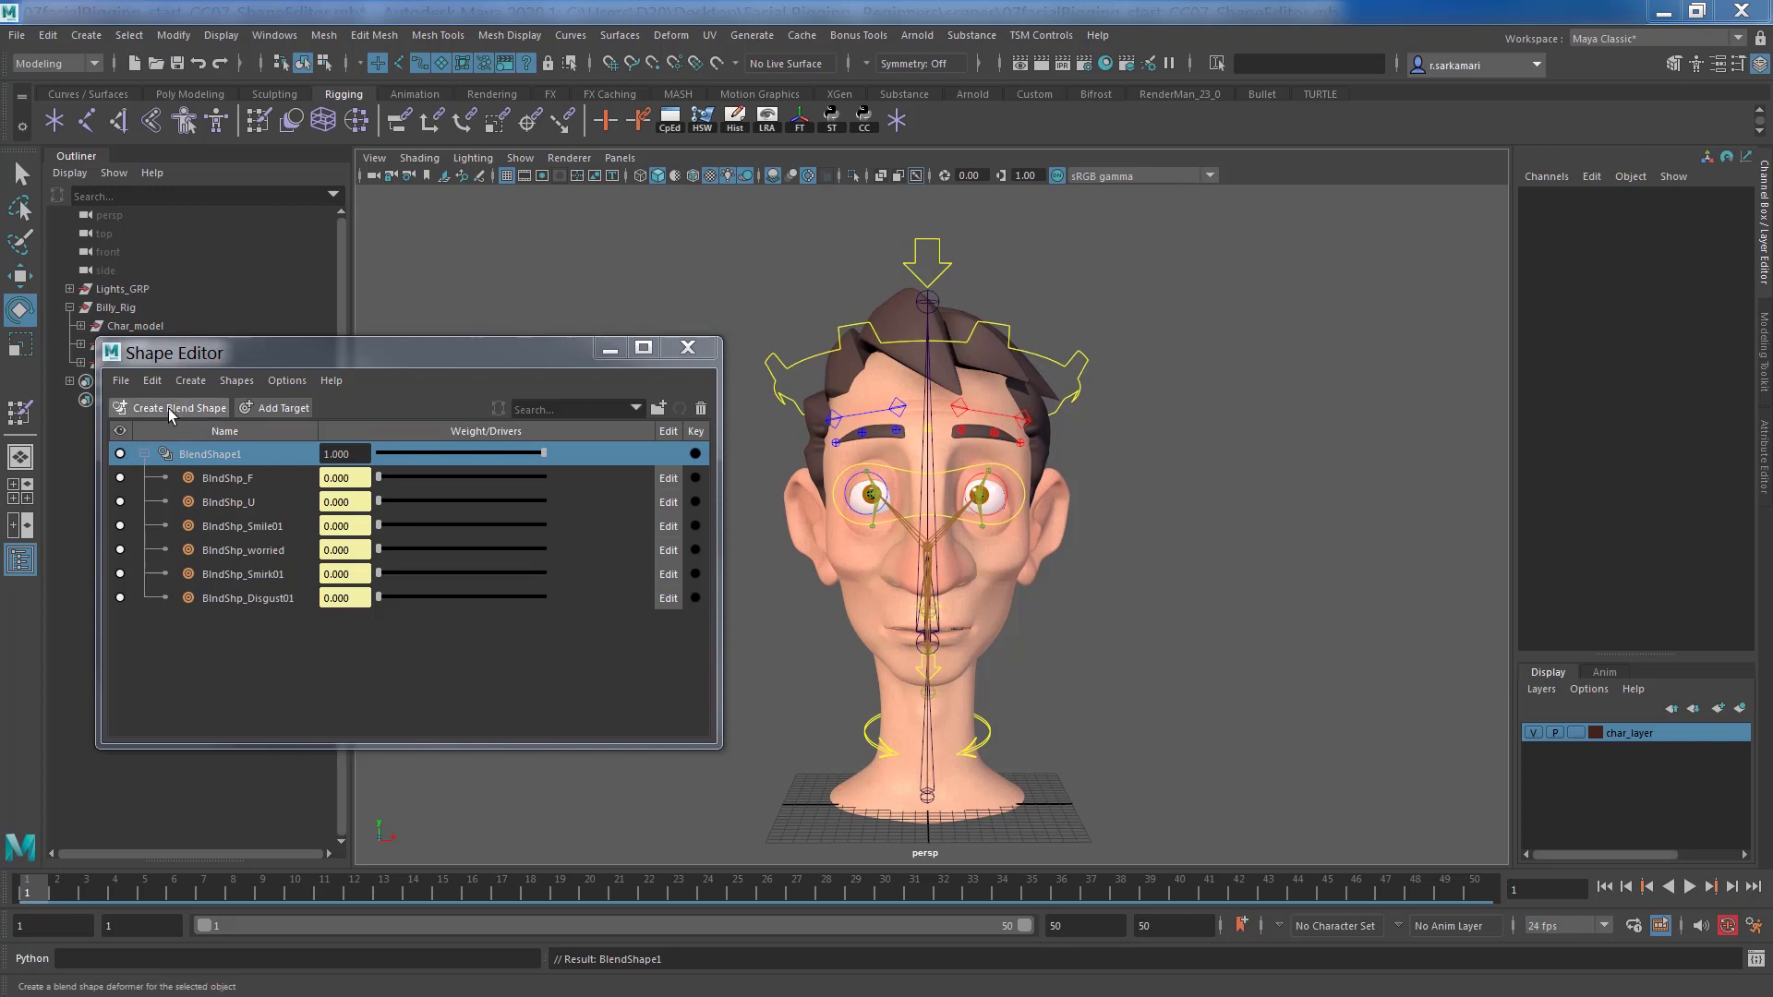
left_click(172, 412)
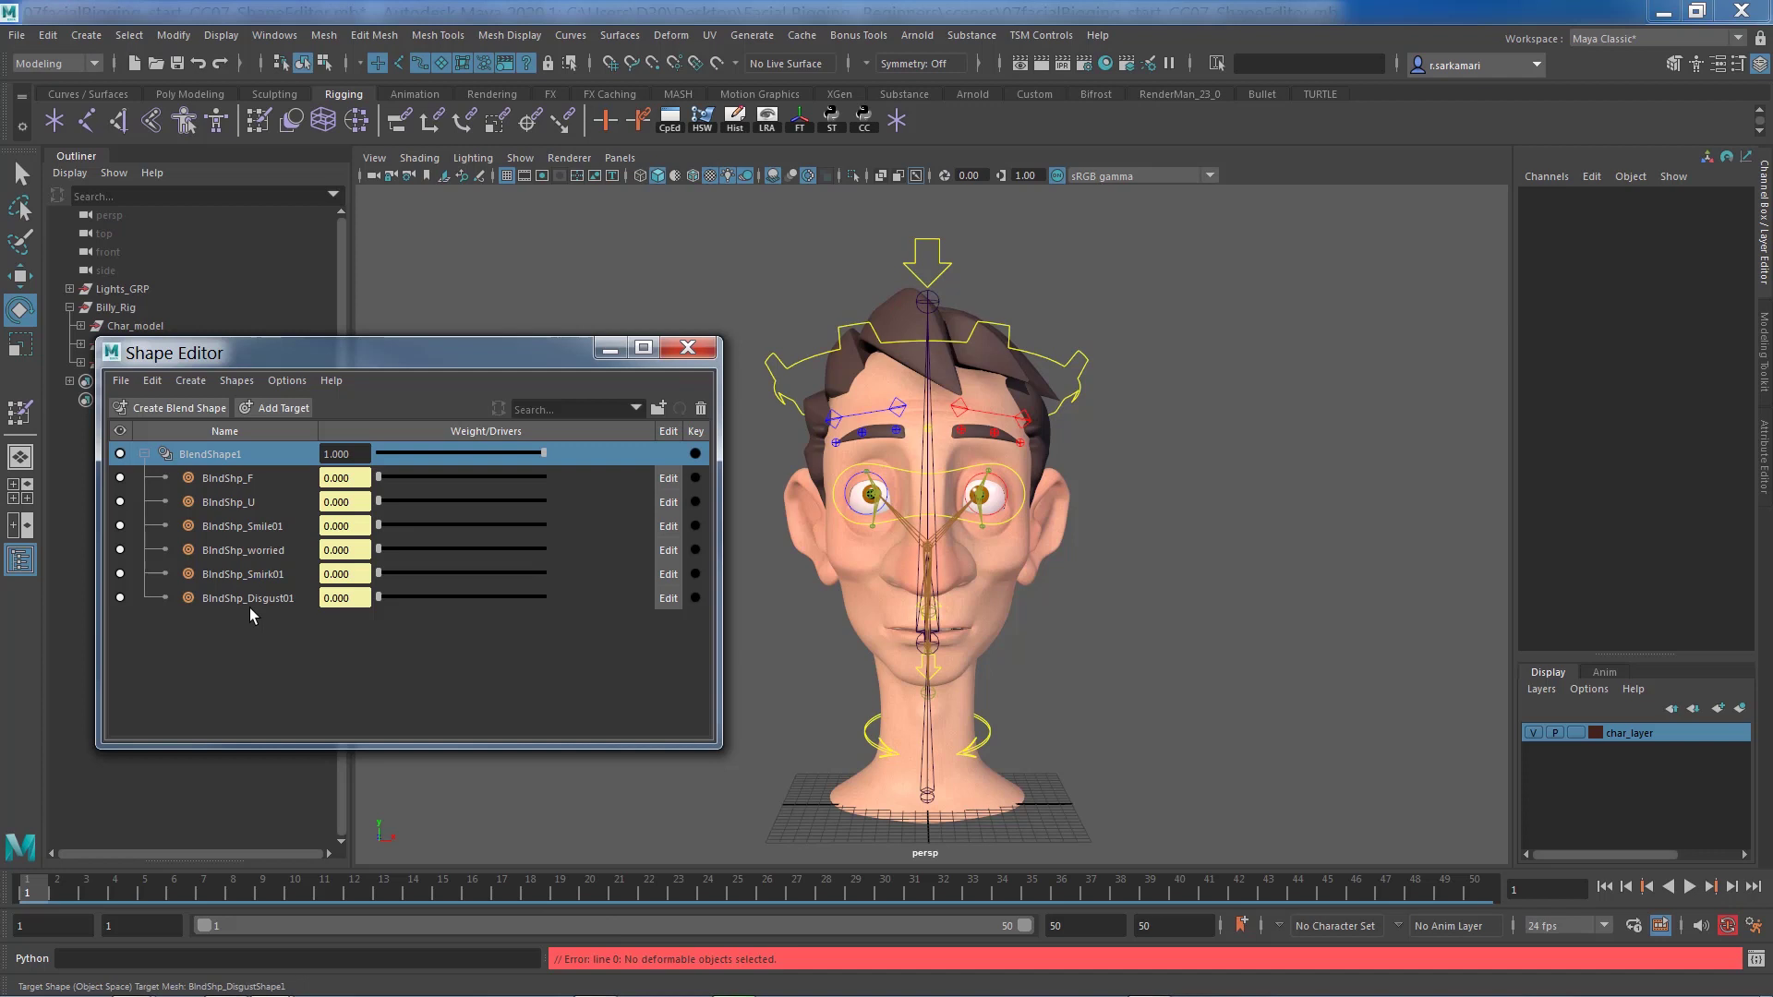
left_click(831, 791)
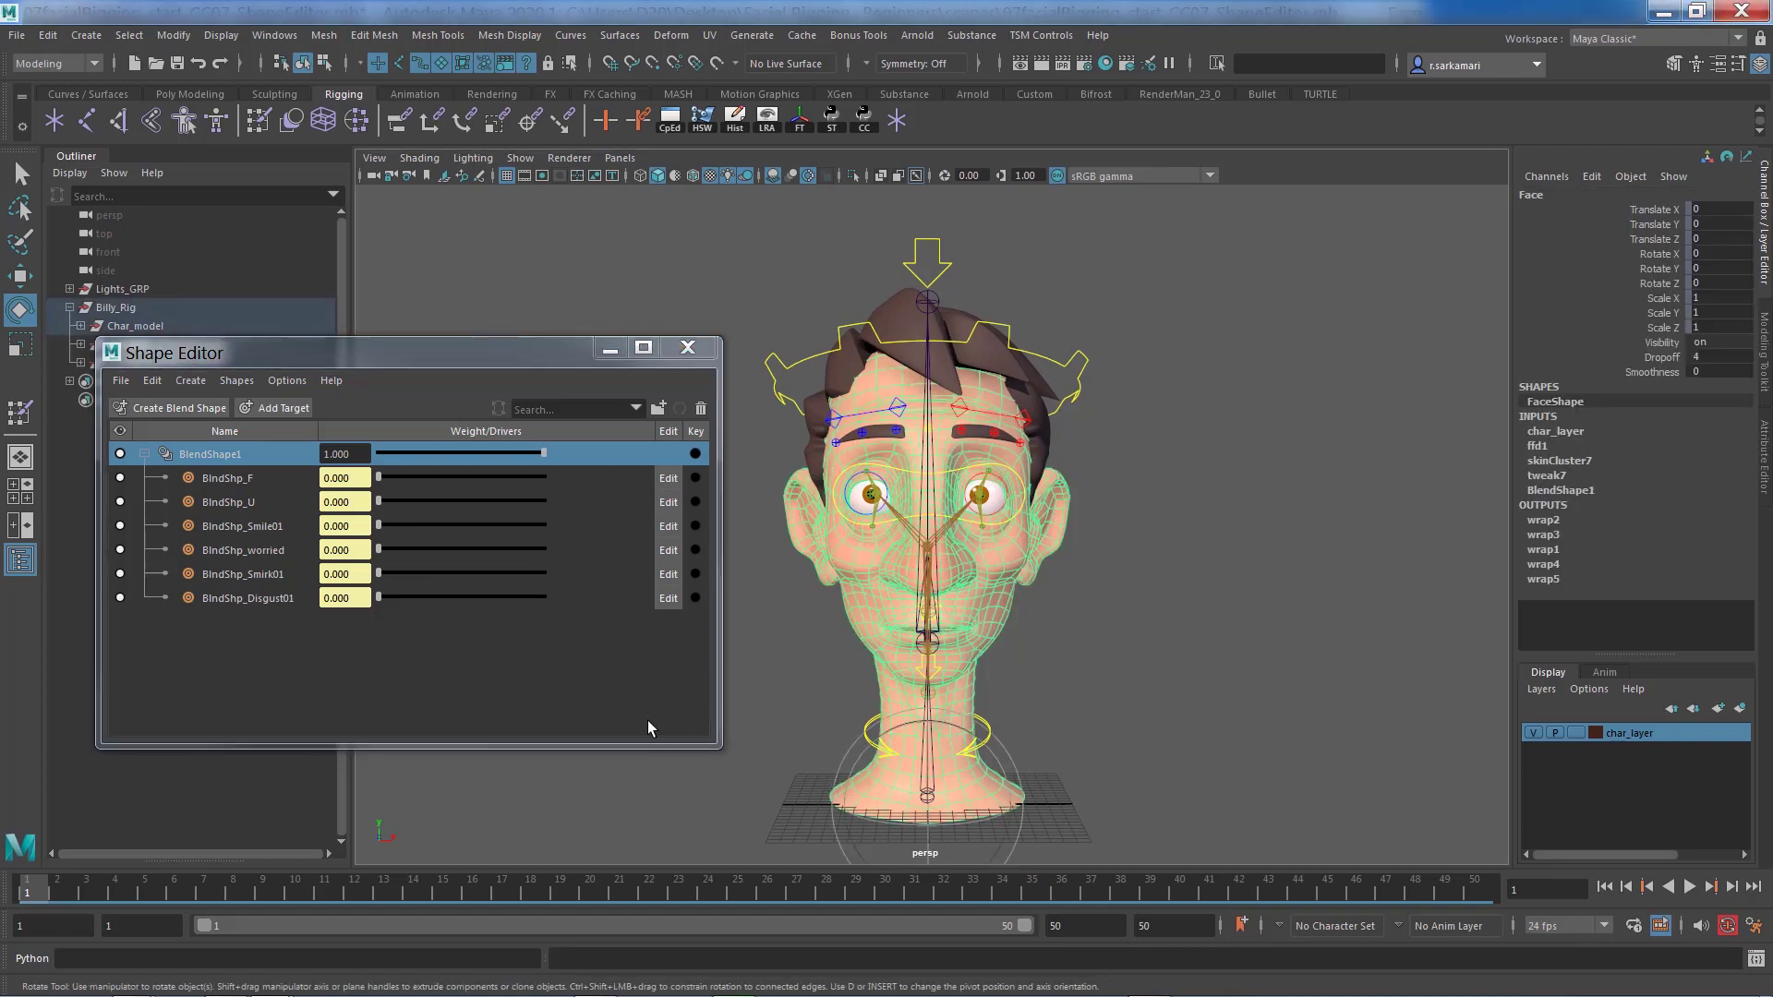
left_click(185, 409)
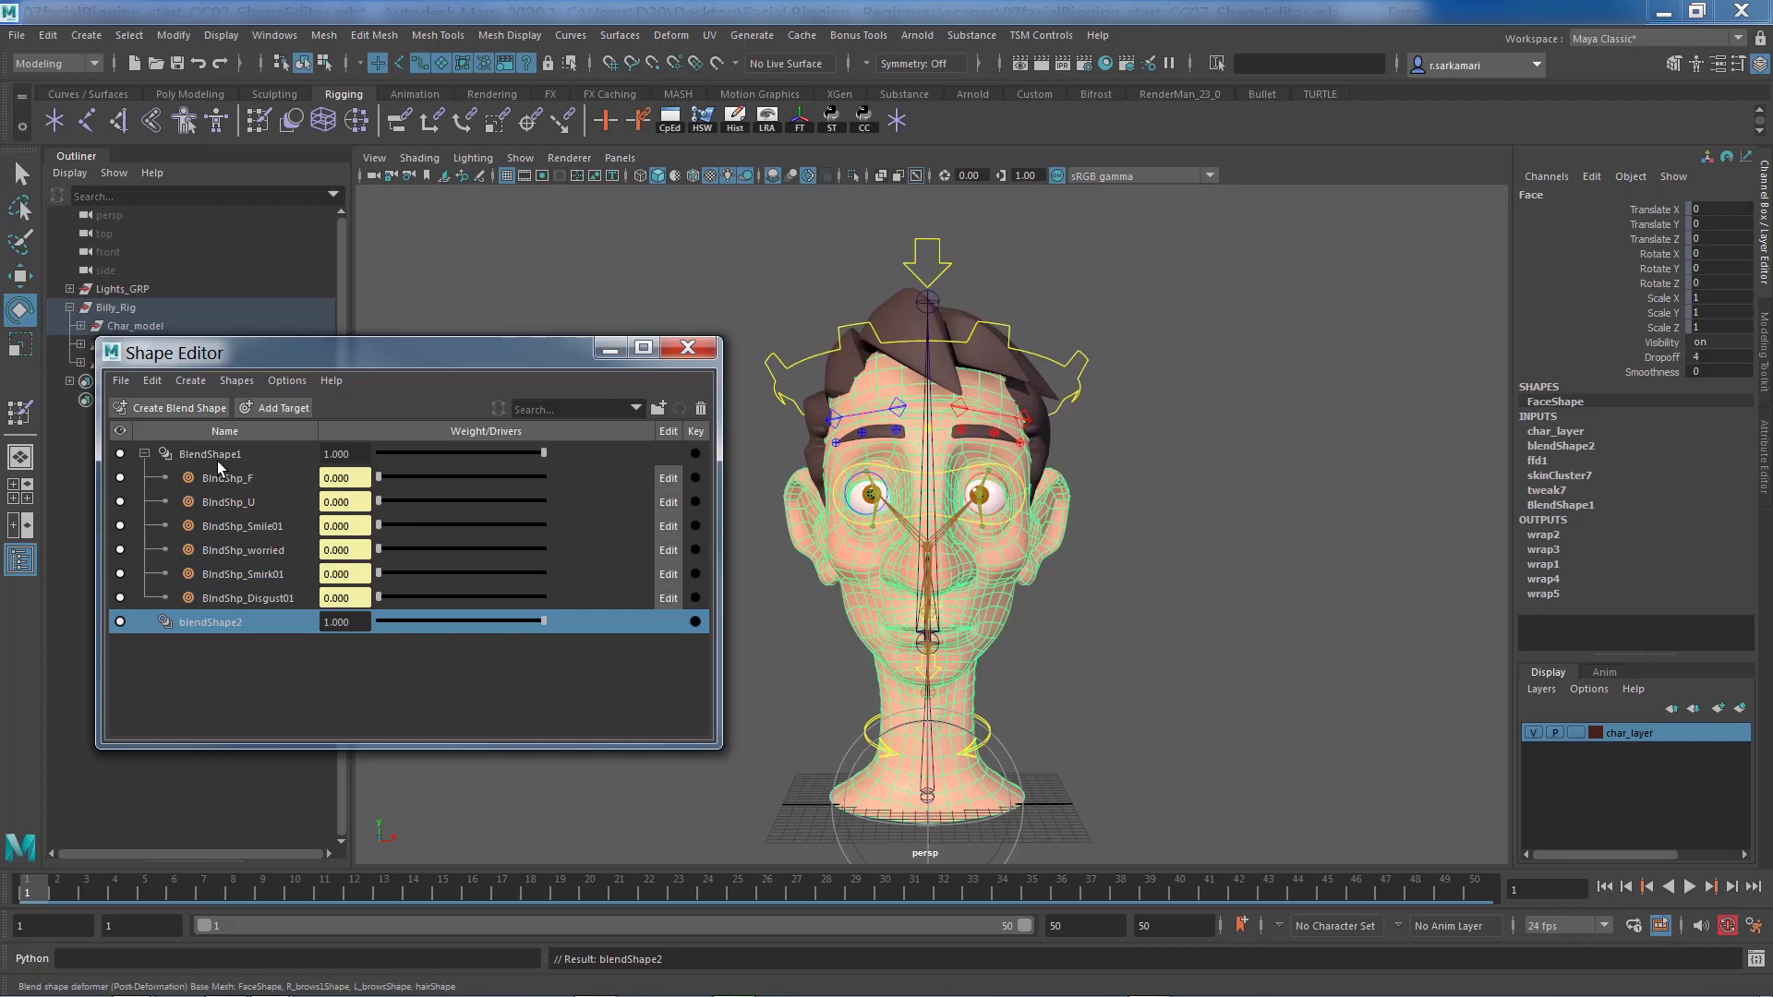
right_click(204, 624)
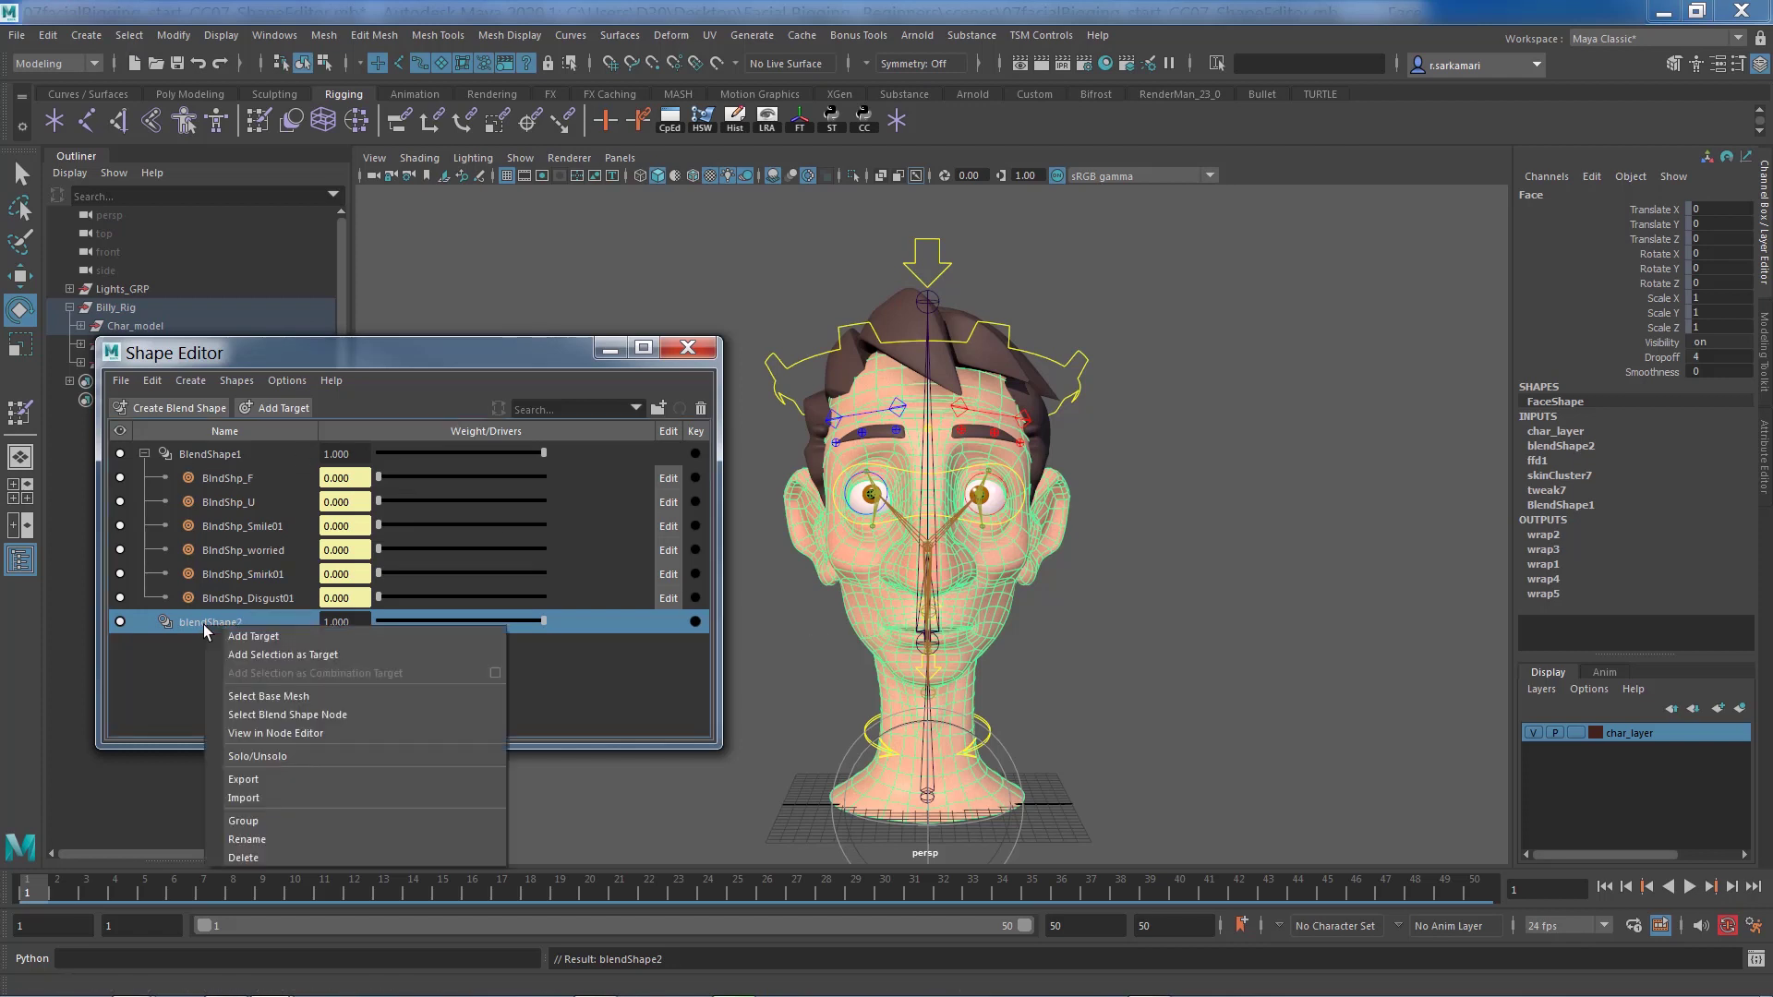
left_click(245, 858)
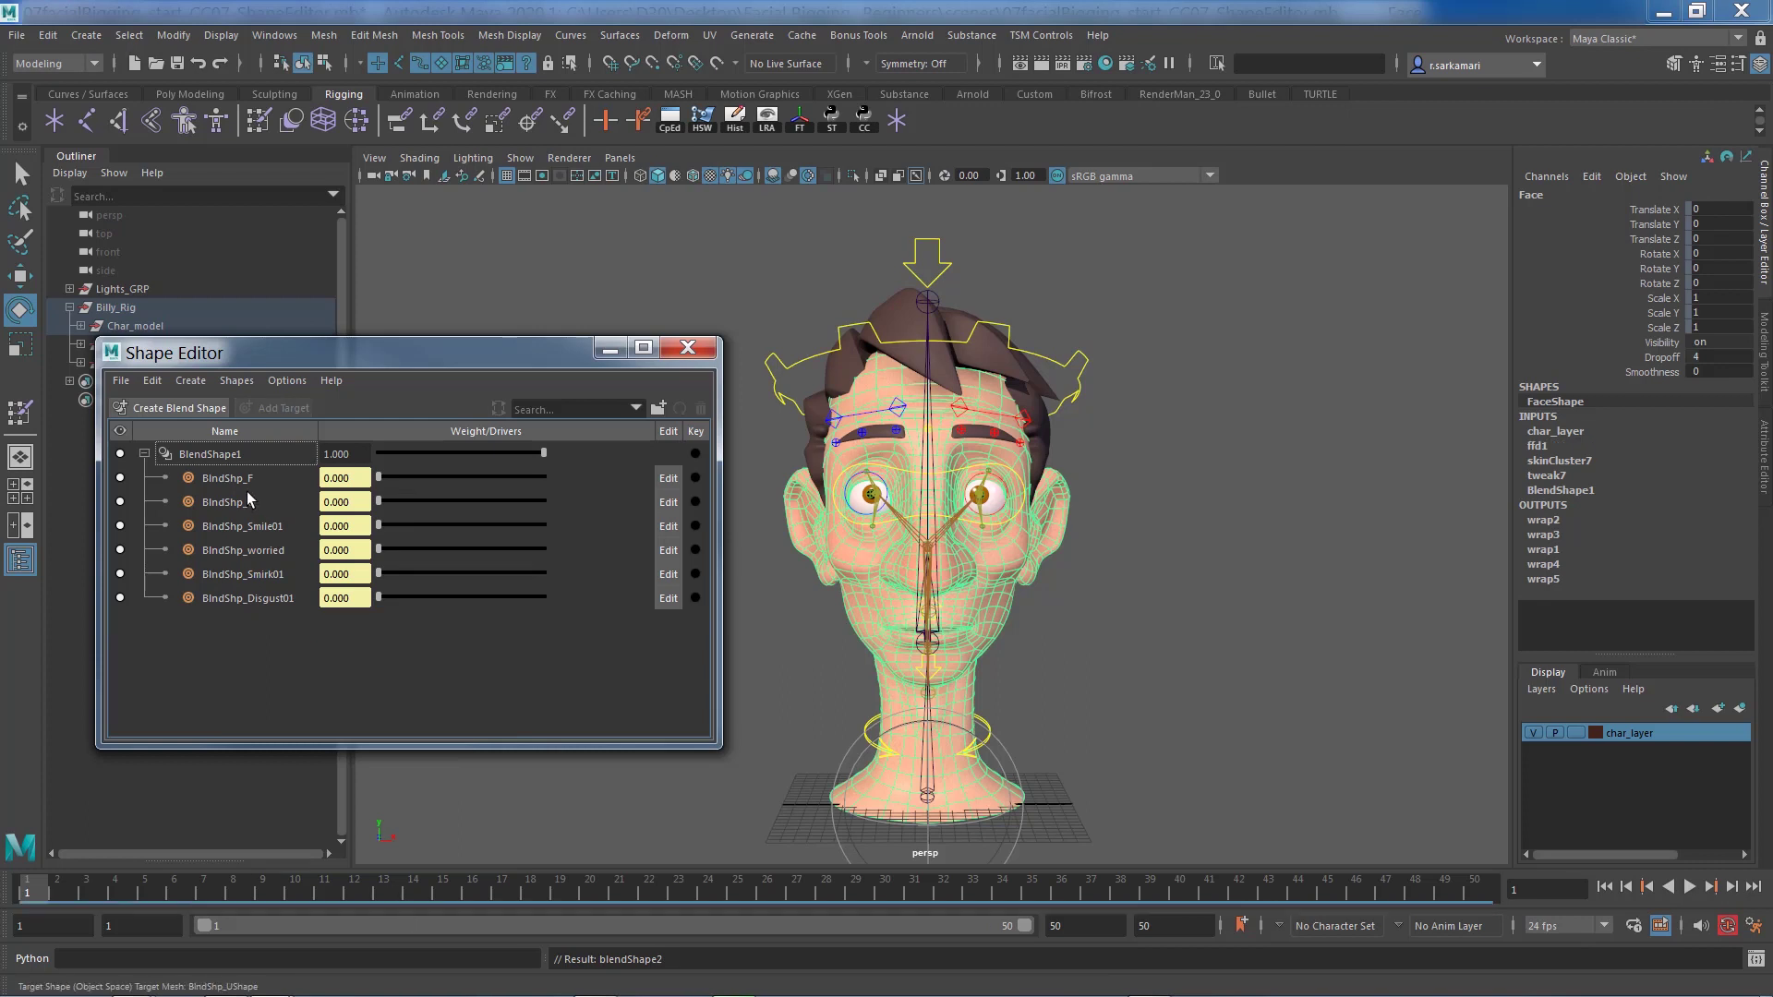
- Rename the BlendShape1 deformer in the Shape Editor to Expressions_Deformer
left_click(208, 453)
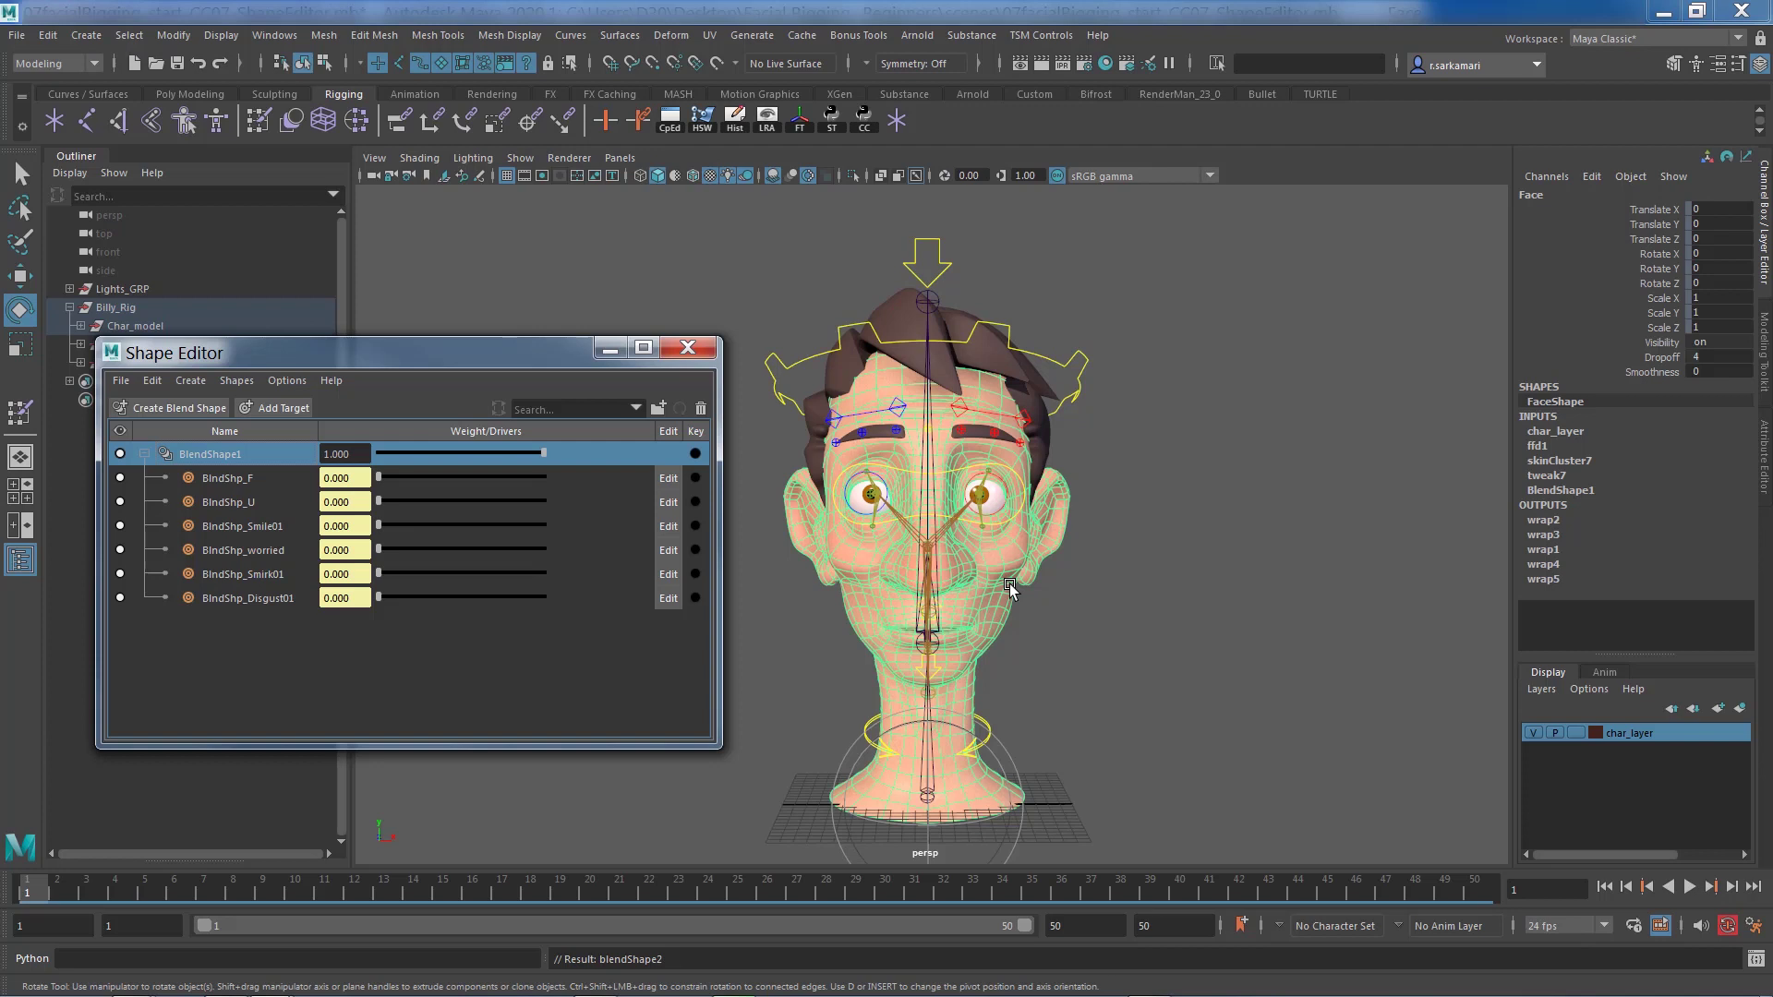
double_click(204, 455)
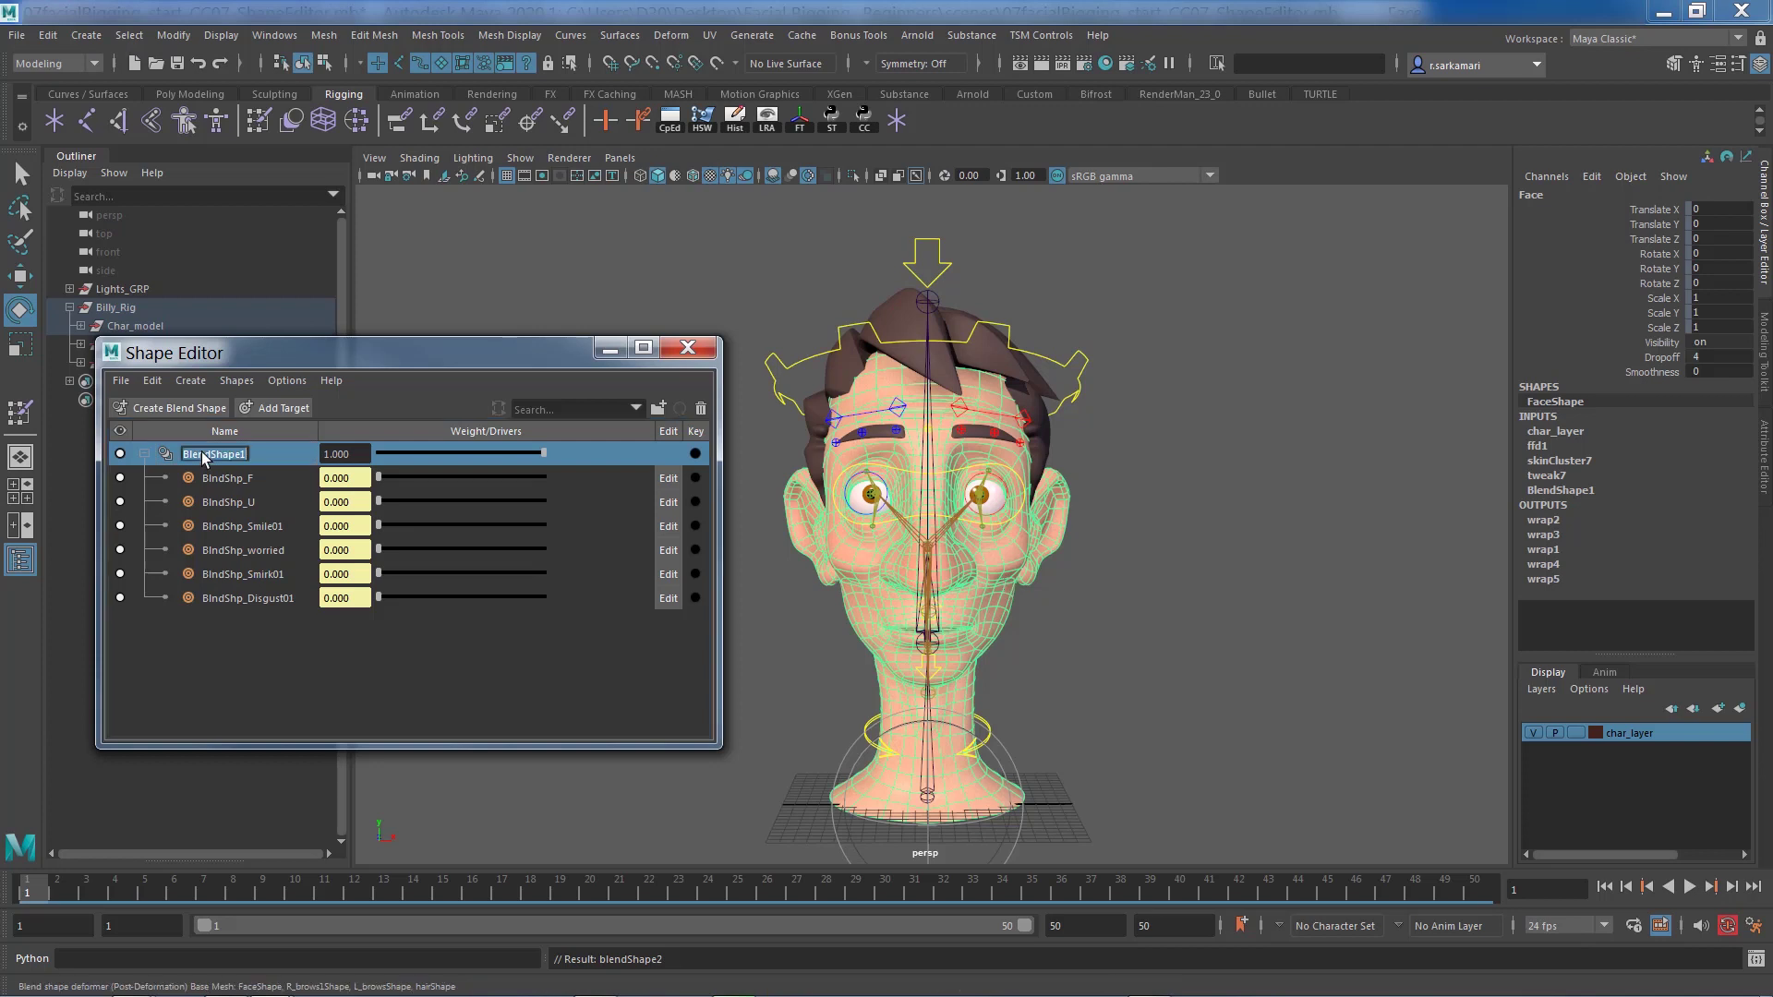
type("Expression")
type("s_Deformer")
key("Return")
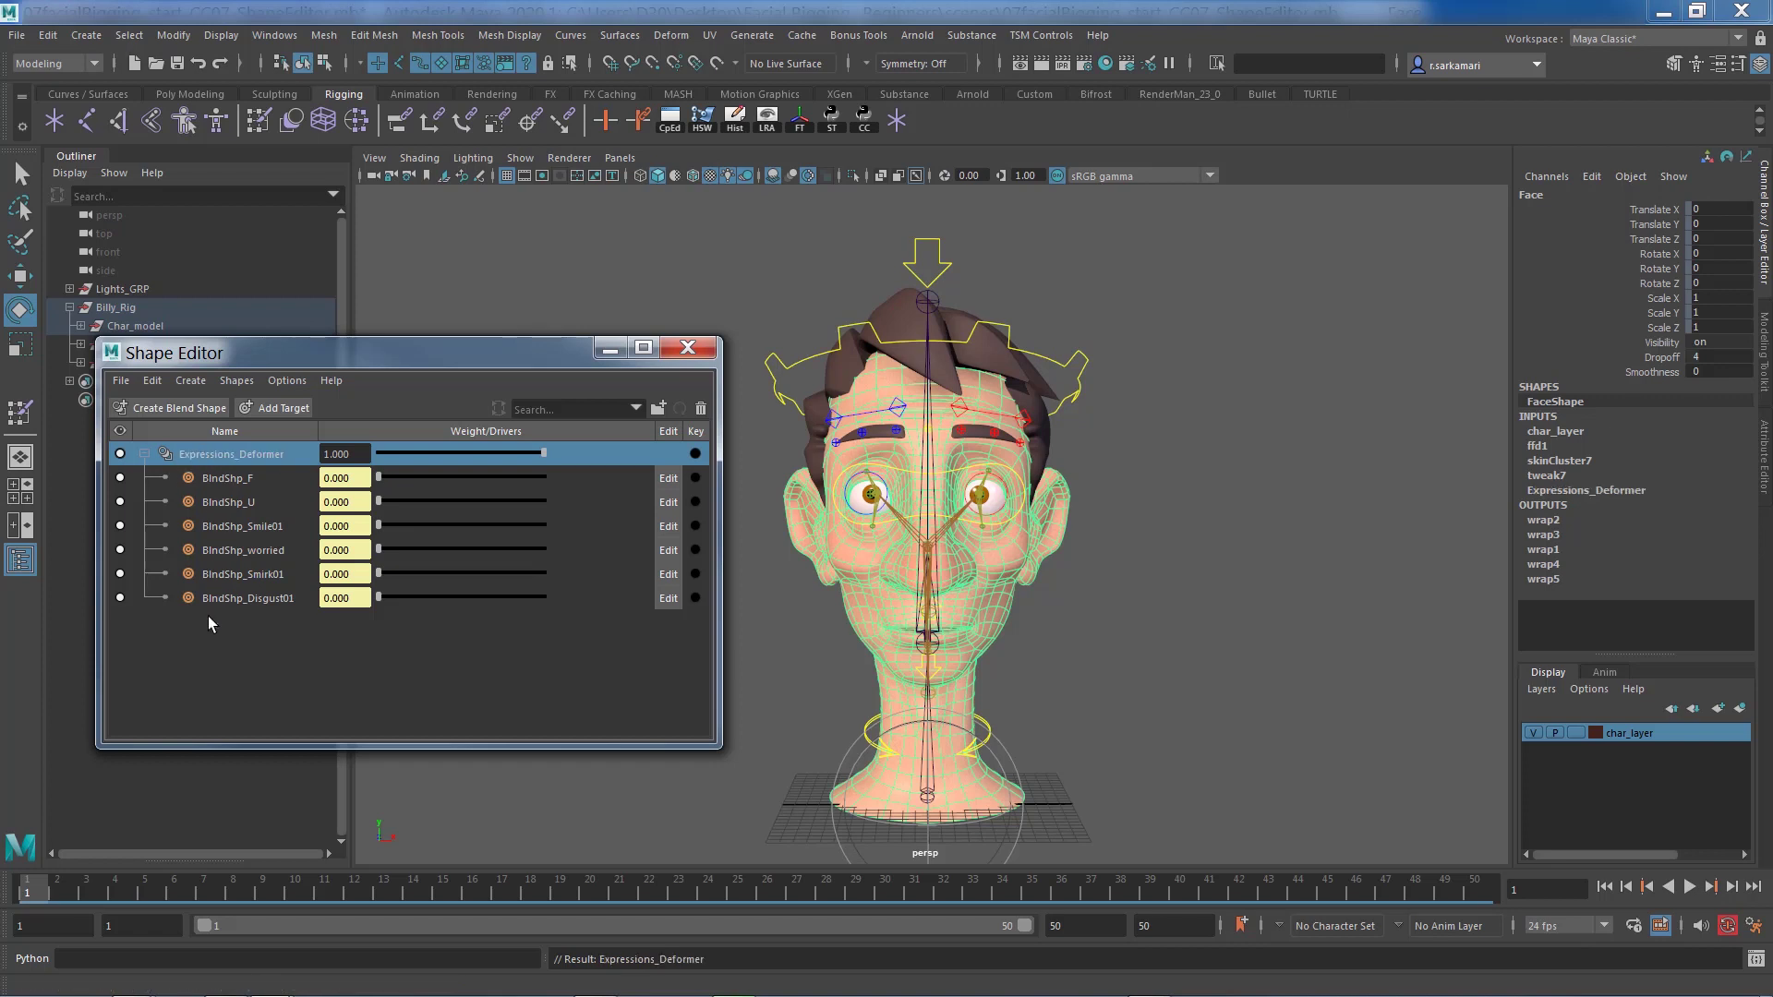
- Create a second blend shape on the Face and name it Expressions_ShapeEditor
left_click(248, 461, "ctrl")
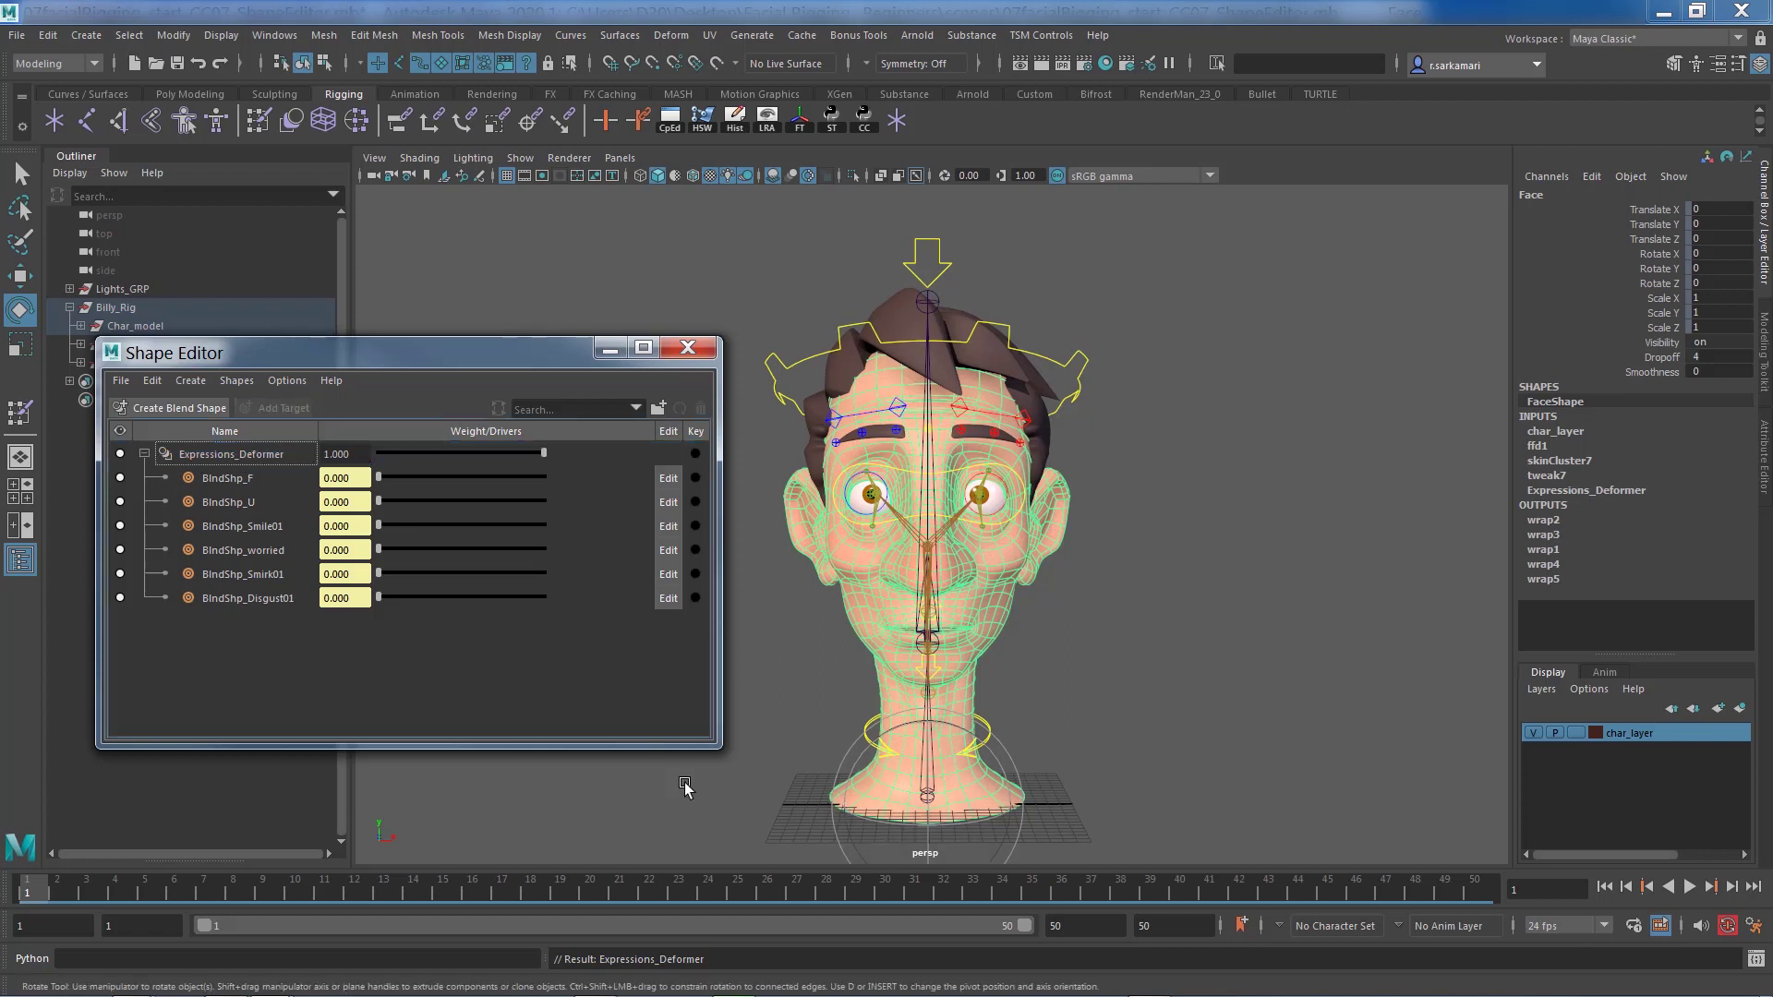
left_click(155, 407)
double_click(203, 624)
type("Expressions_ShapeEd")
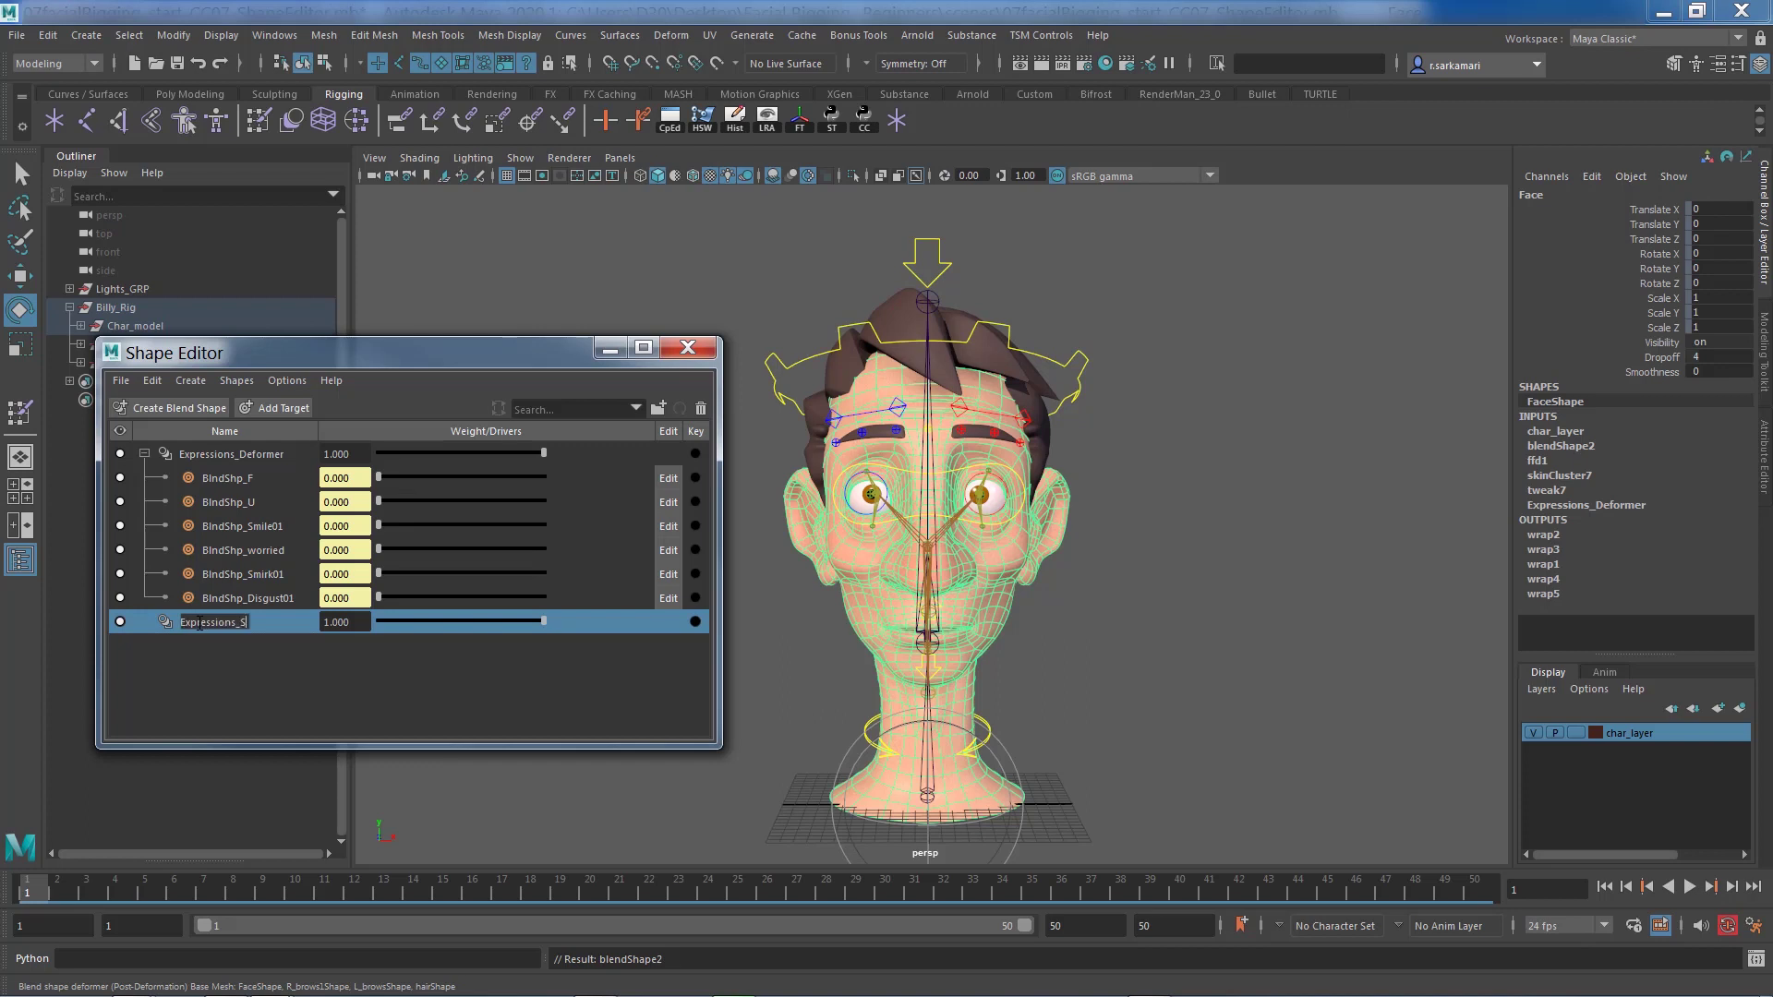
type("itor")
key("Return")
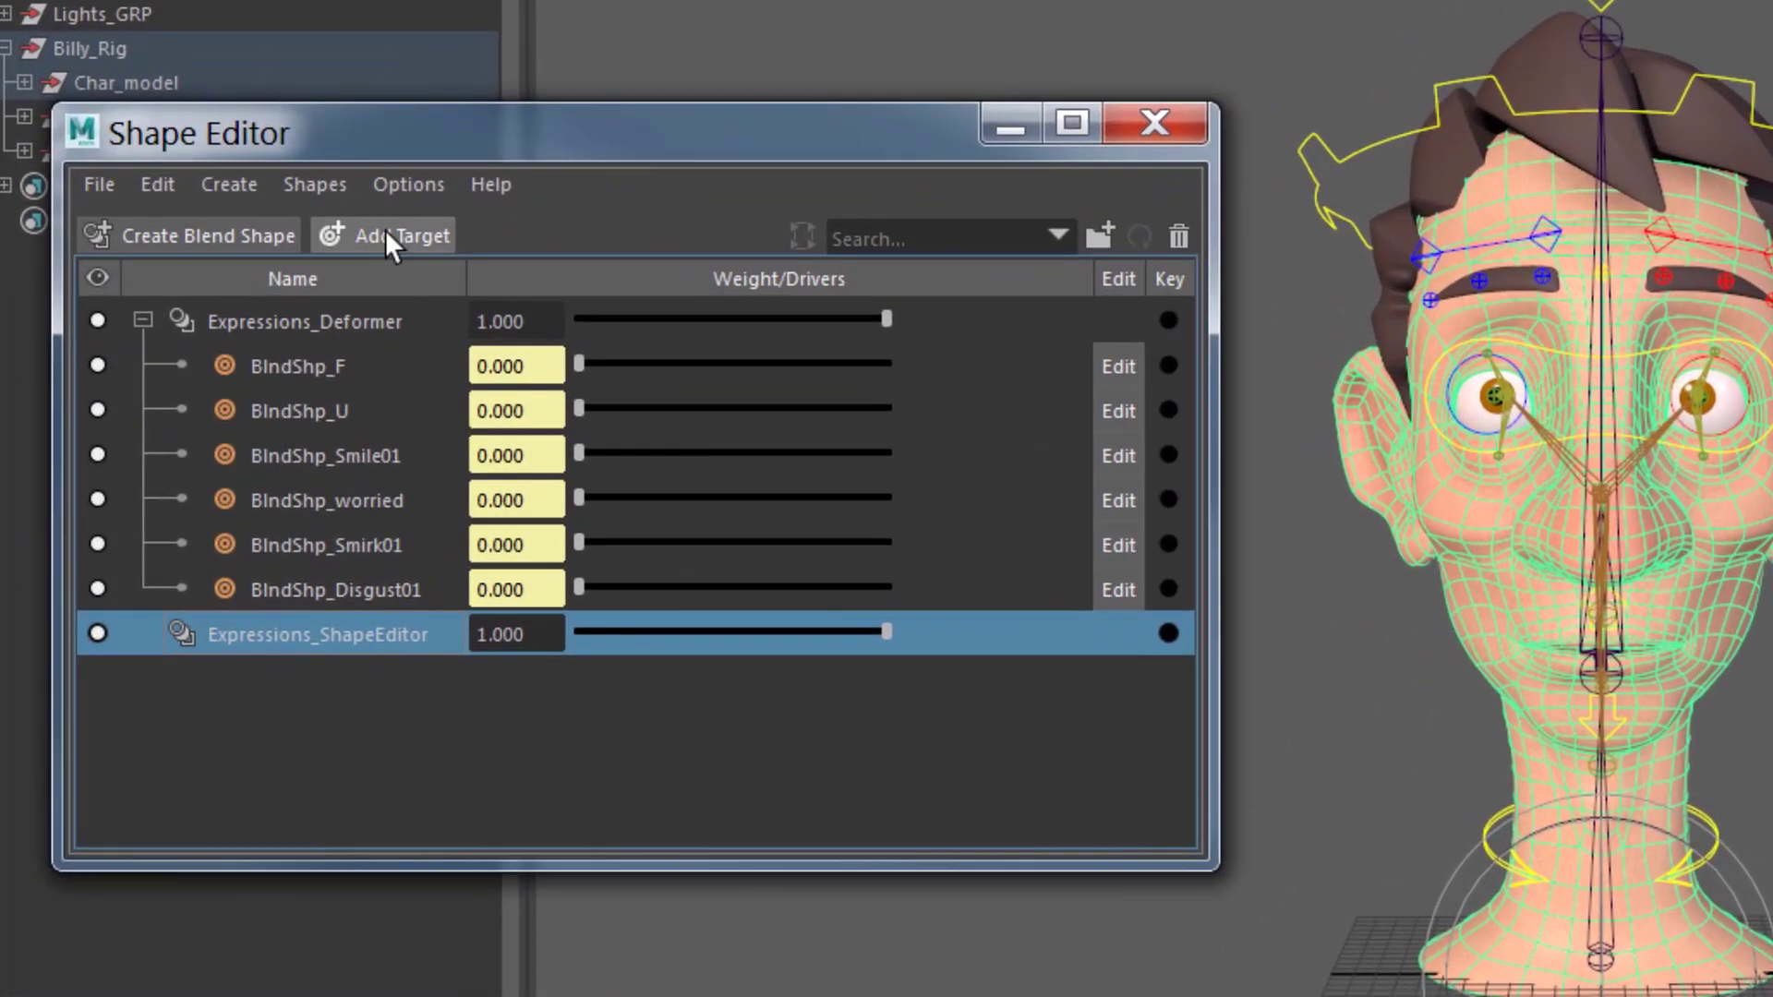
- Add a Face3 target under Expressions_ShapeEditor, which opens in sculpt edit mode
left_click(385, 232)
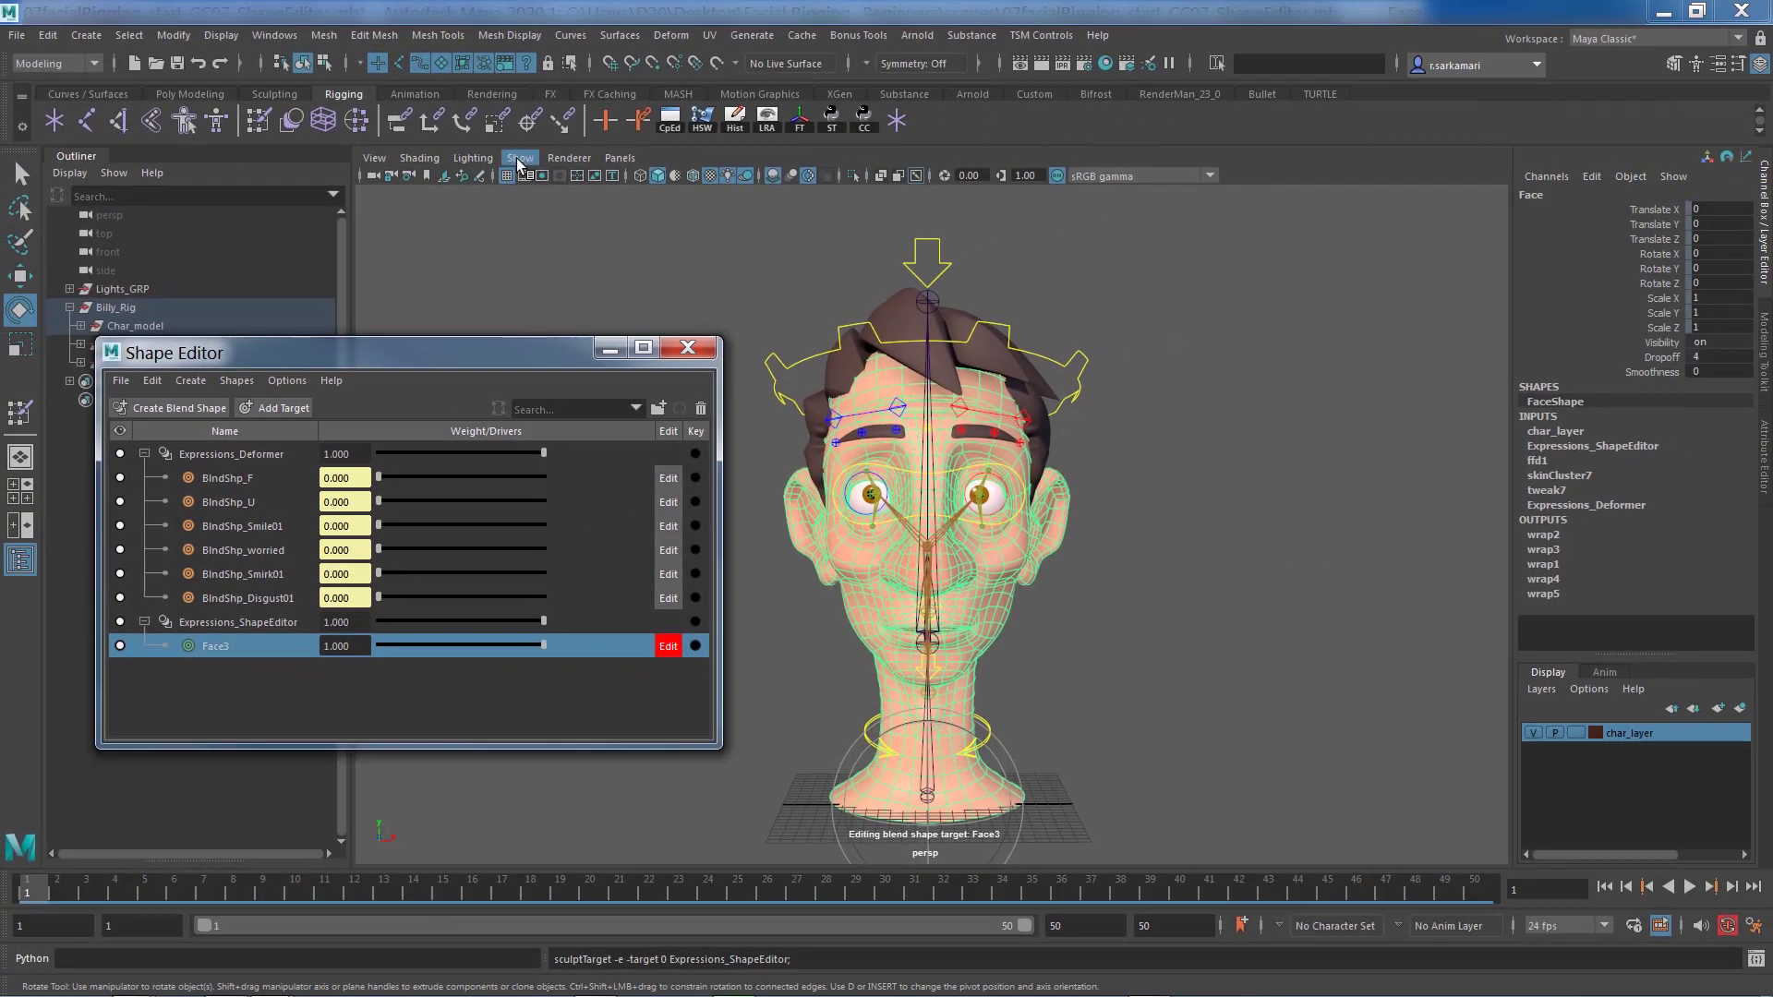
- Hide the joints, switch the face to vertex mode and enable soft selection
left_click(520, 161)
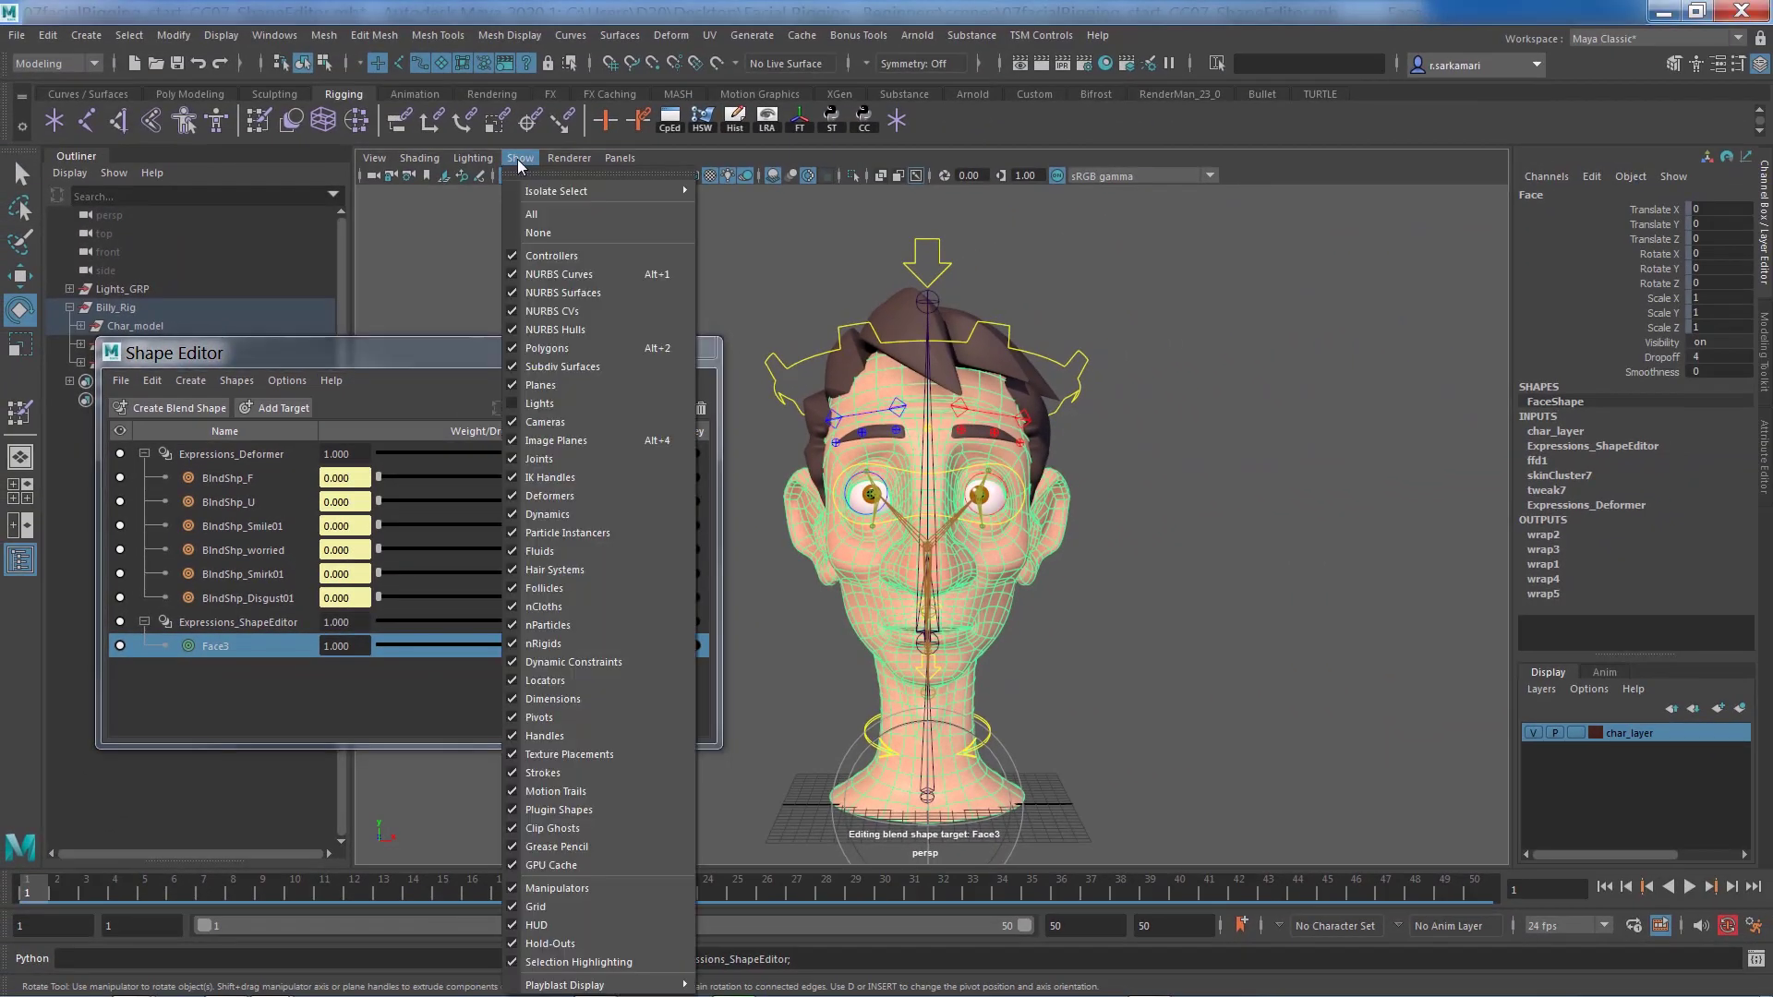
left_click(580, 462)
scroll(923, 665, "up", 8)
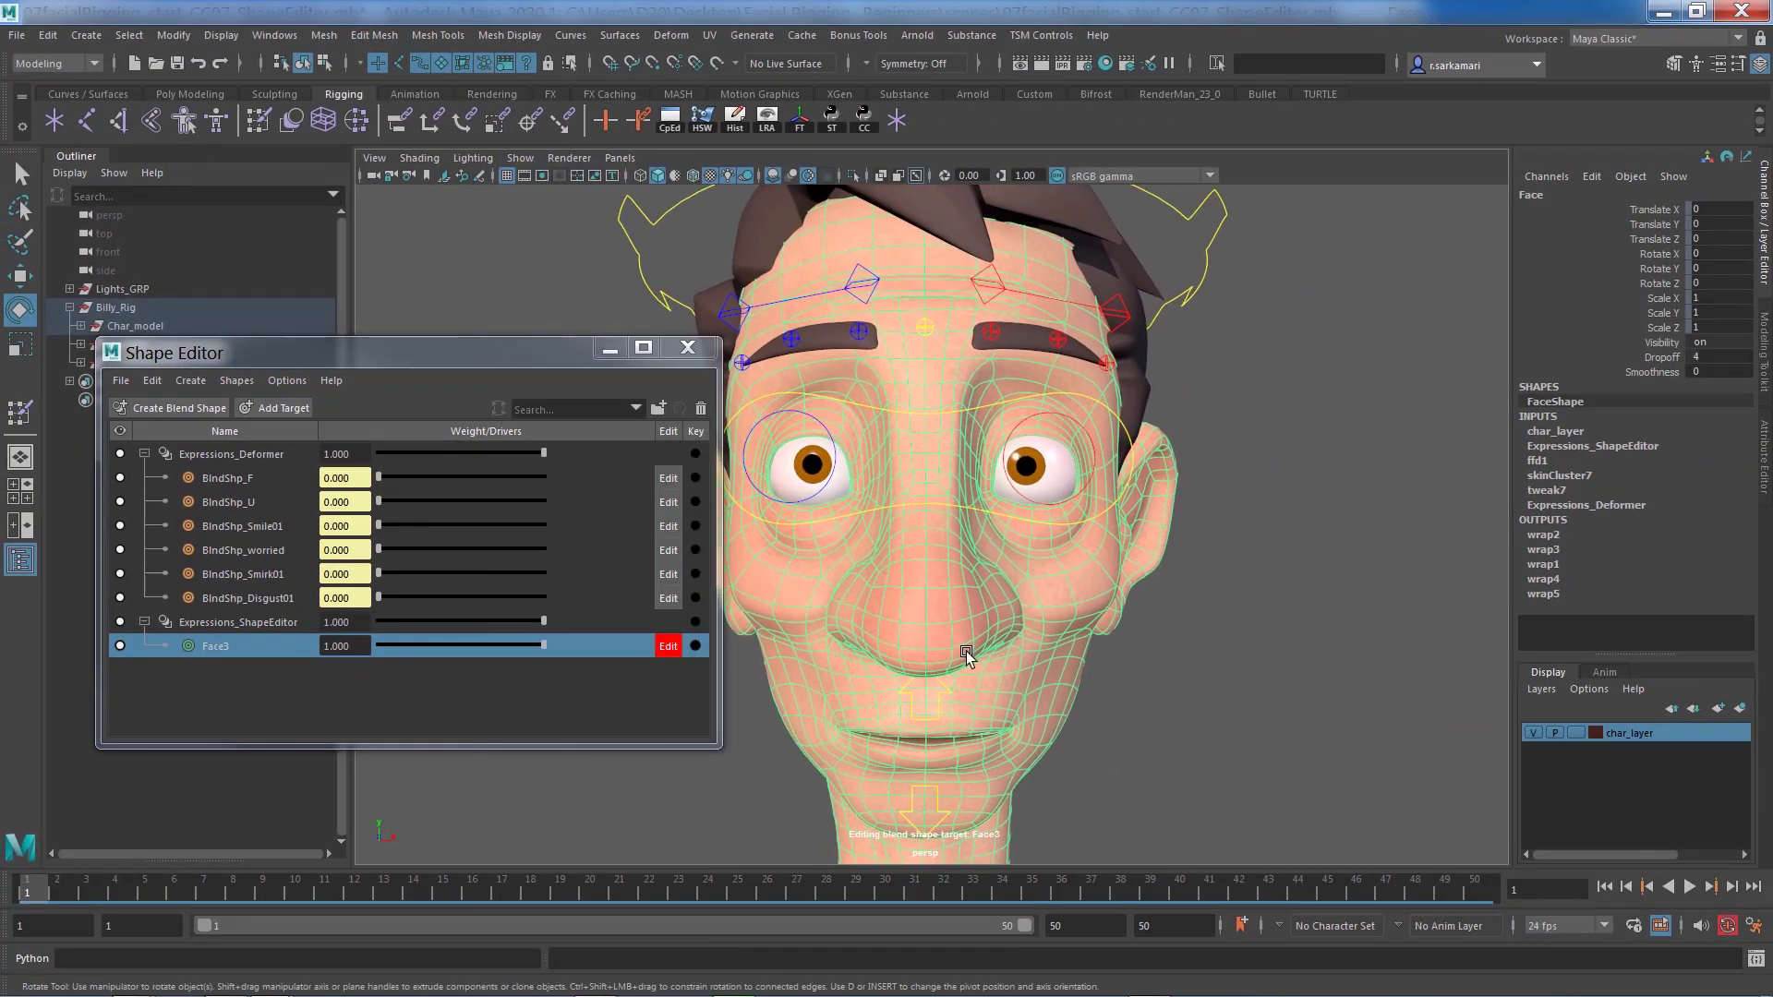
scroll(989, 541, "up", 3)
right_click_drag(970, 470, 843, 473)
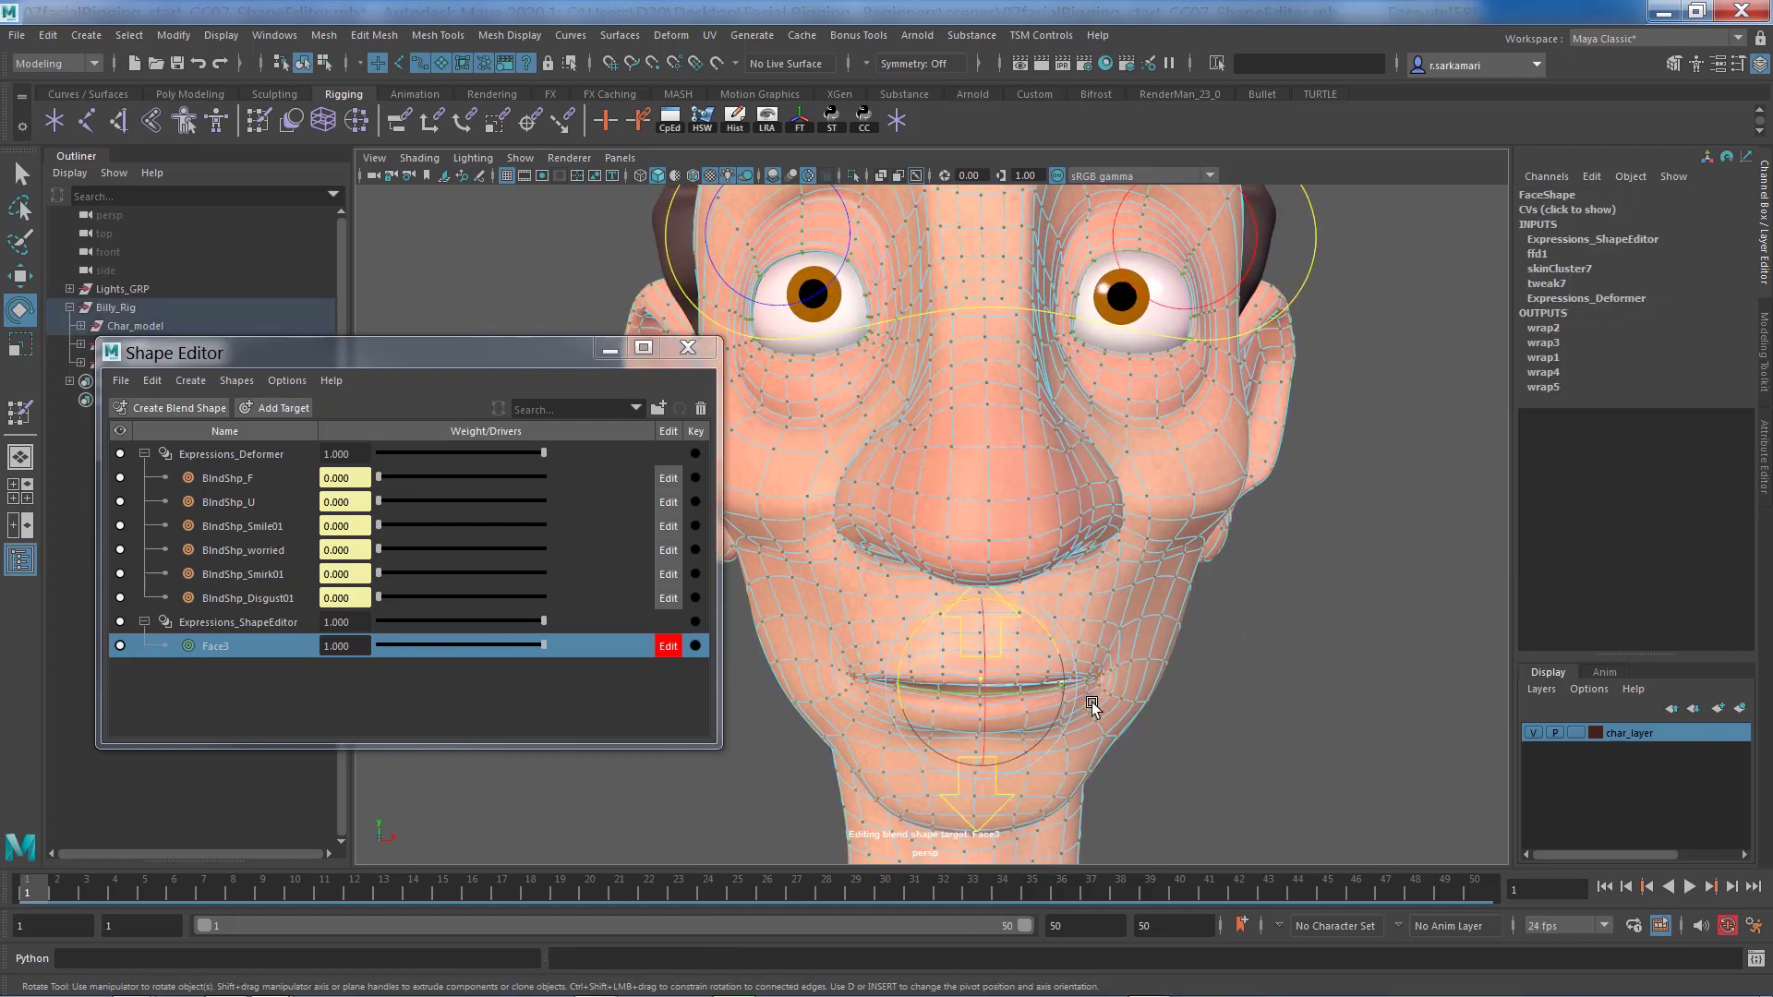
key("b")
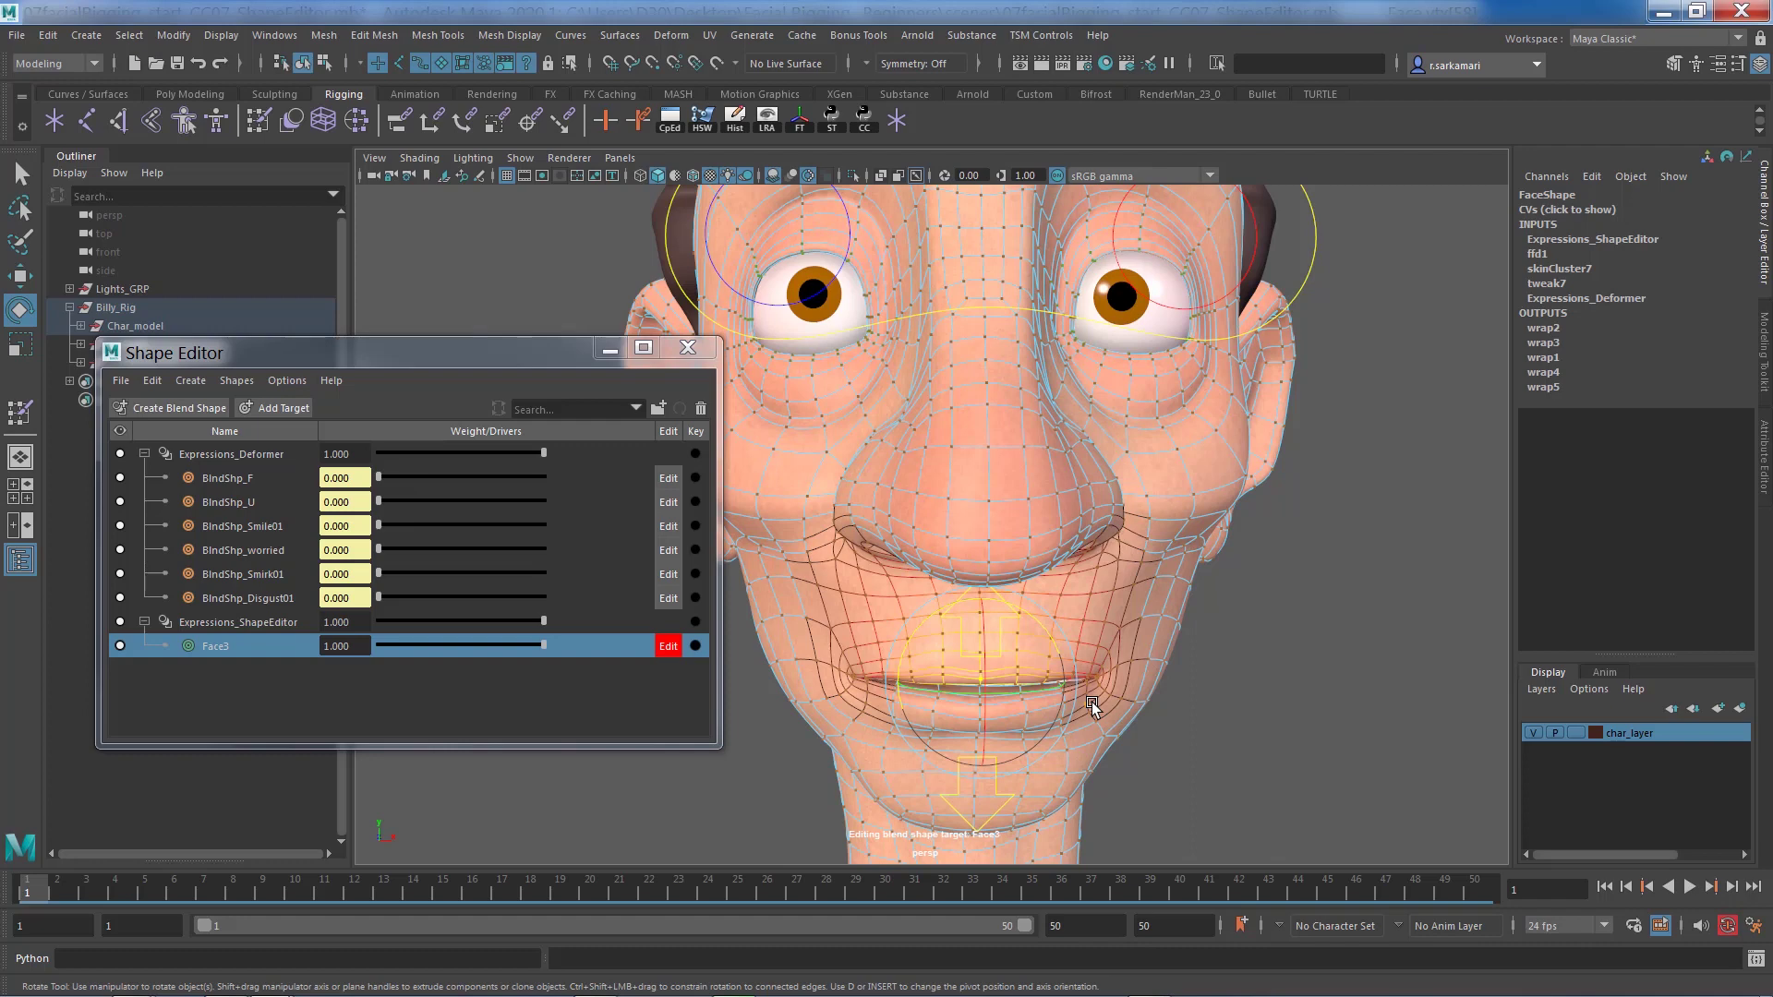
- Open the mouth by moving the upper lip up and the lower lip down
key("w")
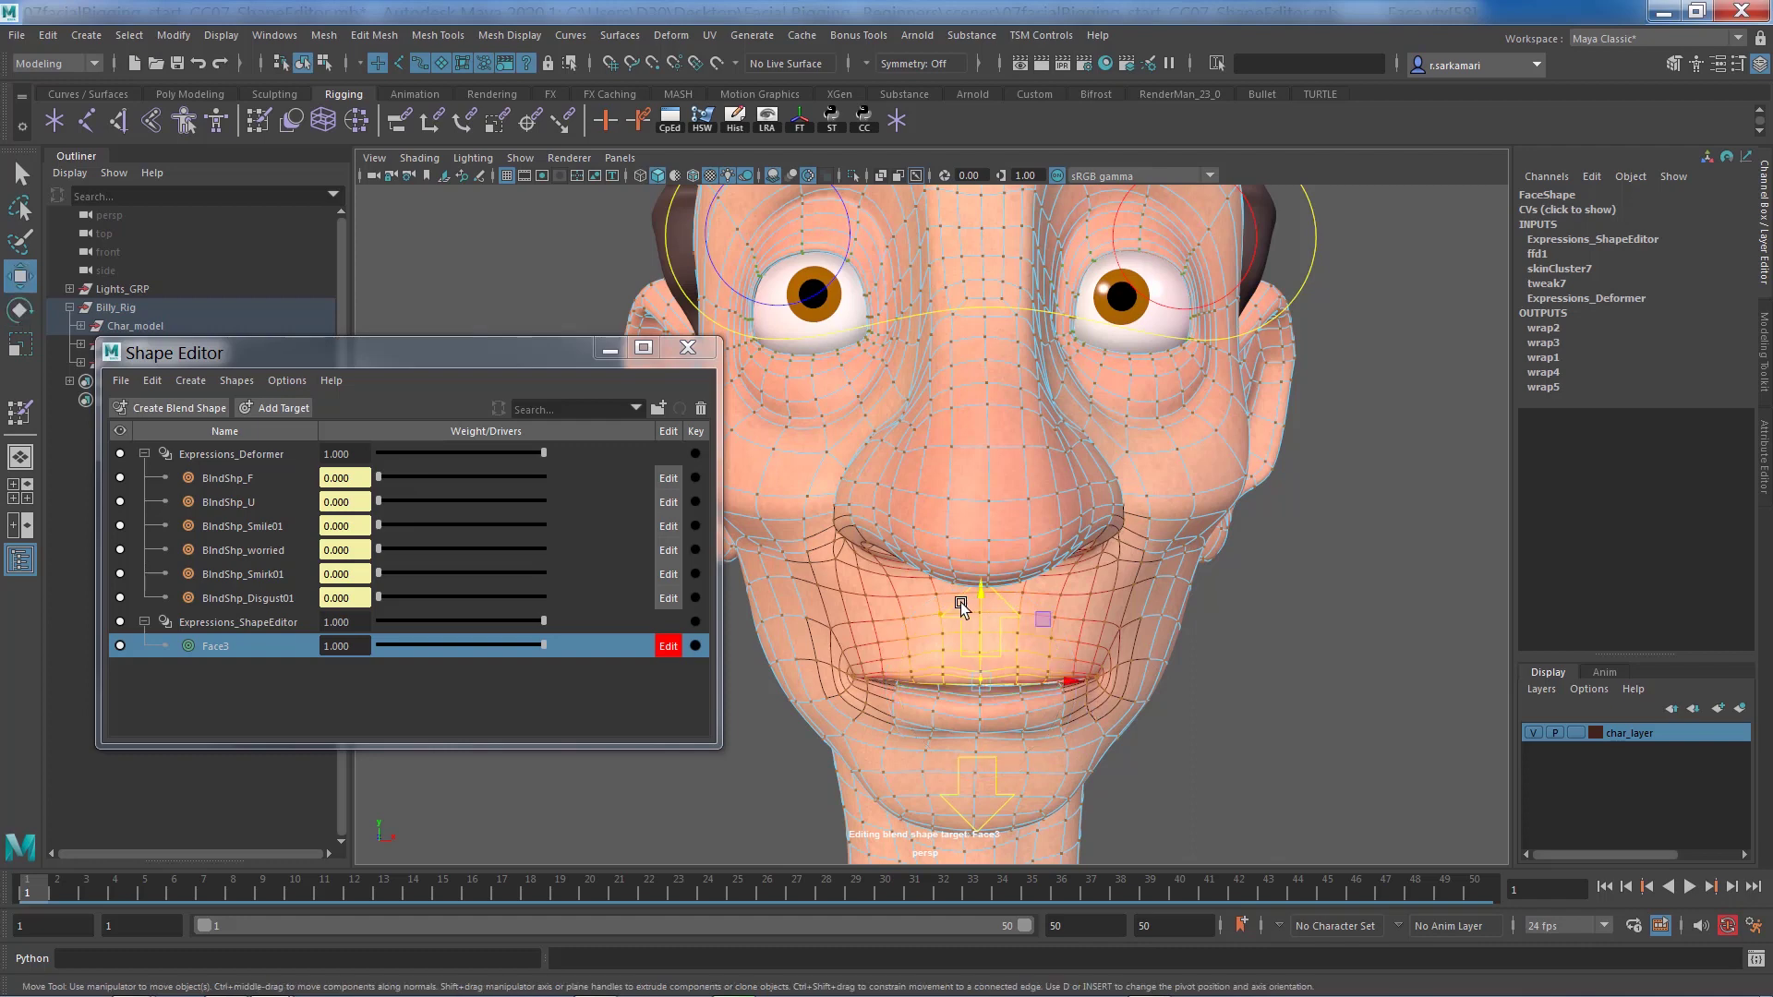
left_click_drag(979, 607, 977, 575)
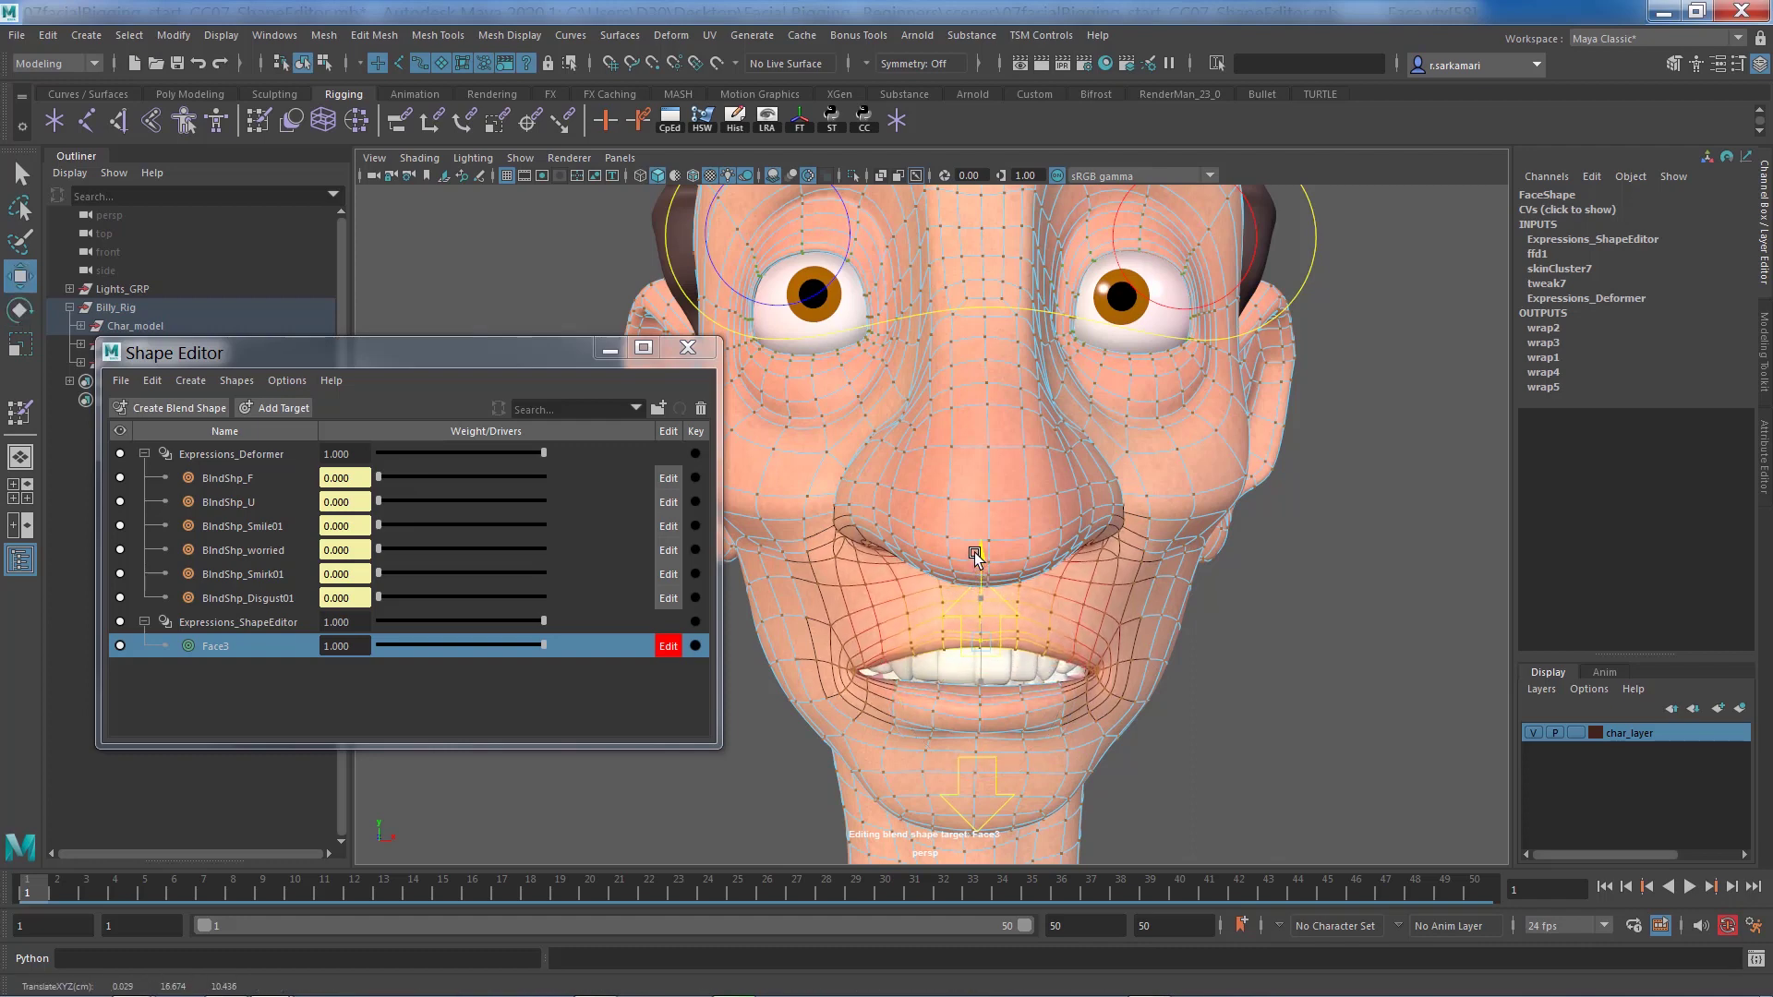
left_click(873, 691)
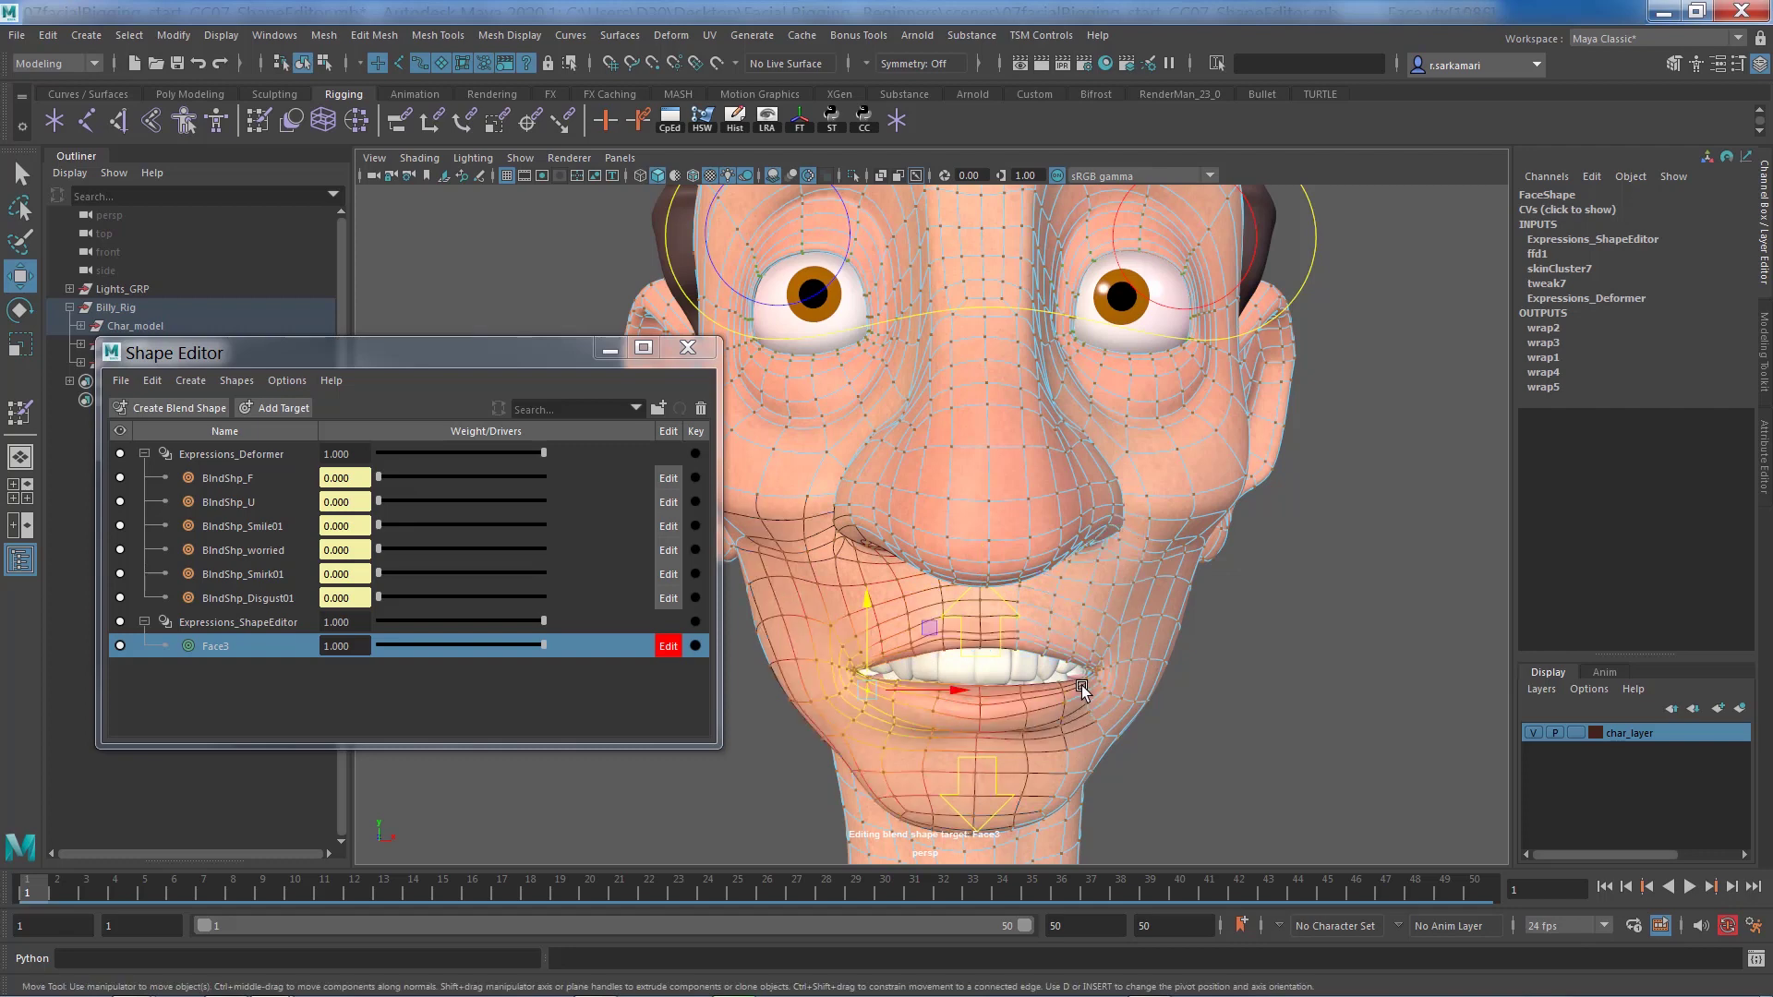
left_click_drag(973, 613, 971, 628)
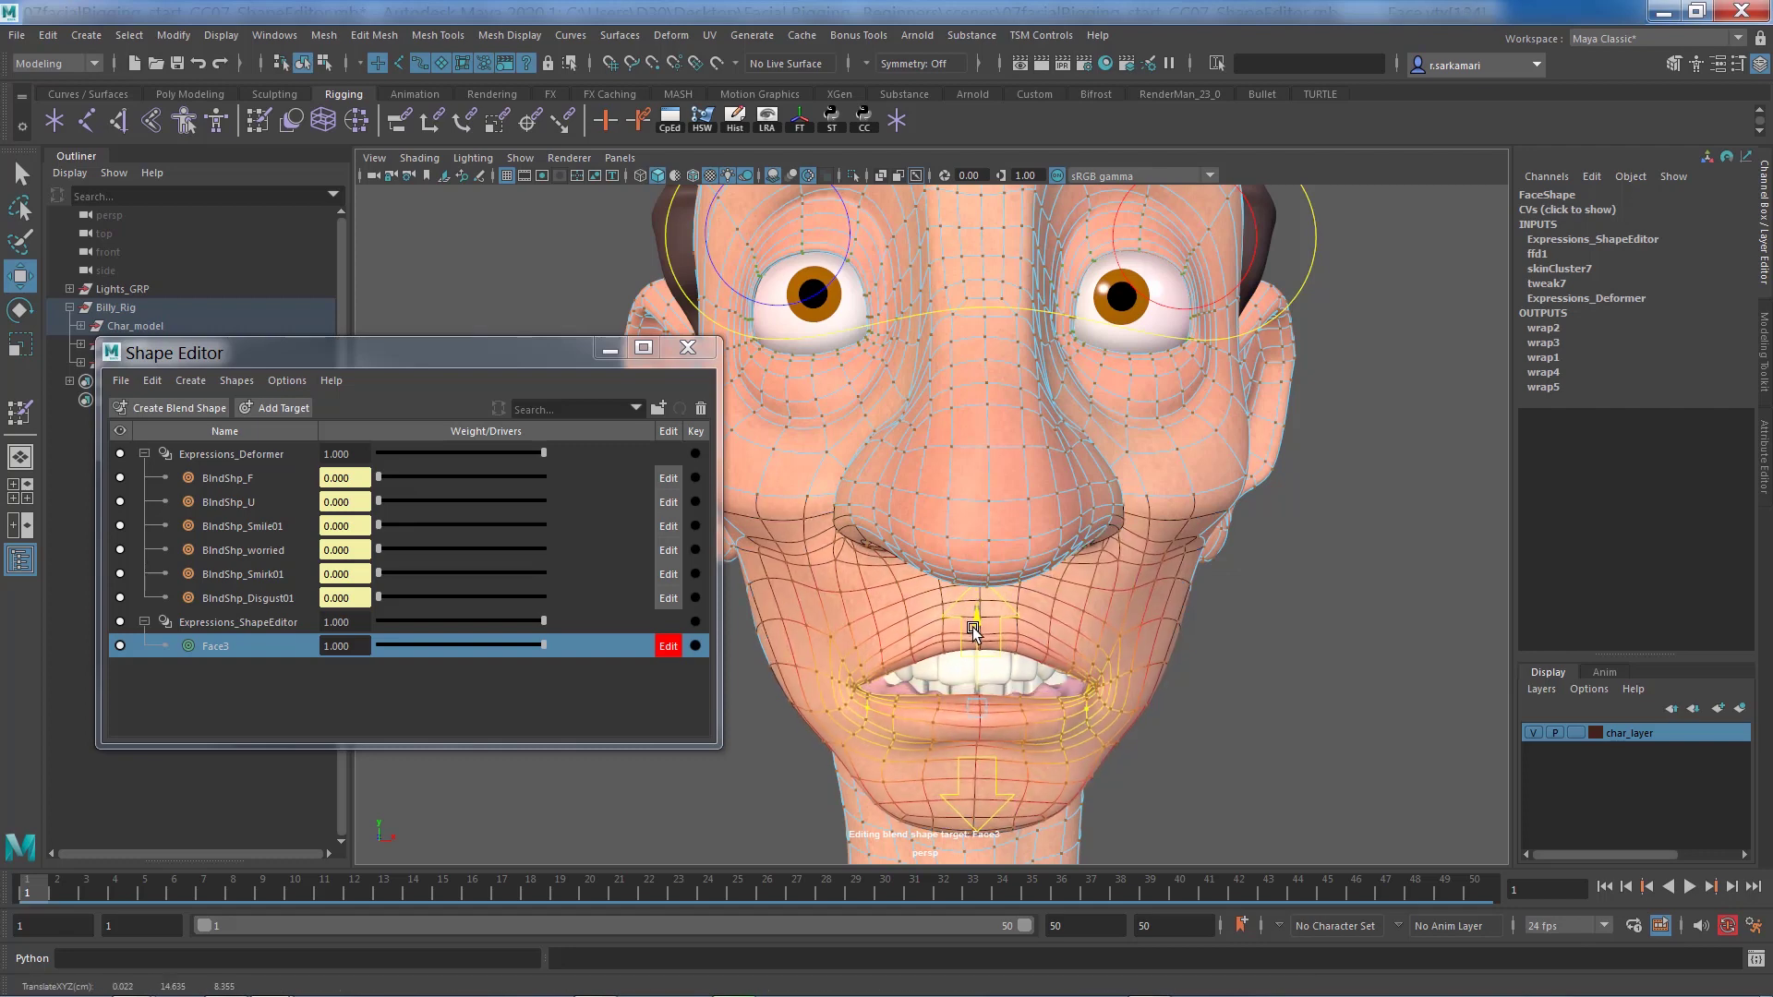
- Rotate both mouth corners downward into a frown, then select the upper jaw controller
left_click(866, 710)
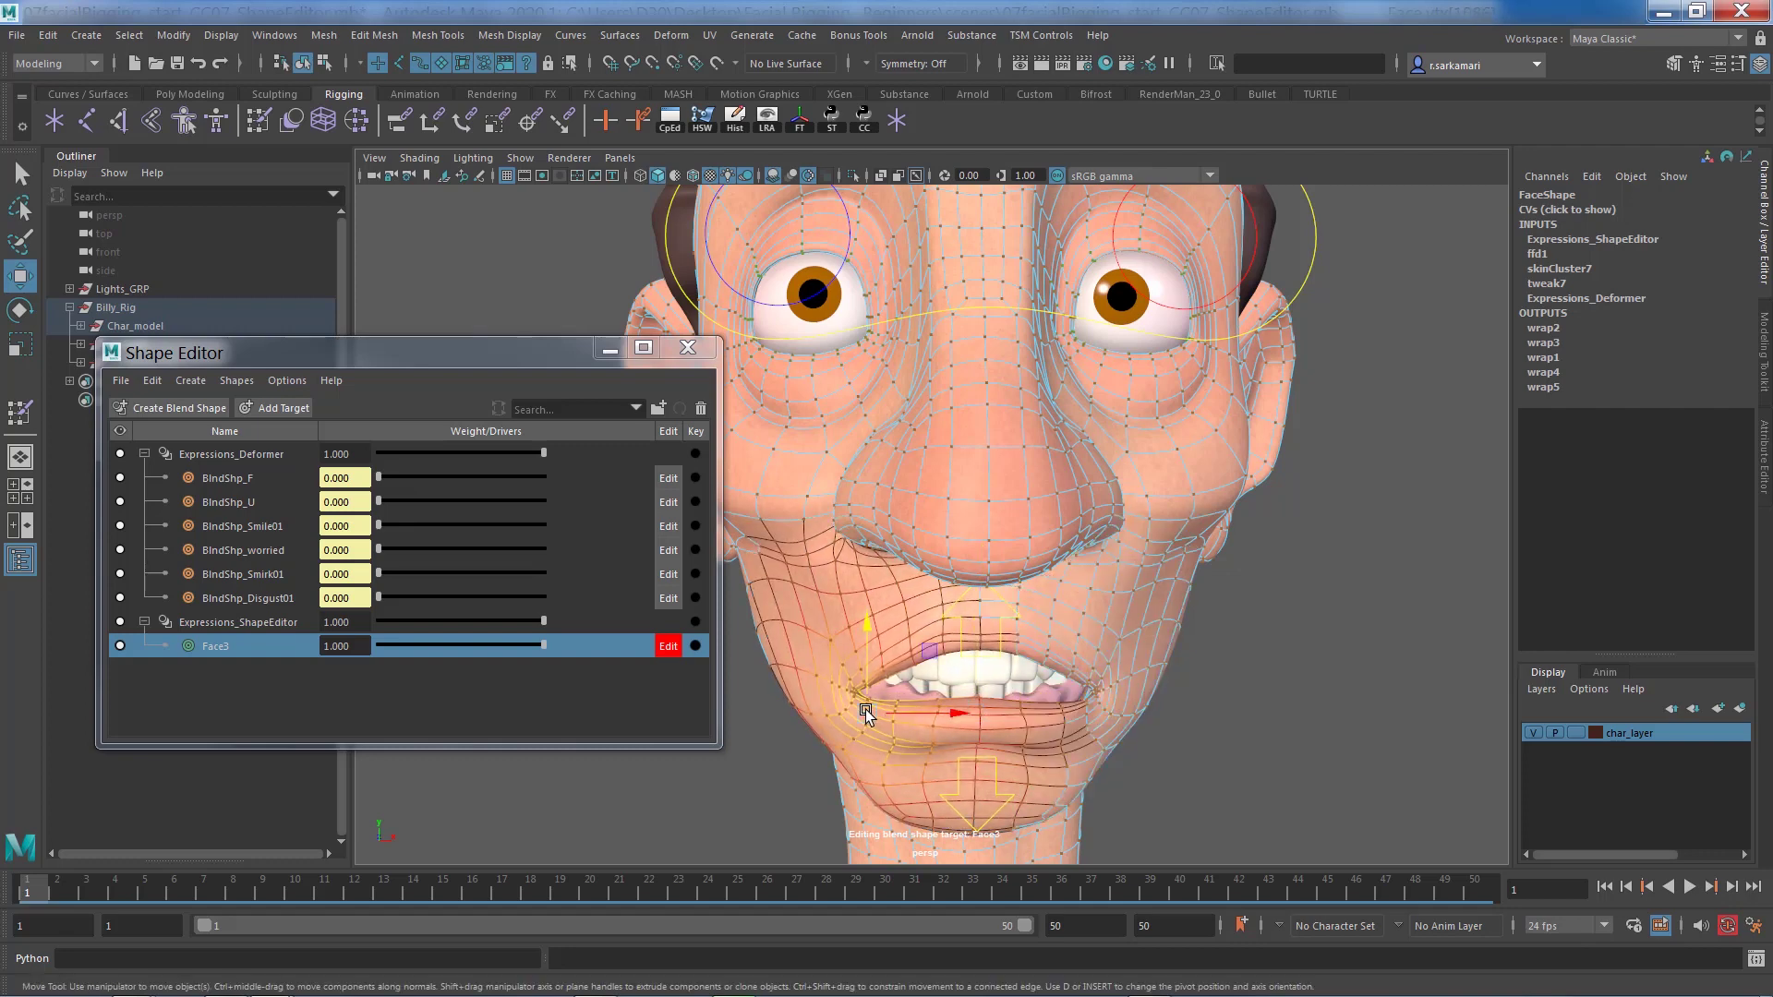
key("e")
left_click_drag(818, 645, 805, 661)
left_click(1088, 714)
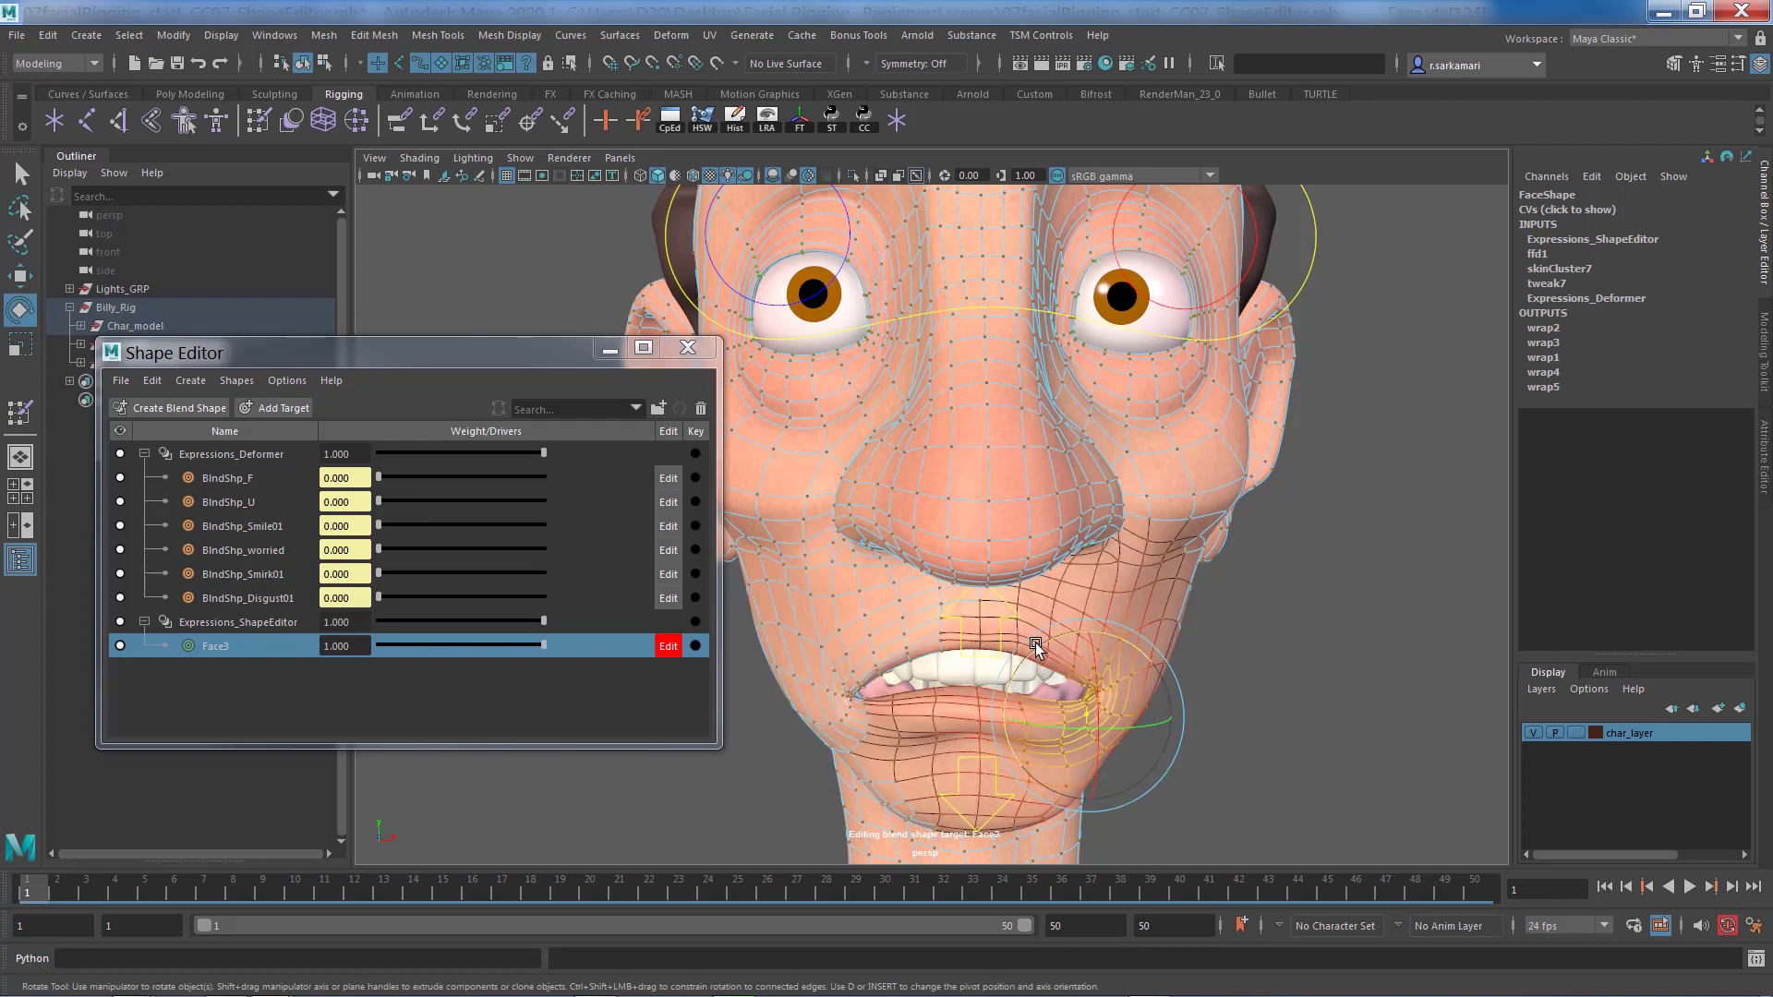
left_click_drag(1039, 633, 1044, 624)
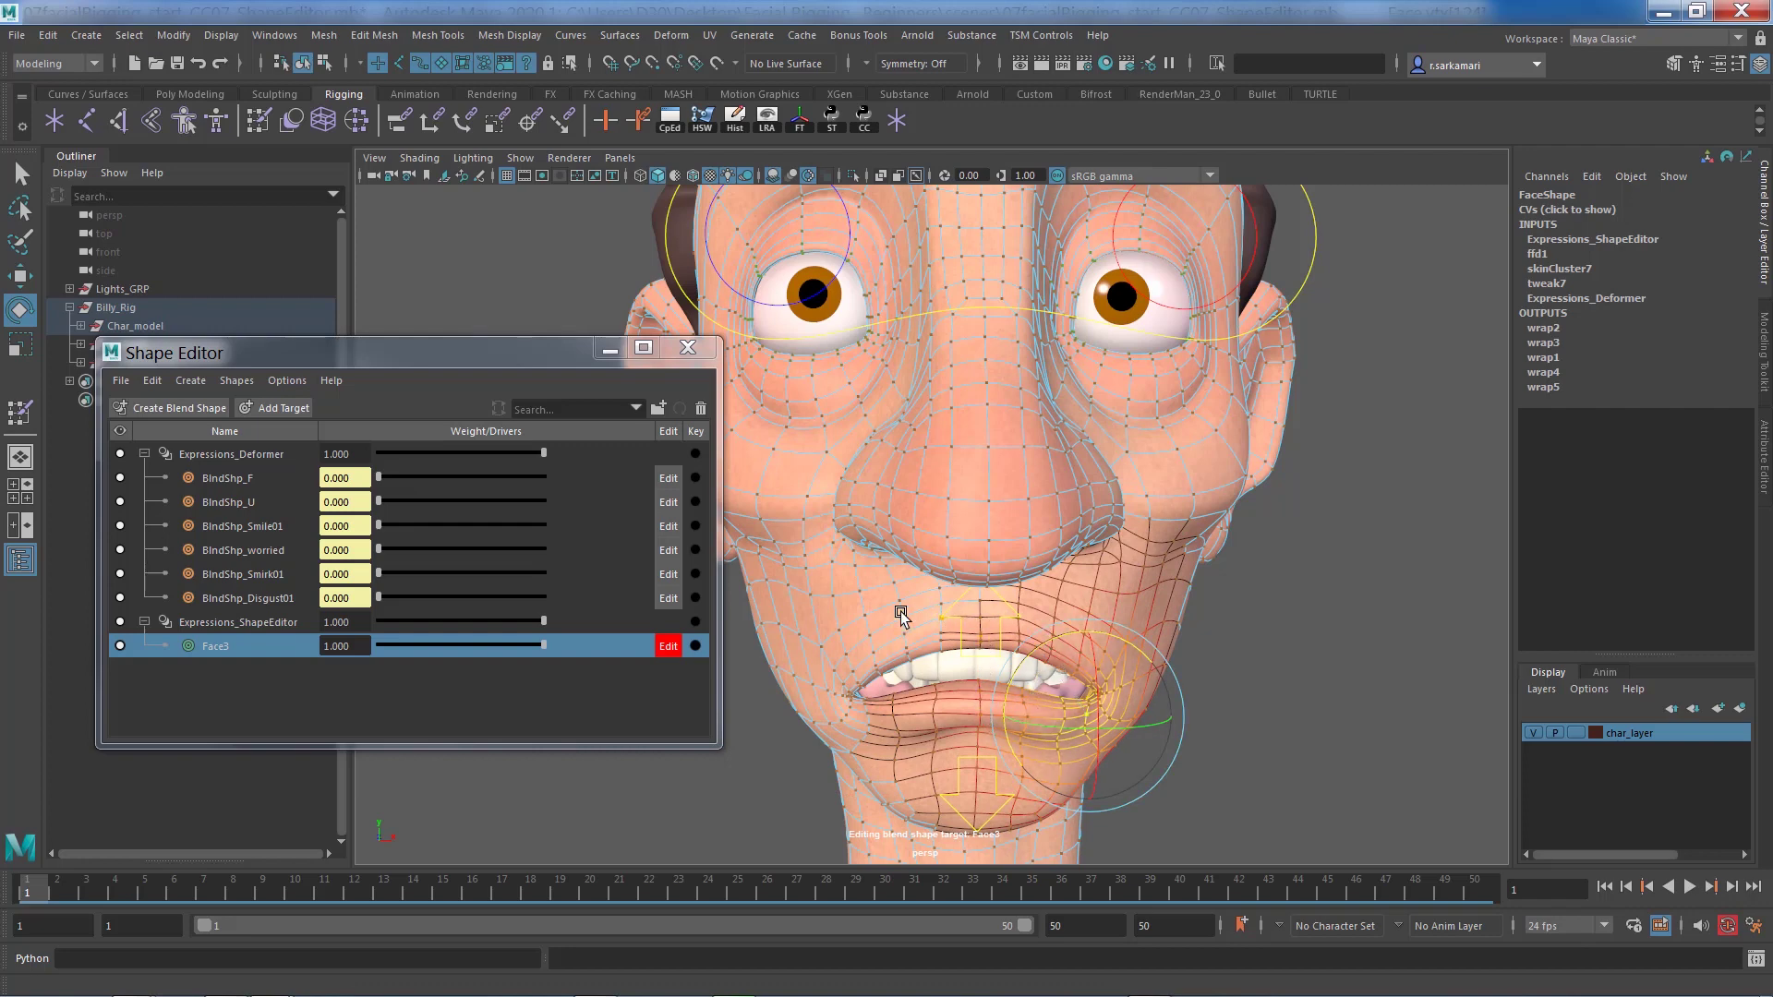
right_click_drag(903, 614, 990, 444)
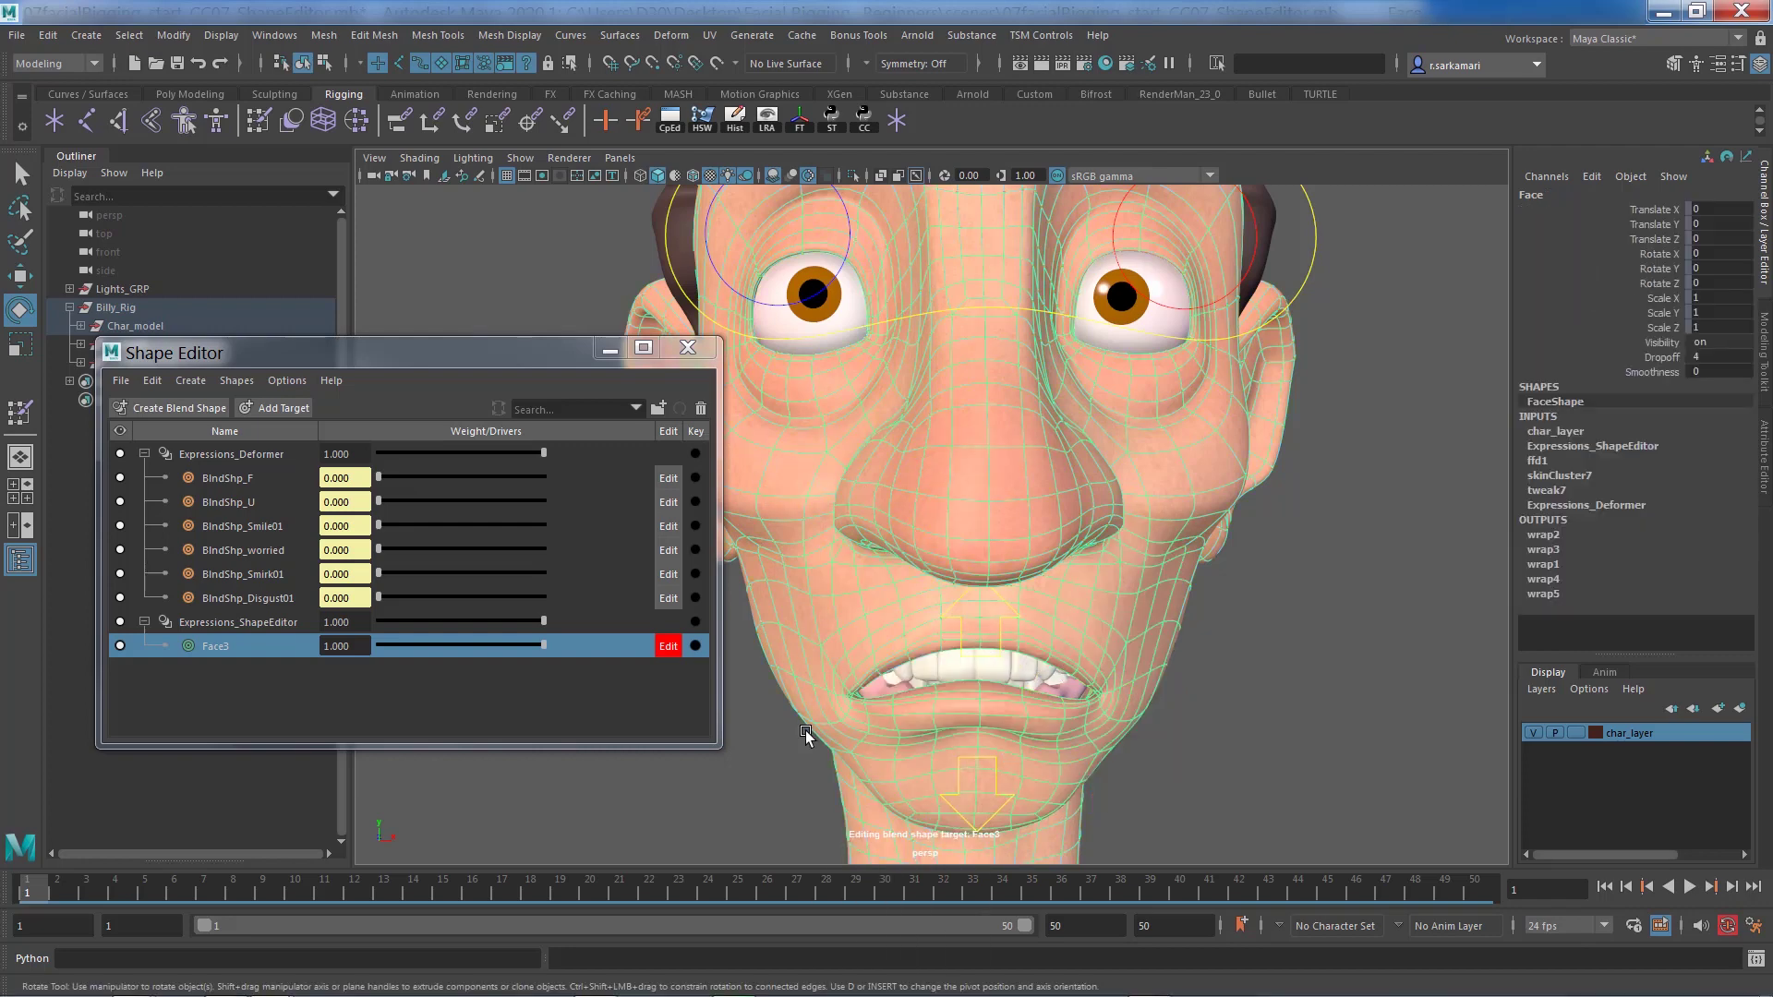
mouse_move(965, 675)
left_mouse_down("alt")
mouse_move(911, 622)
mouse_move(972, 593)
mouse_move(943, 658)
left_mouse_up("alt")
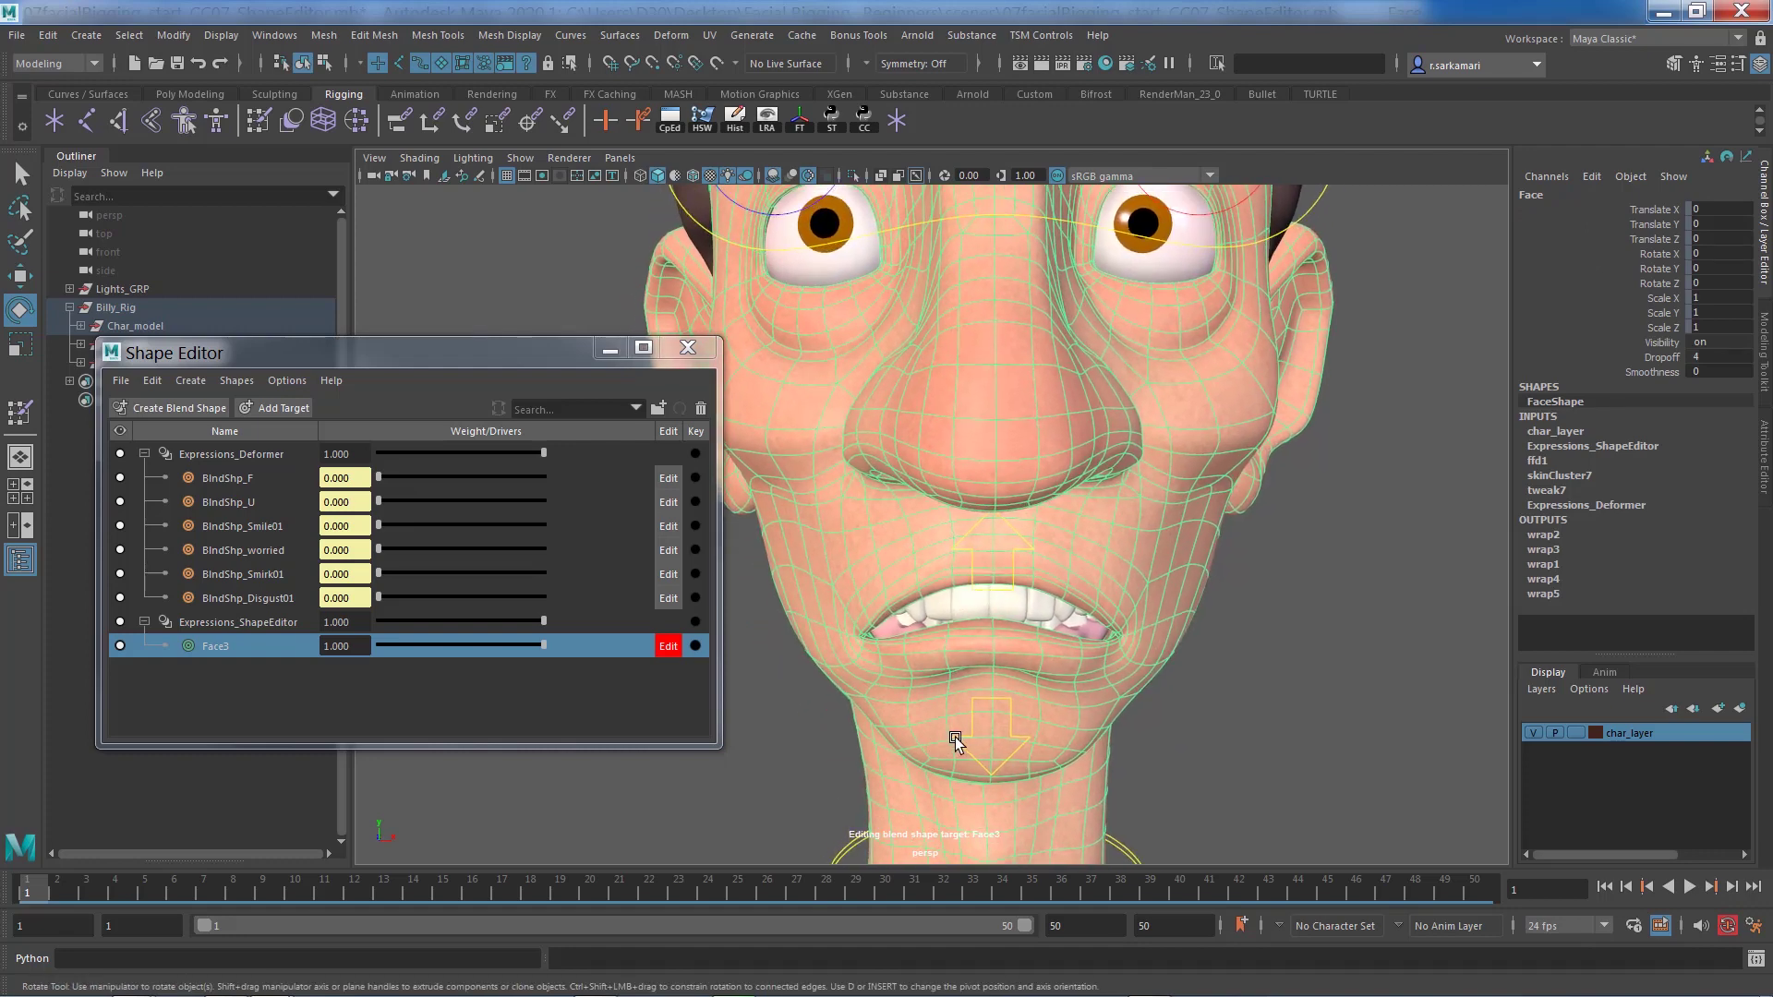
left_click(1001, 656)
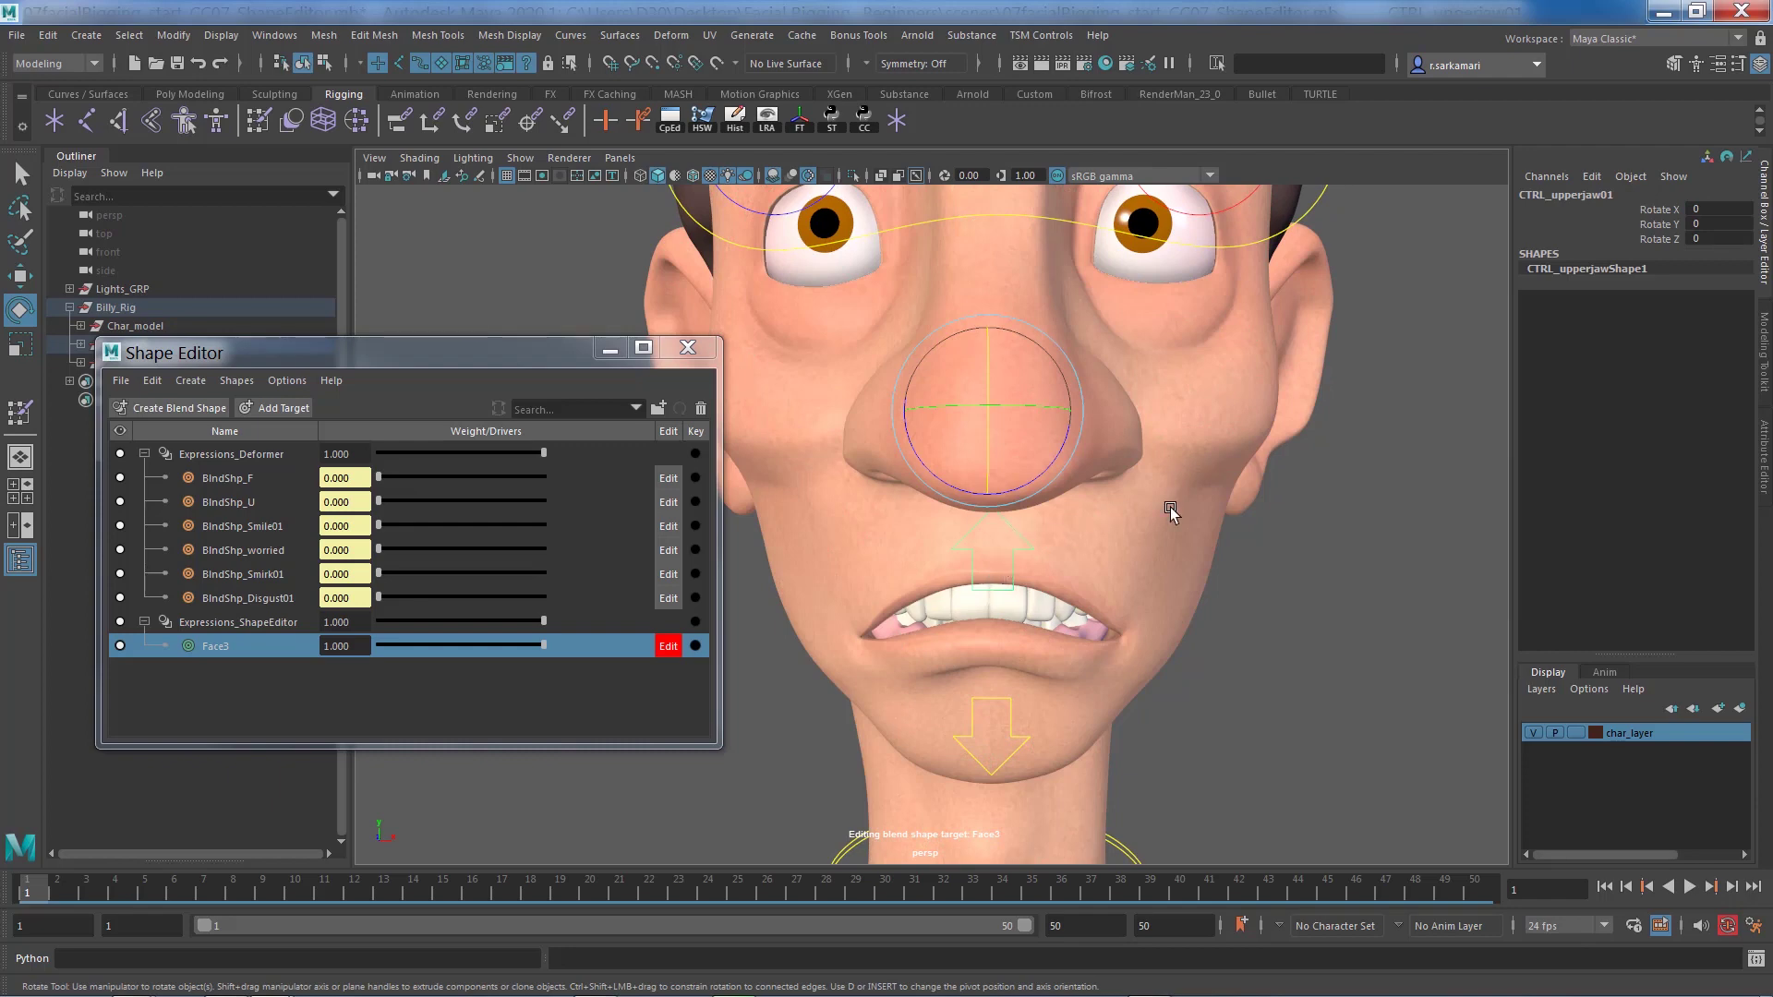
- Move the CTRL_eye01 eye controller to Translate Y 0.108 to test the eyes
right_click_drag(1175, 508, 1048, 435, "alt")
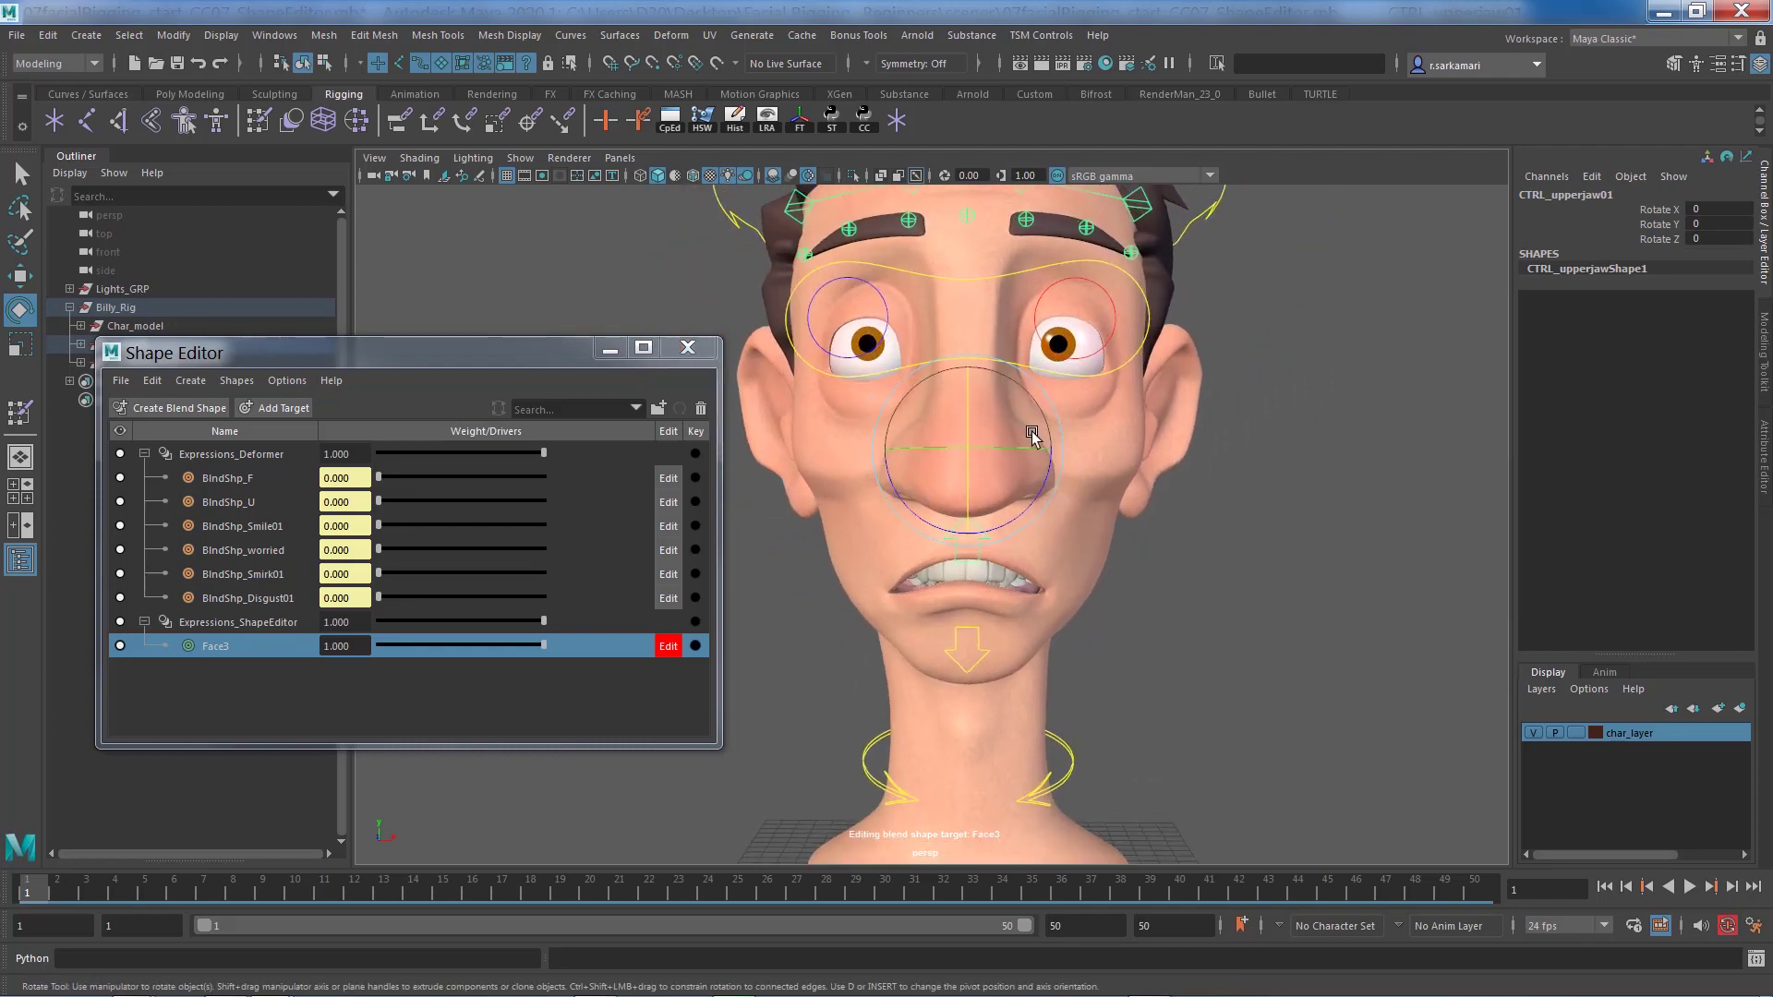
left_click(1090, 382)
key("w")
left_click_drag(966, 233, 967, 220)
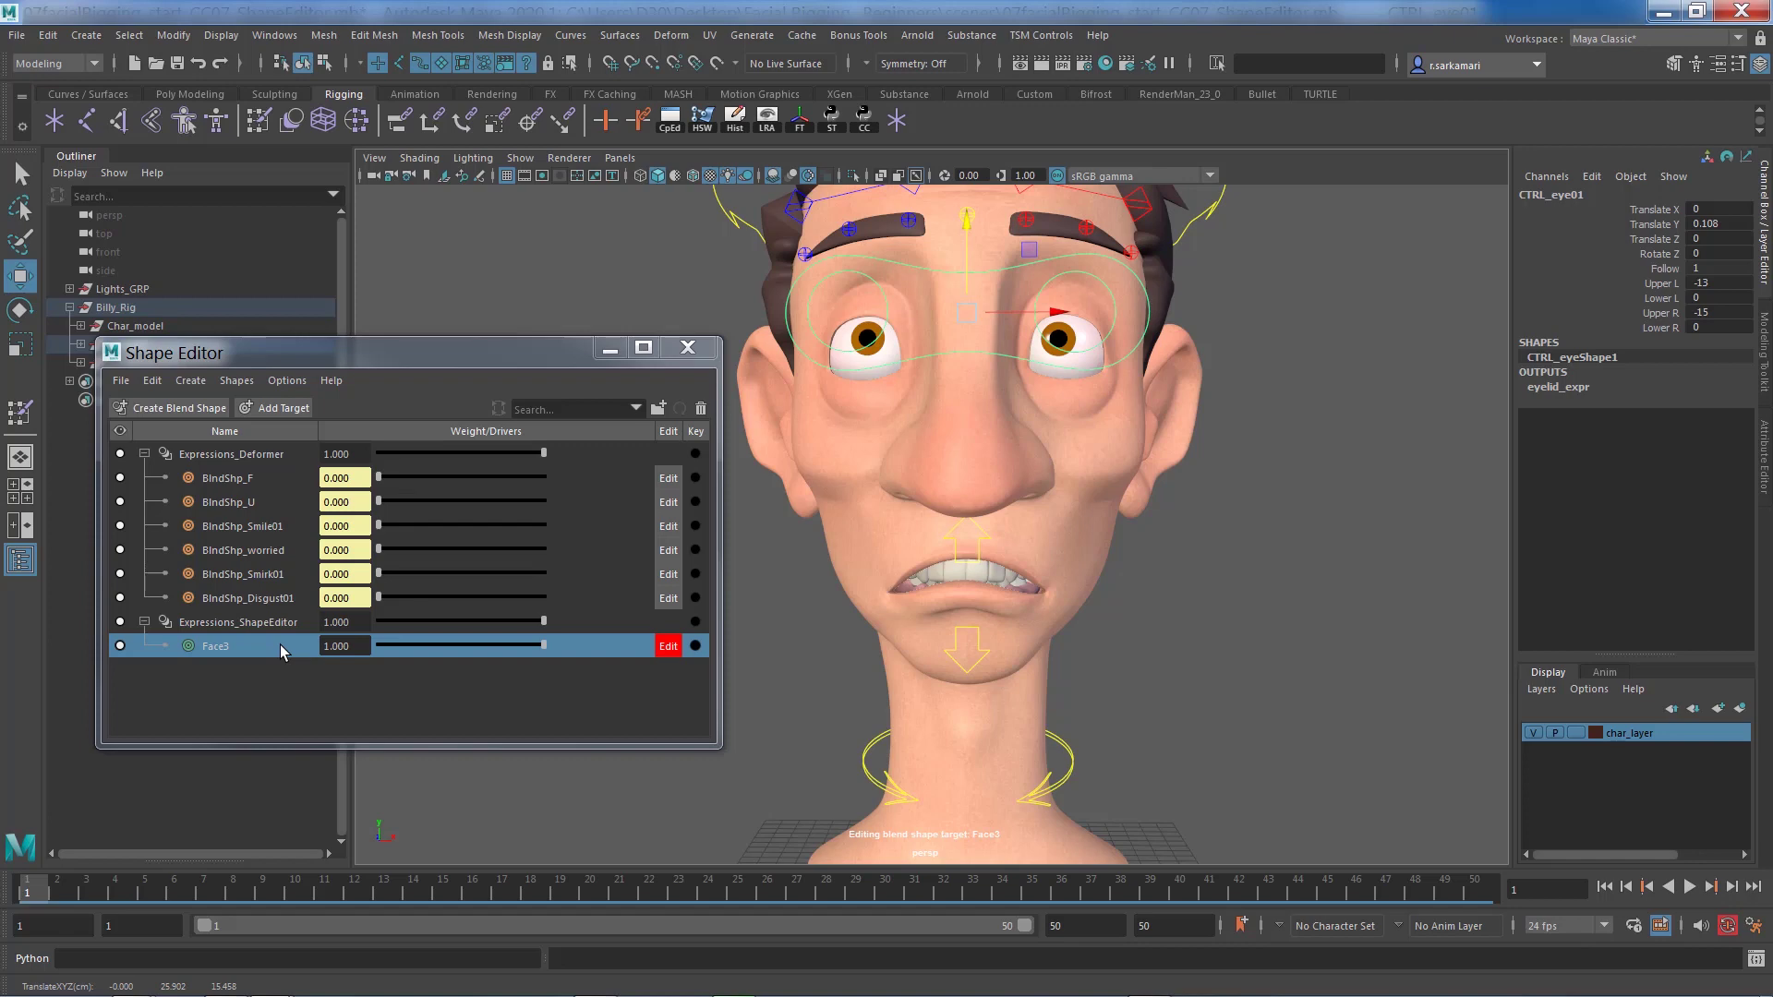
- Stop editing Face3, scrub its weight from 0 to 1, and rename it unhappy
left_click(668, 649)
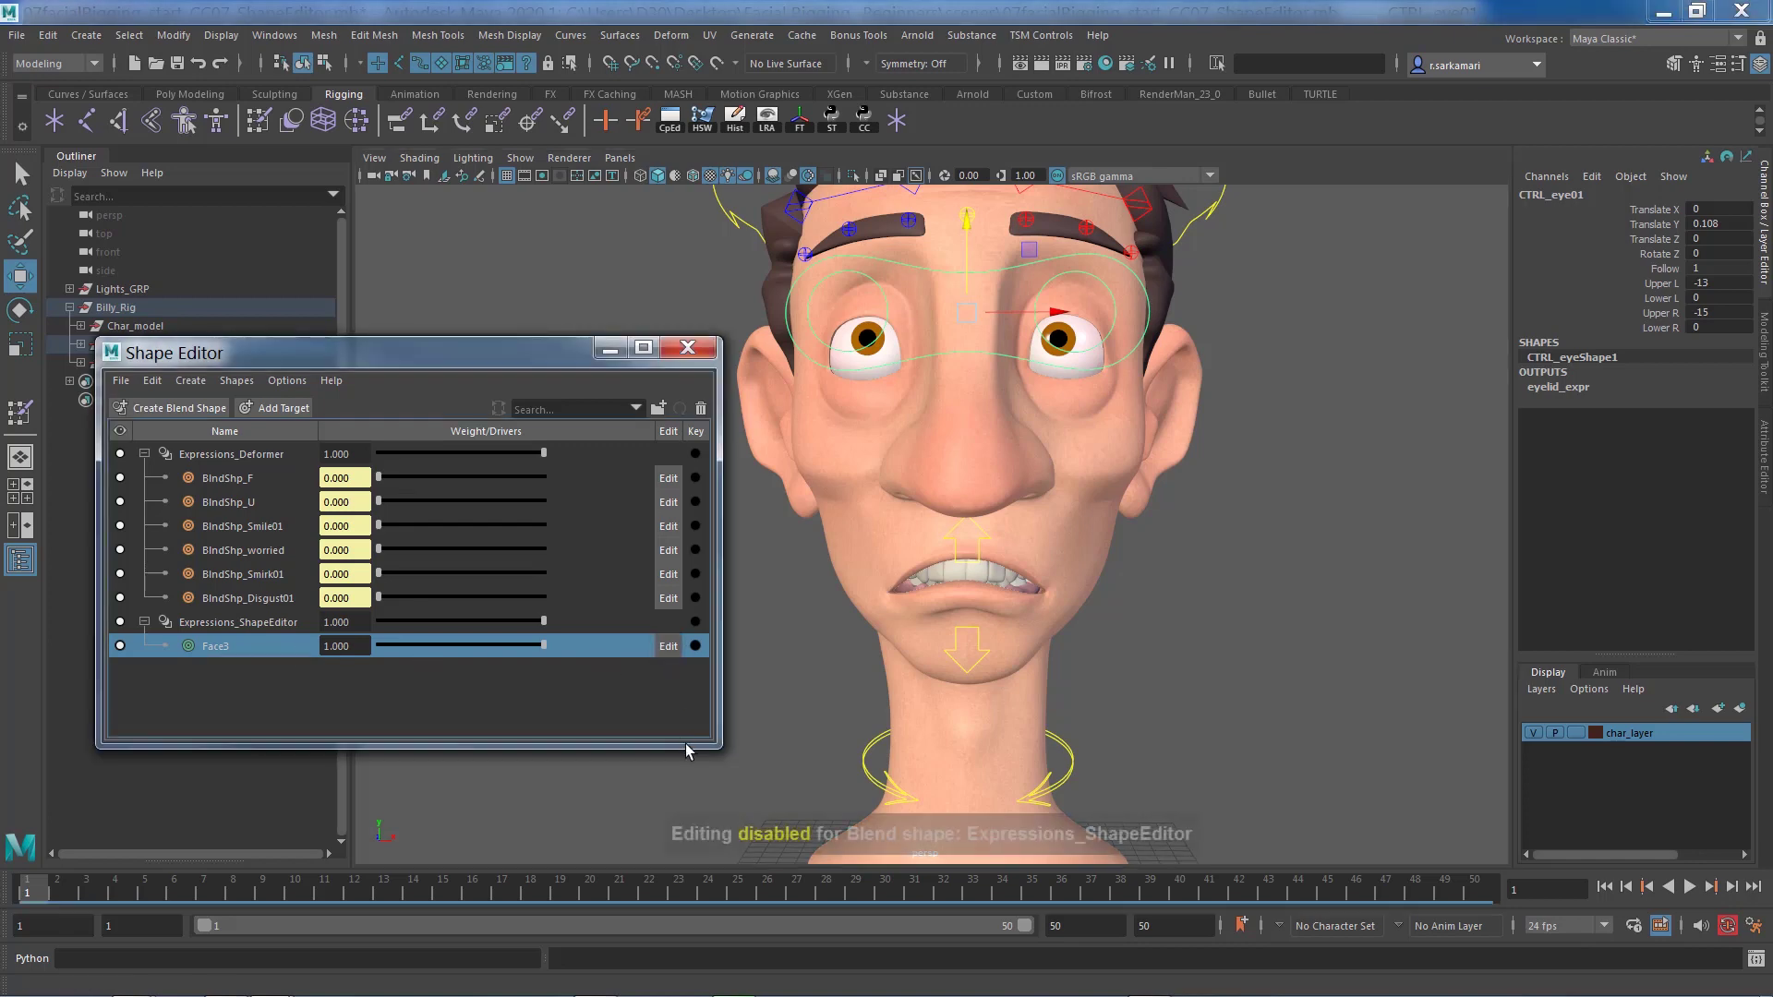
left_click_drag(542, 644, 617, 640)
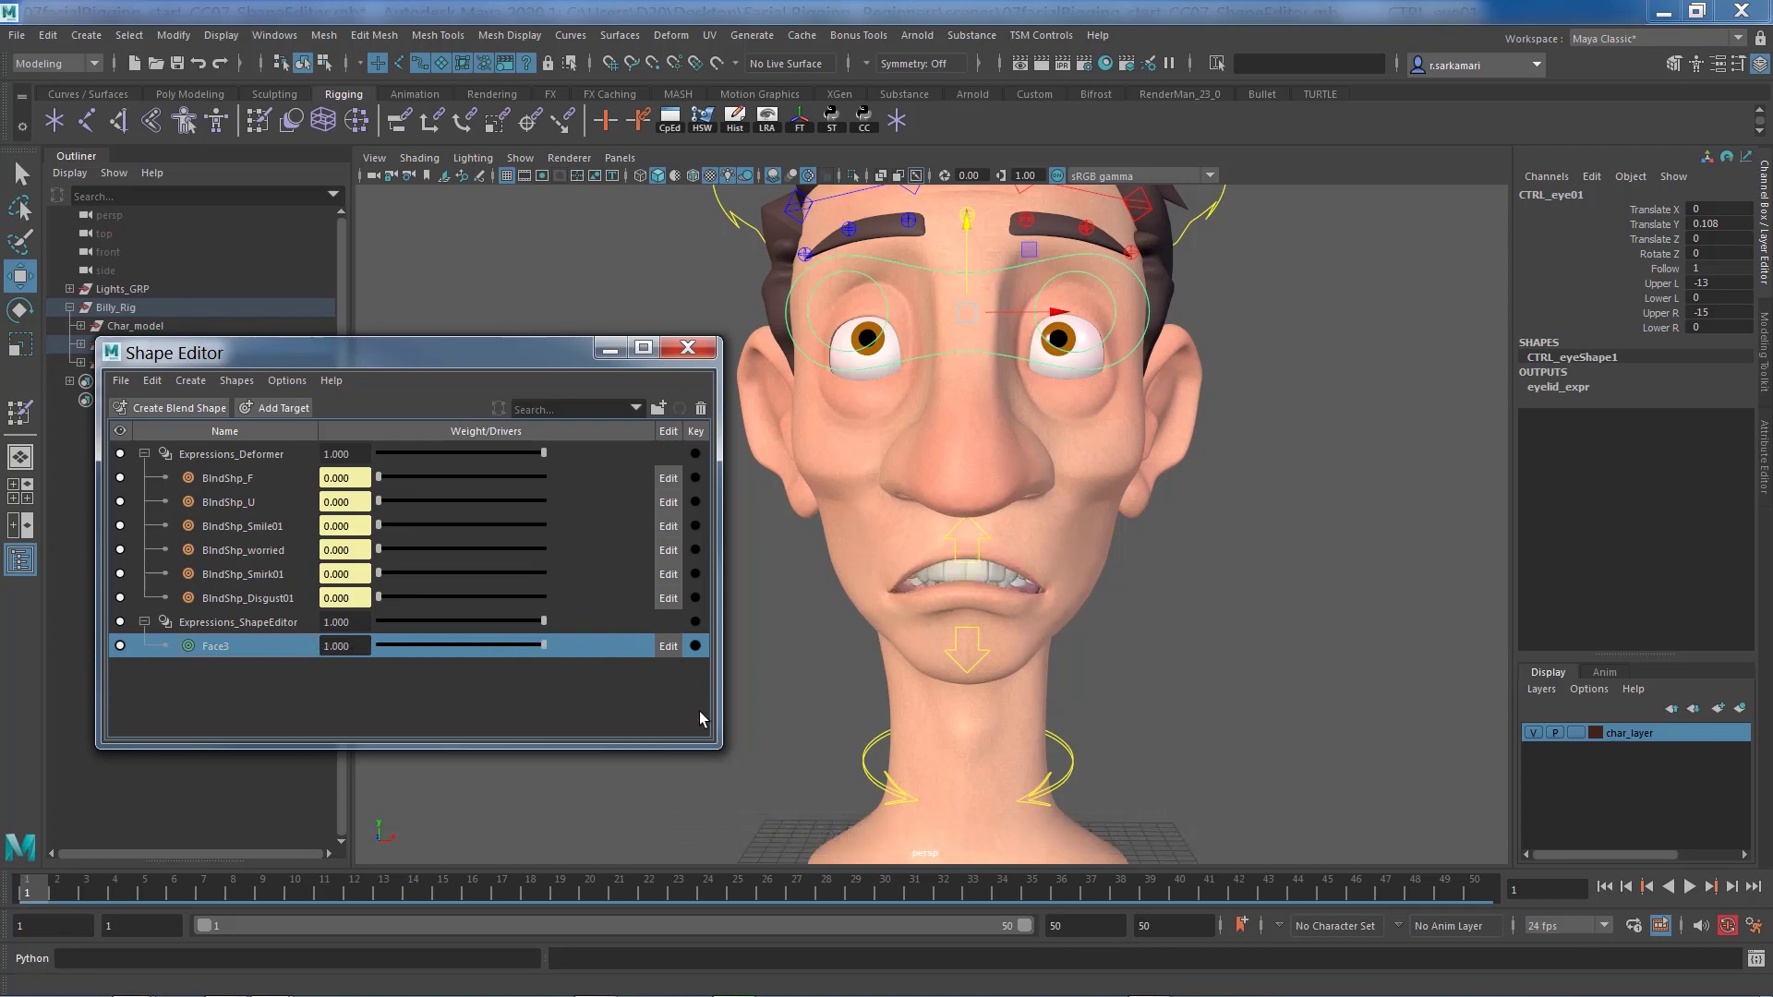
double_click(215, 647)
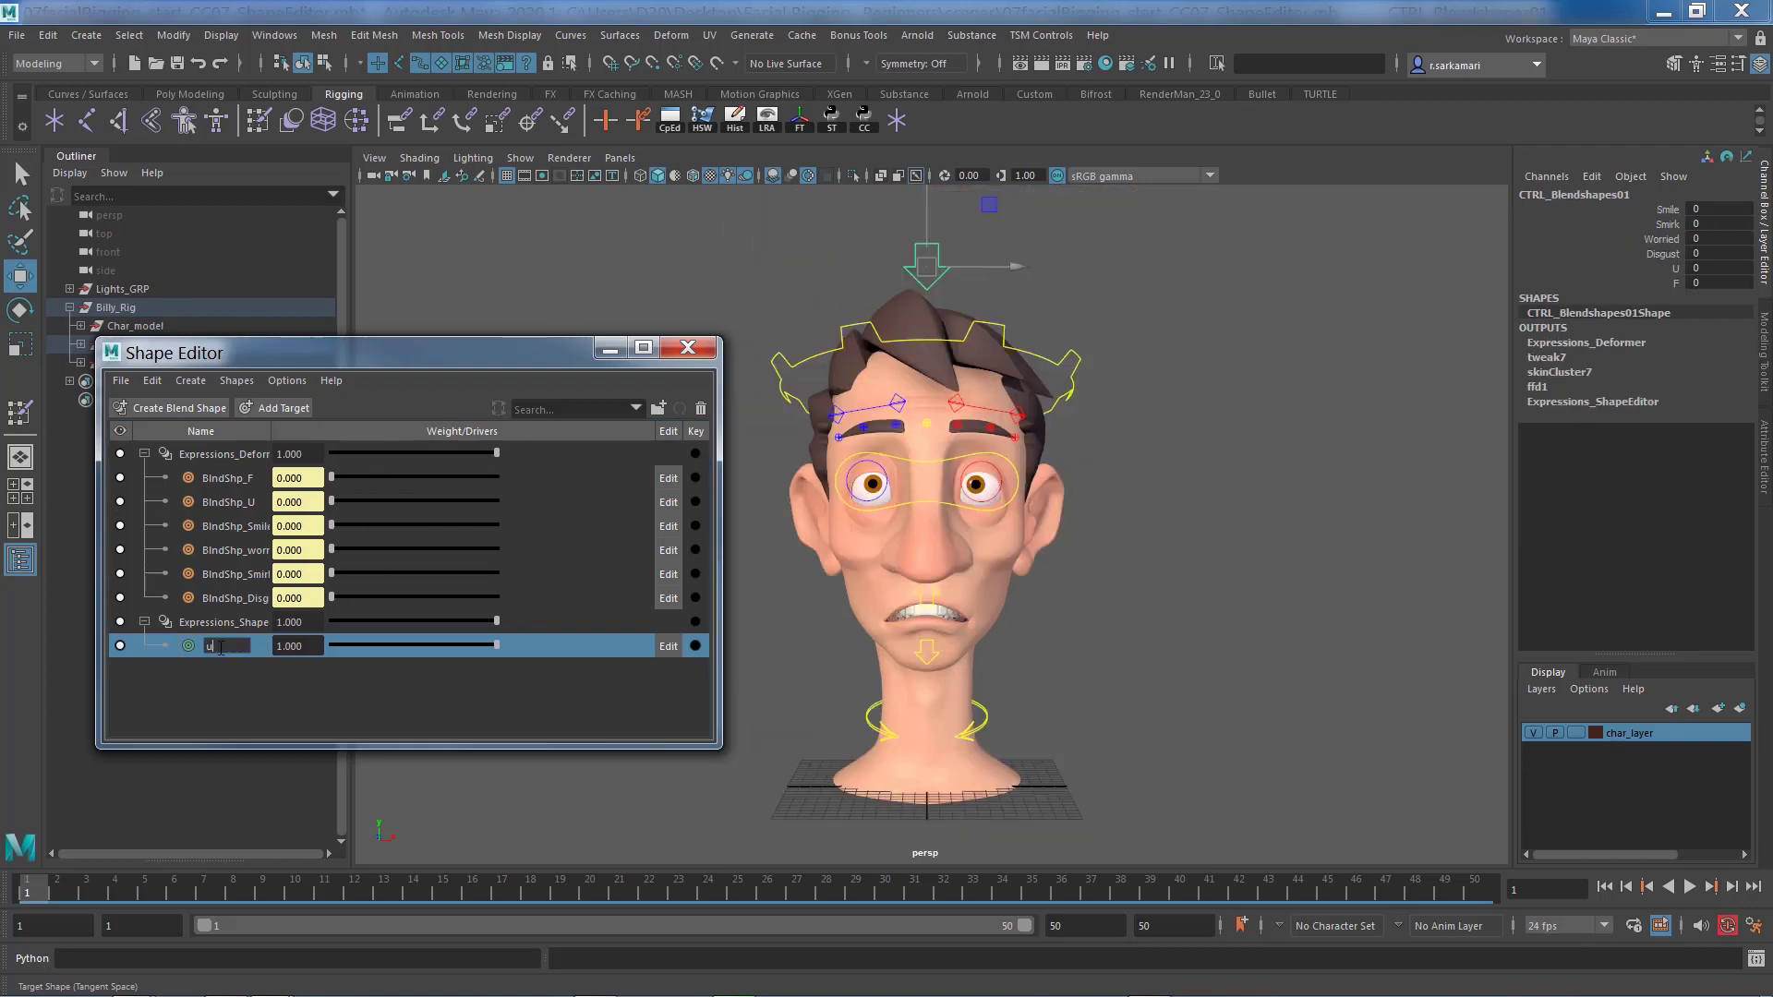
type("unhappy")
left_click(248, 688)
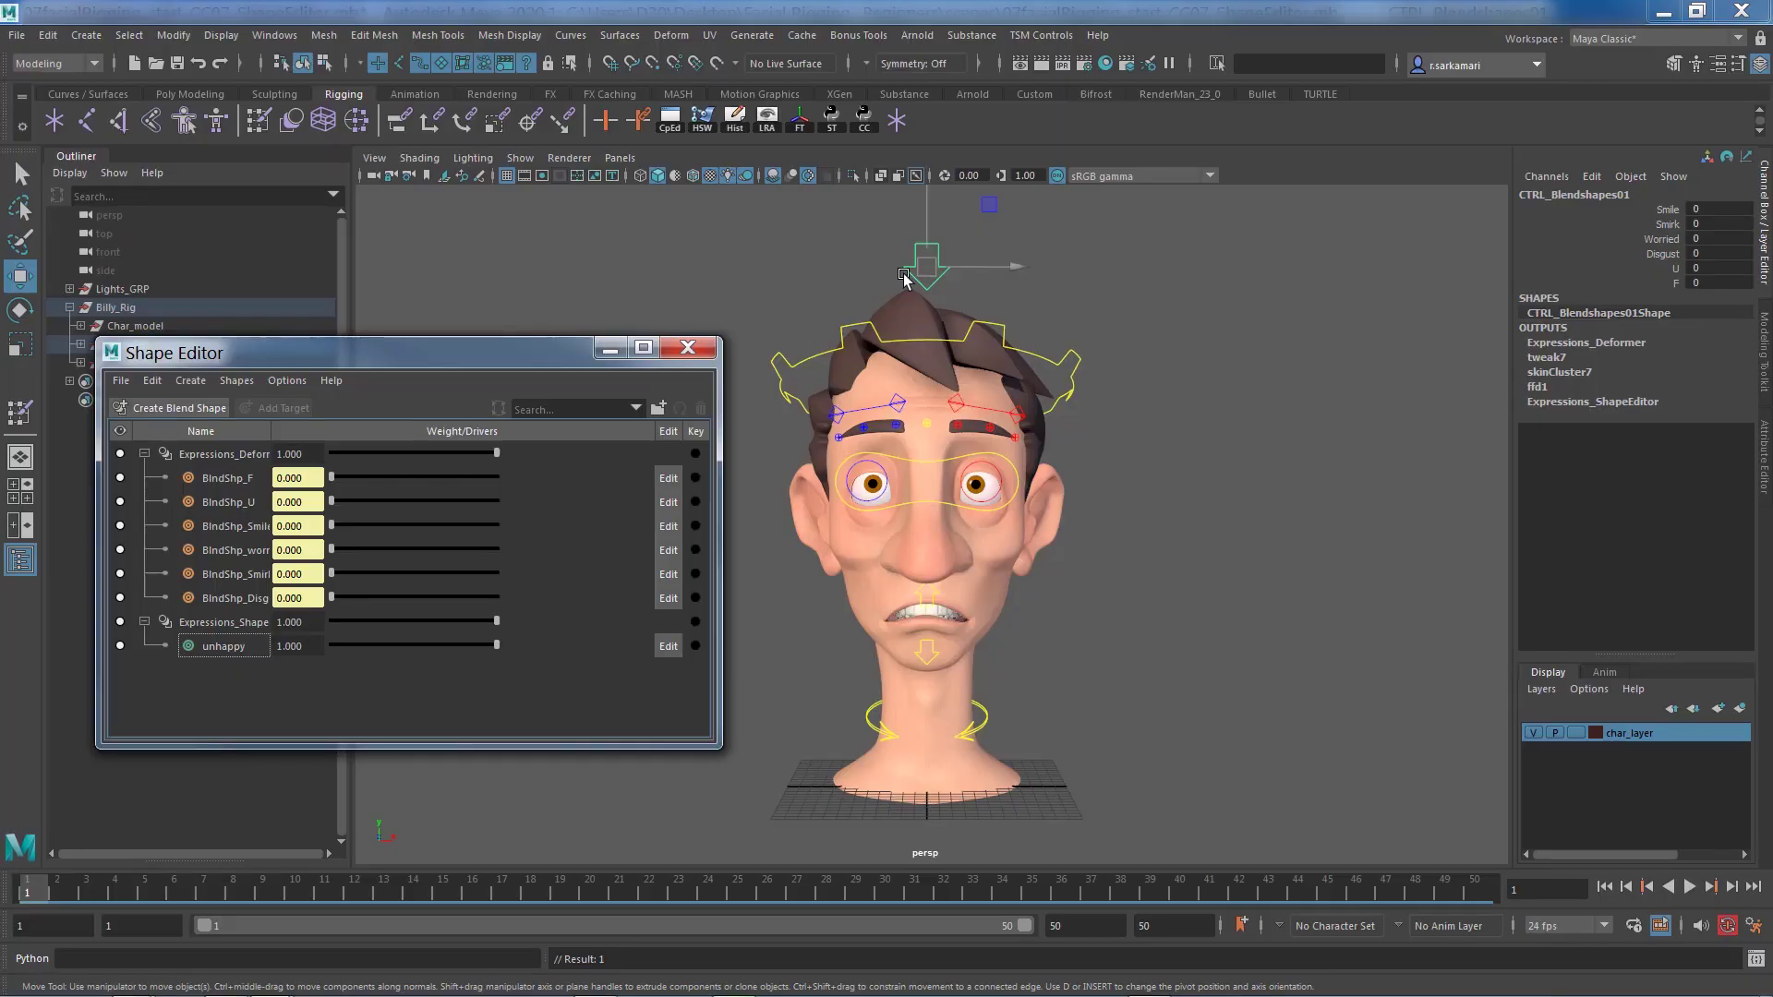
- Add a keyable Unhappy attribute with Maximum 1 to CTRL_Blendshapes01
left_click(174, 35)
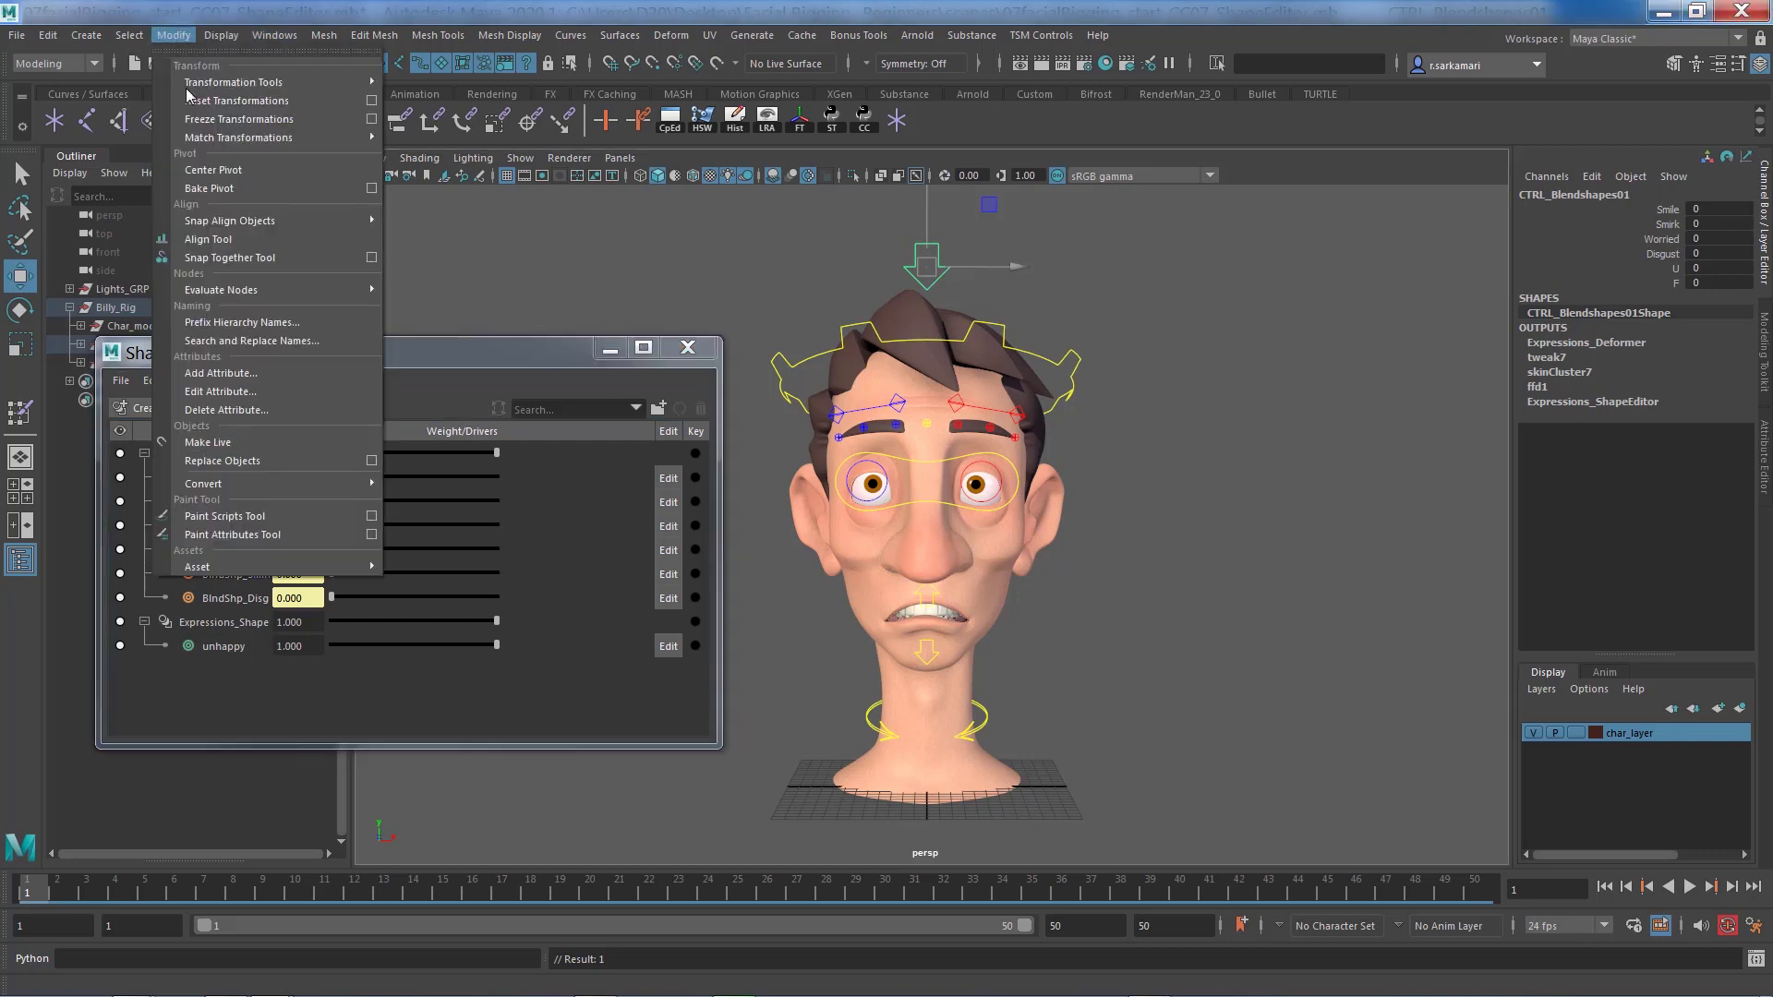
left_click(233, 380)
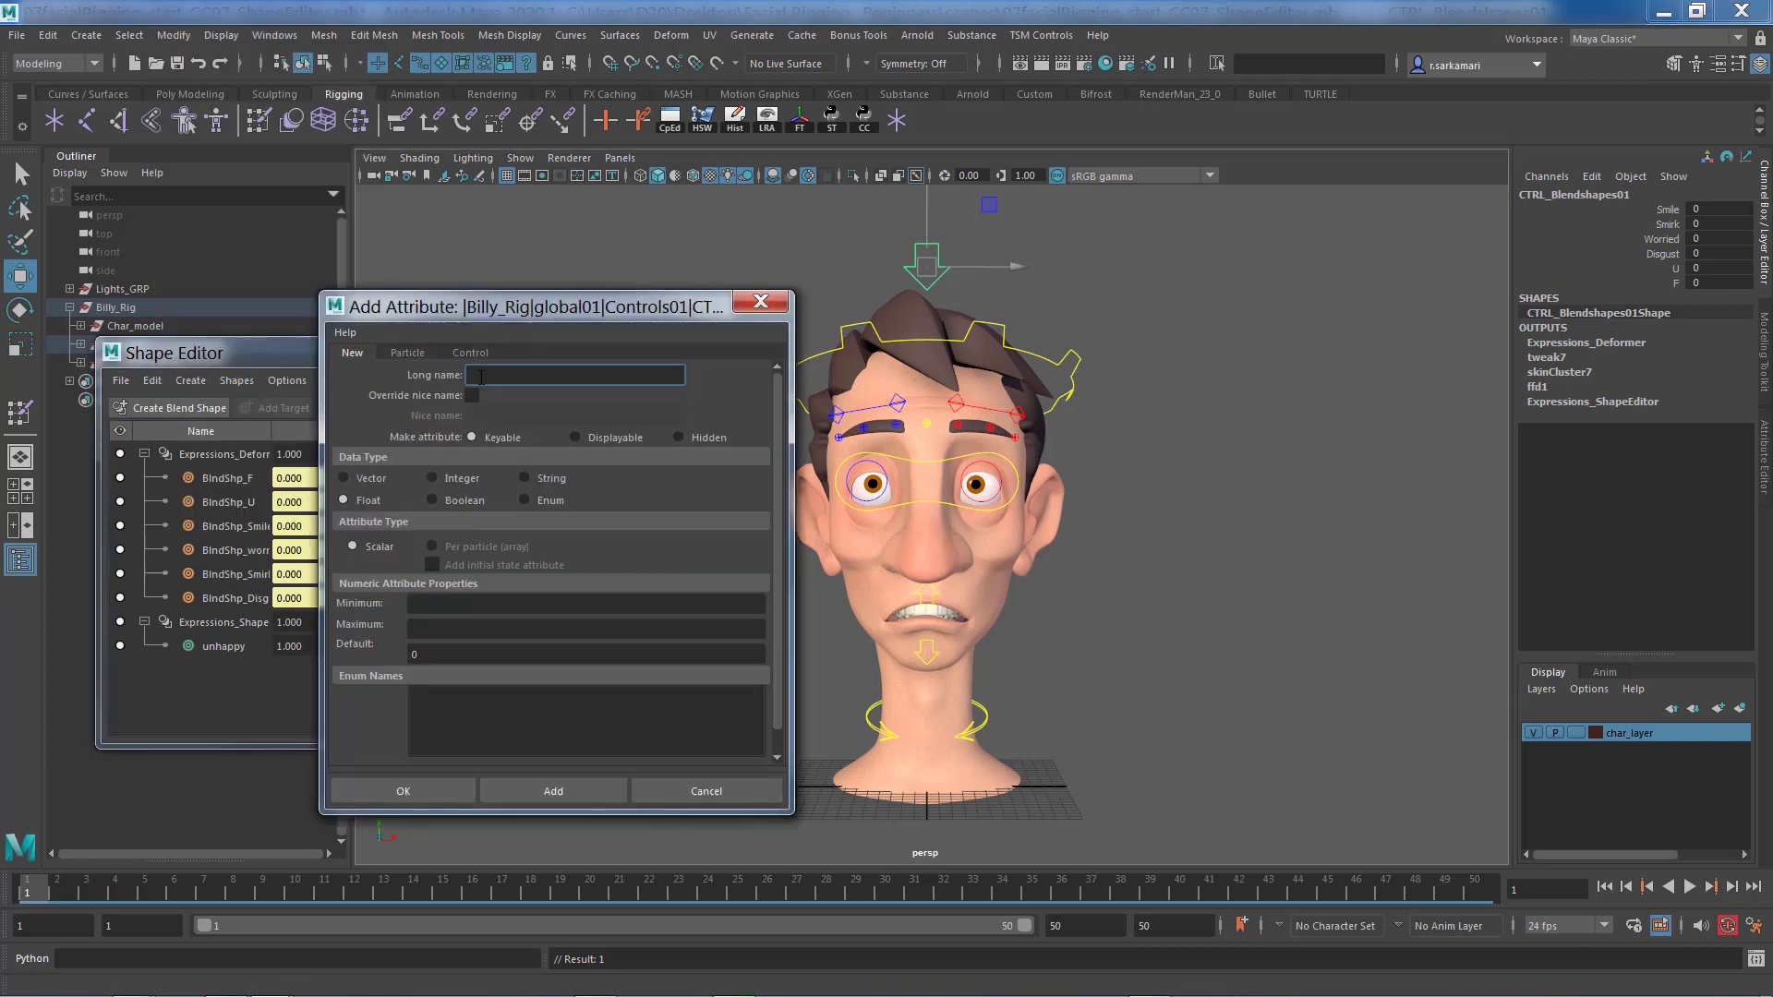
type("Unhappy")
left_click(442, 605)
left_click(434, 628)
type("1")
left_click(435, 793)
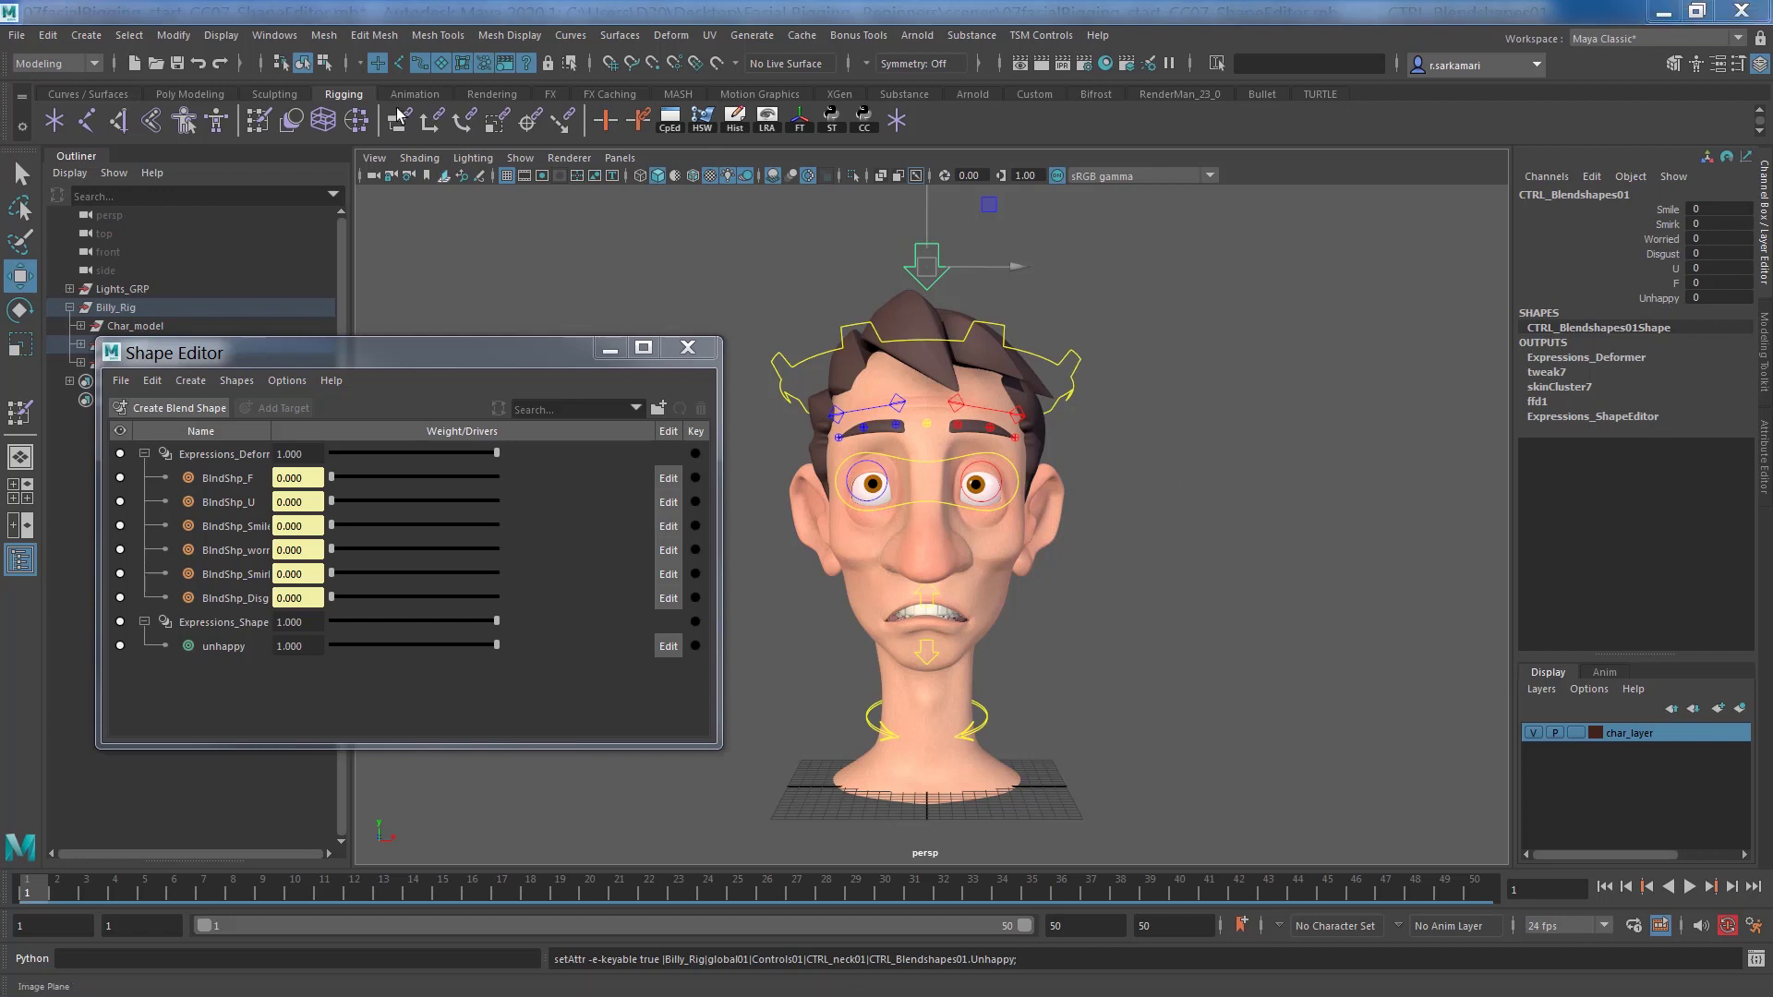
left_click(275, 35)
- In the Connection Editor, connect the controller's Unhappy attribute to the Face's unhappy shape weight
mouse_move(298, 127)
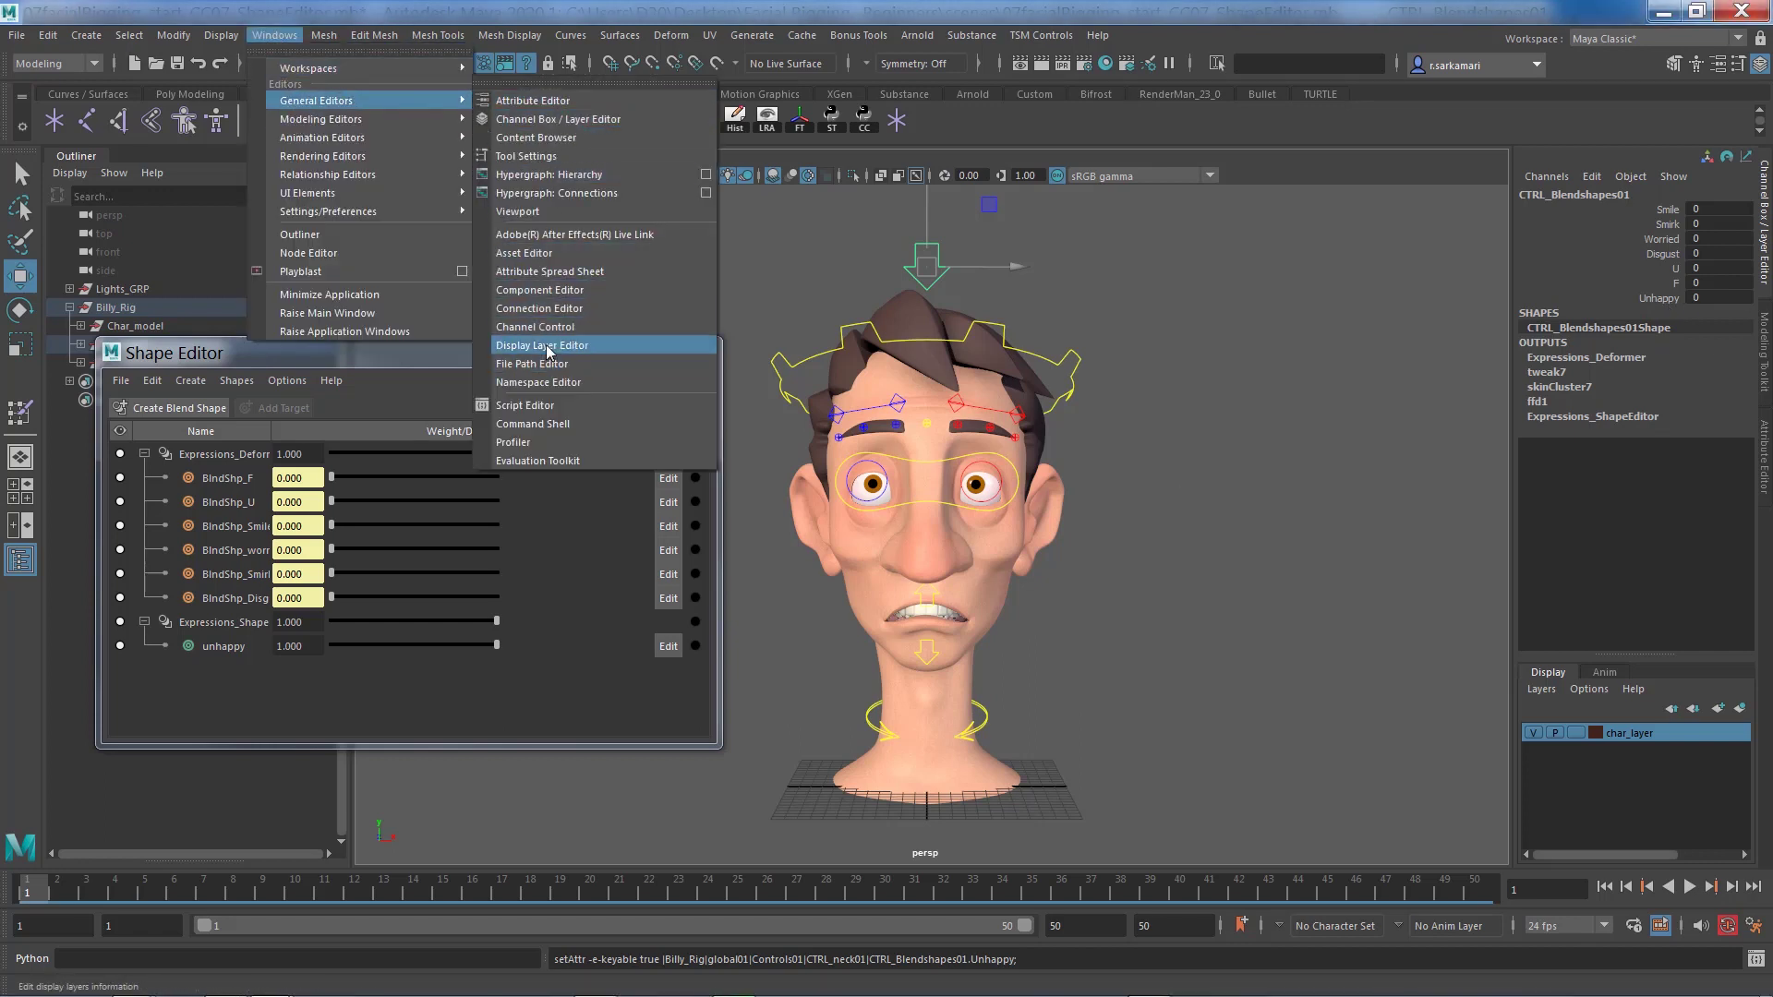
left_click(539, 309)
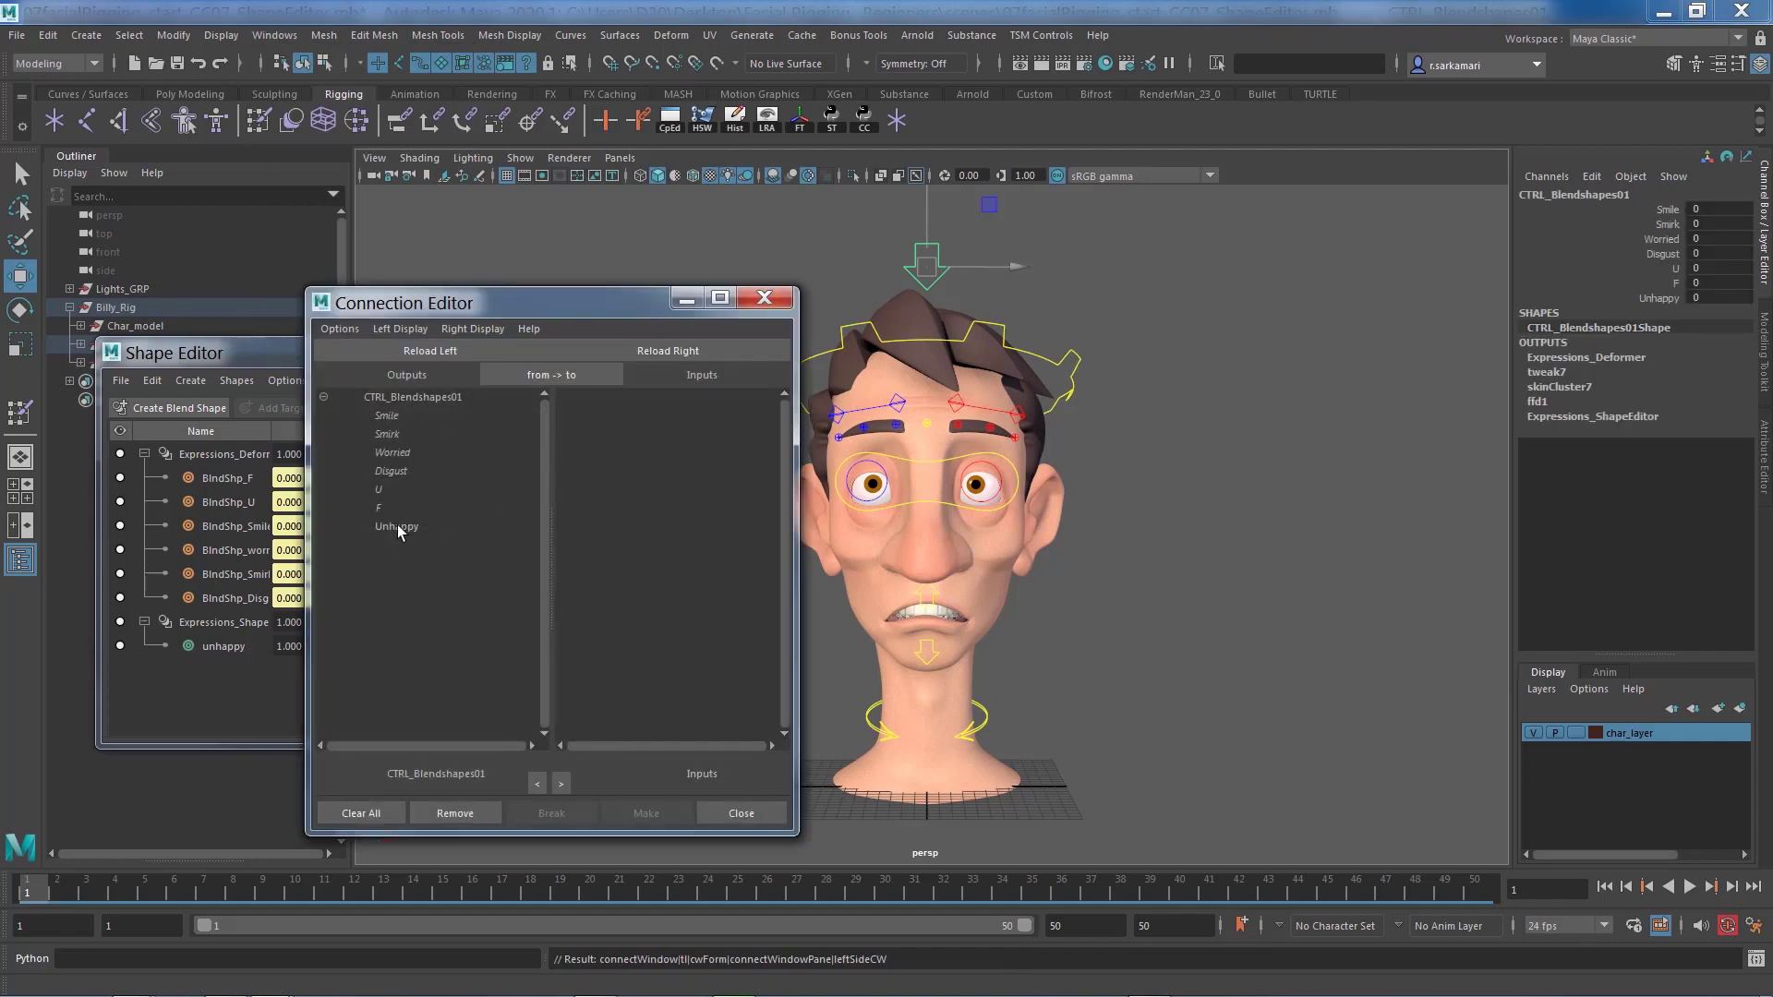
left_click(402, 527)
left_click_drag(552, 312, 426, 291)
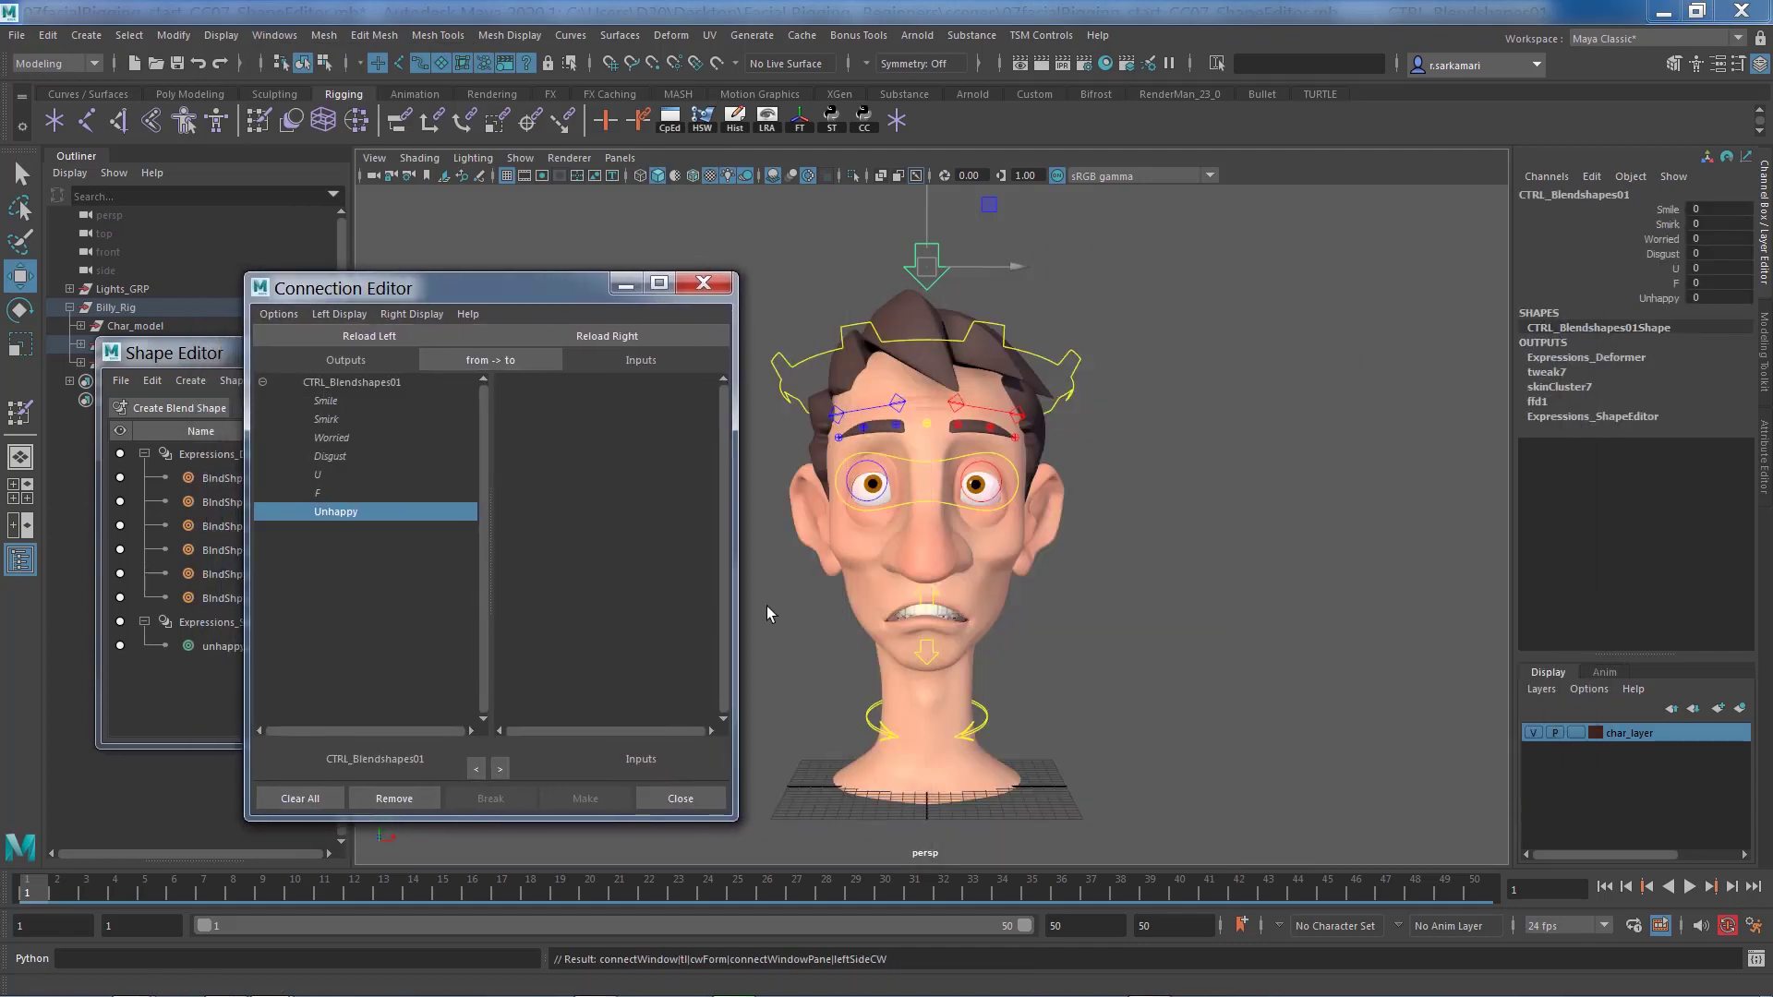
left_click(840, 543)
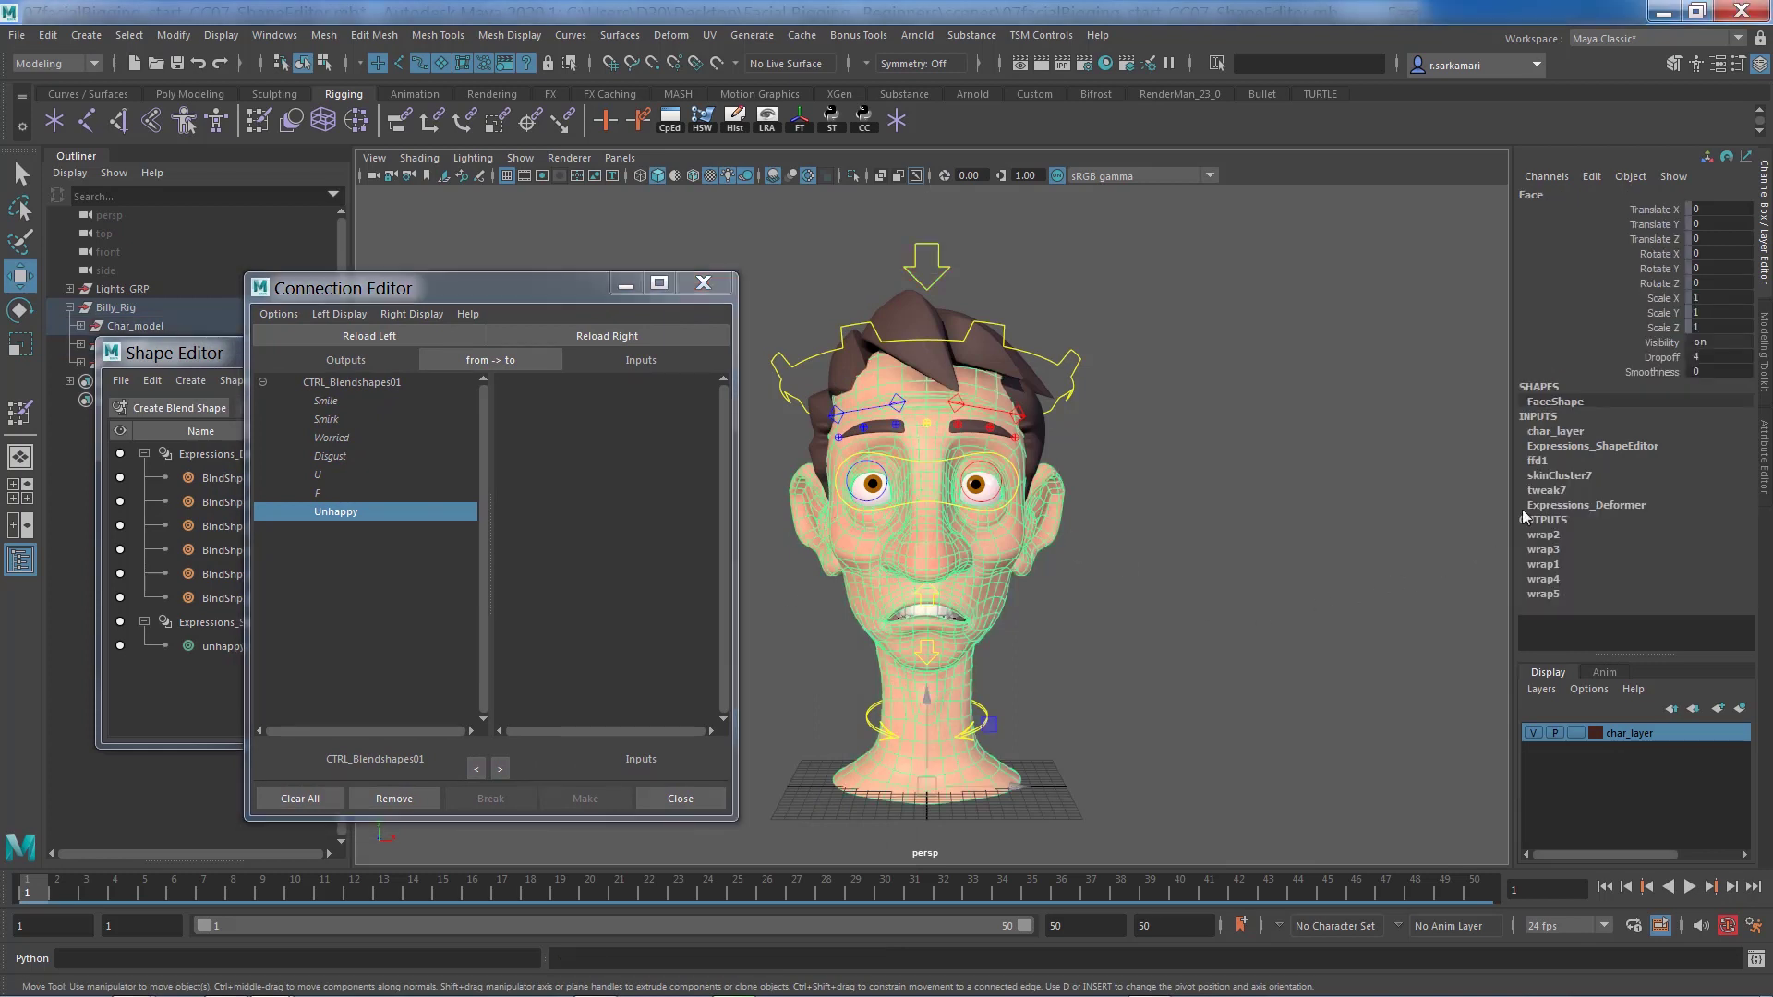
left_click(1544, 446)
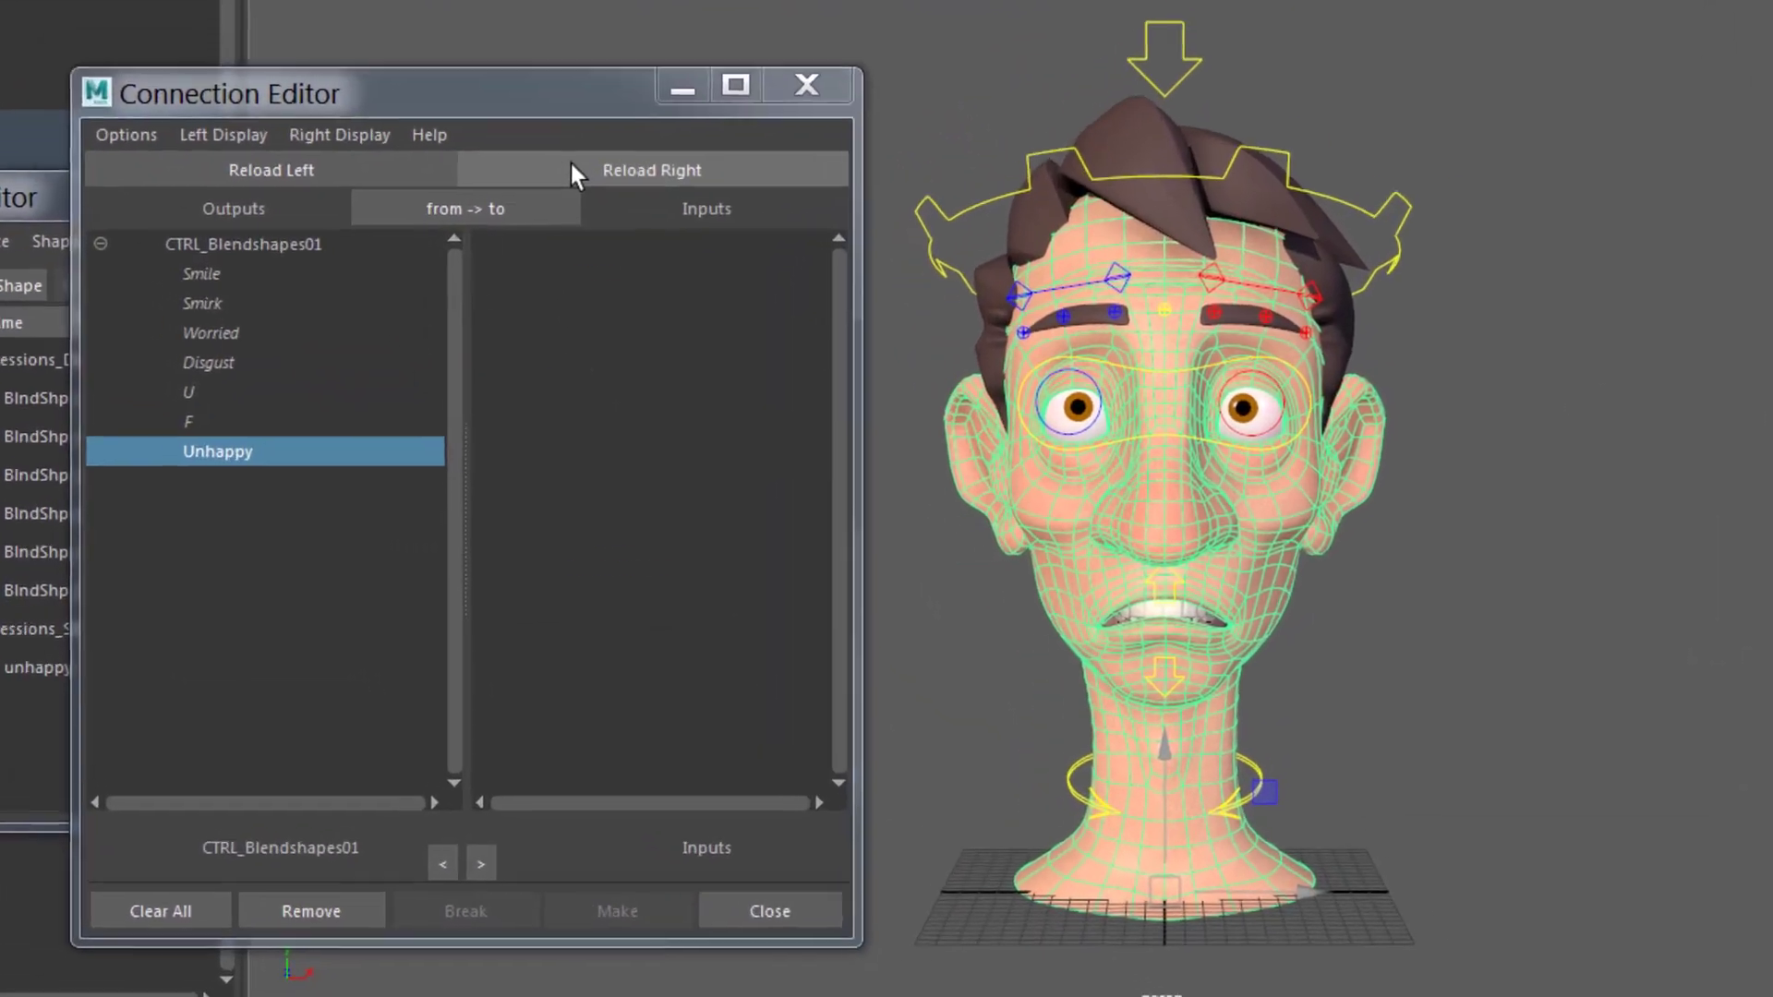
left_click(557, 336)
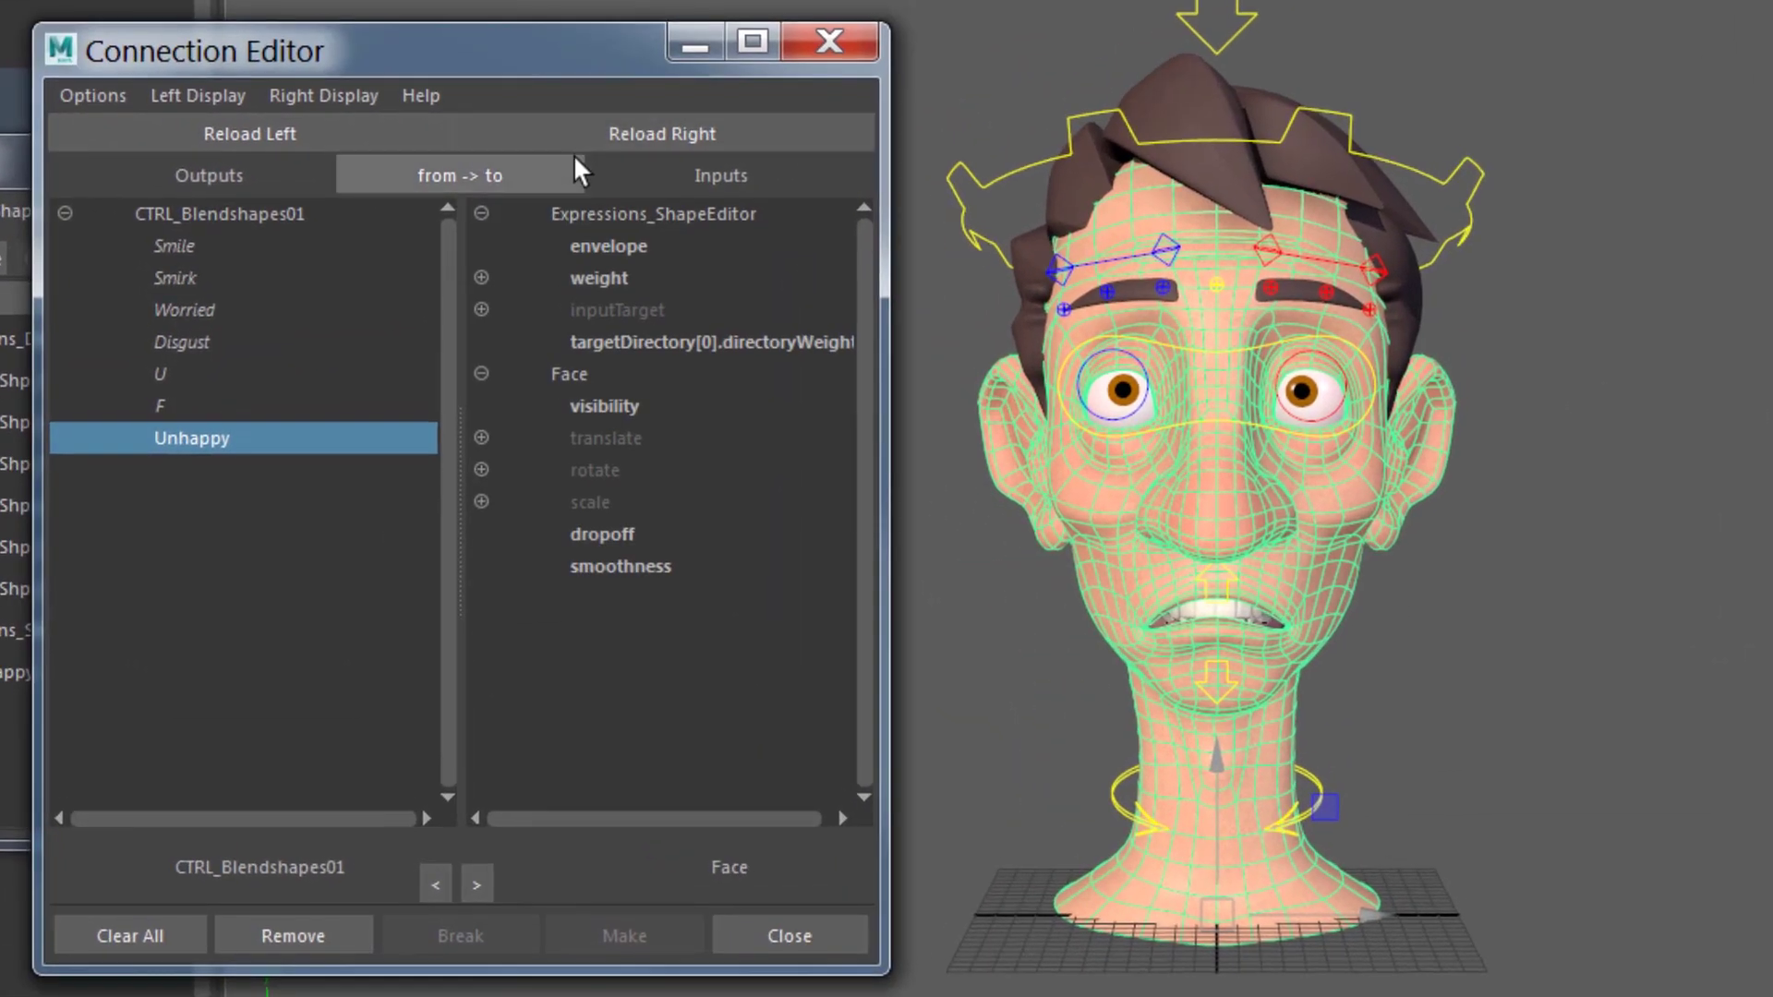
left_click(482, 277)
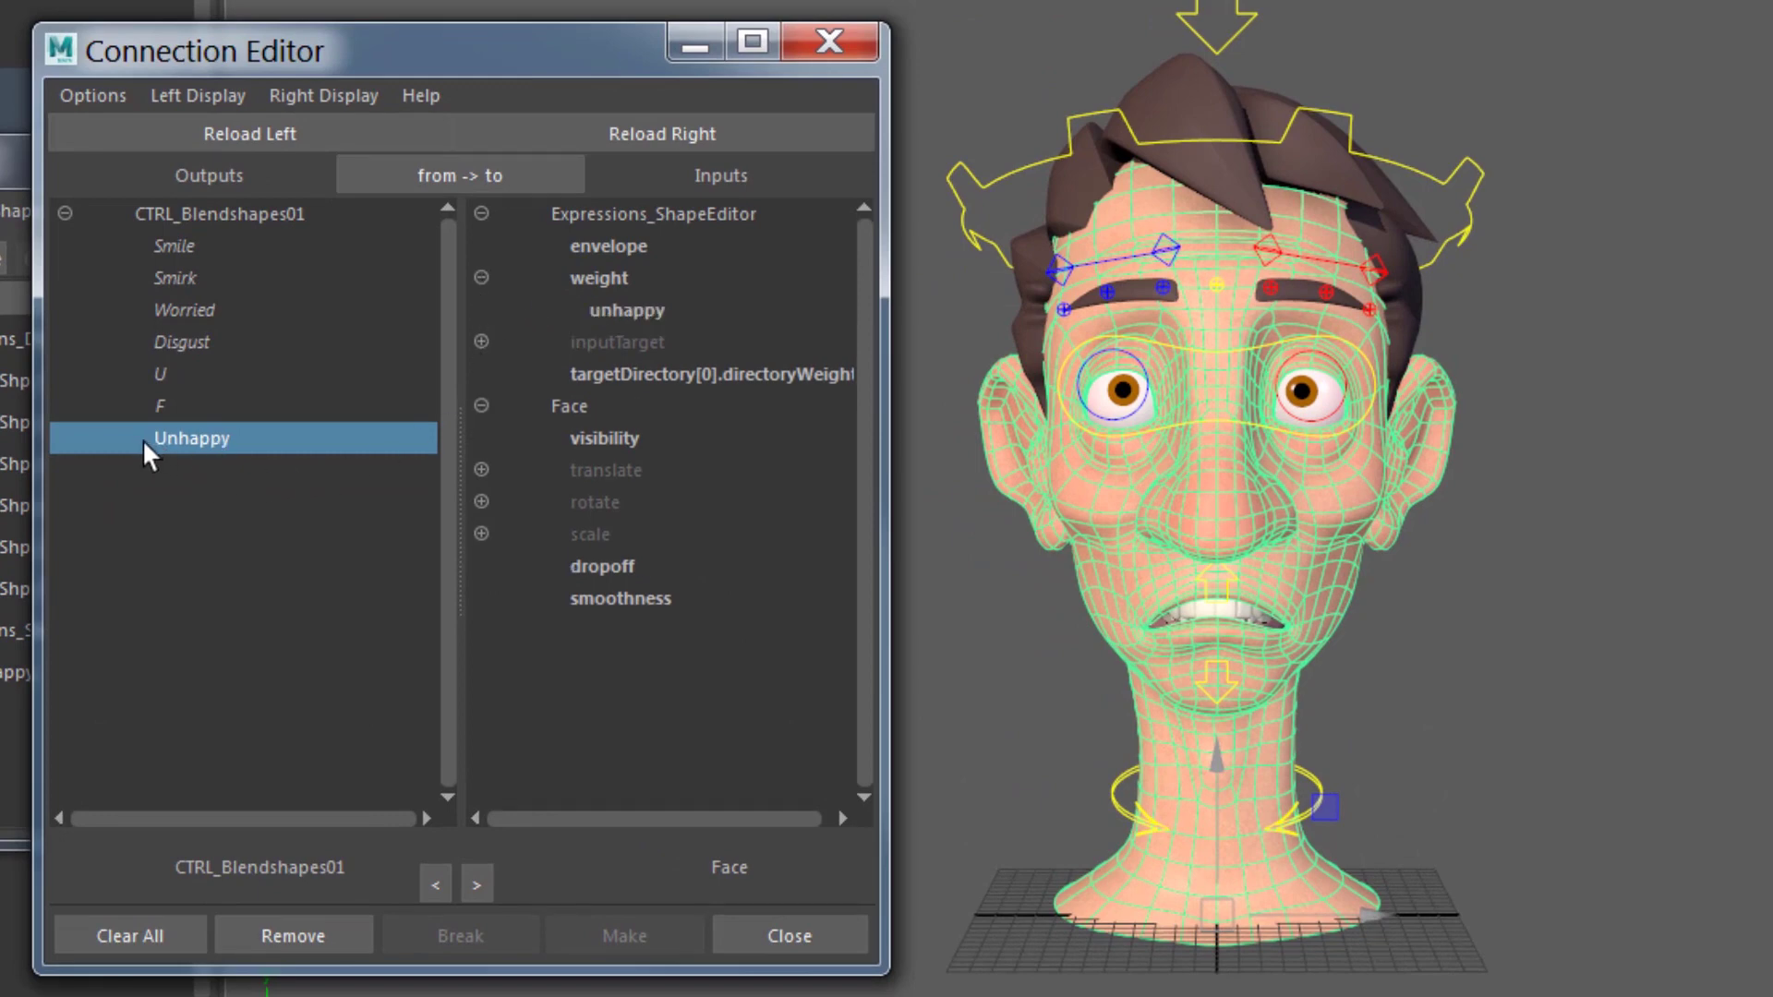
left_click(623, 309)
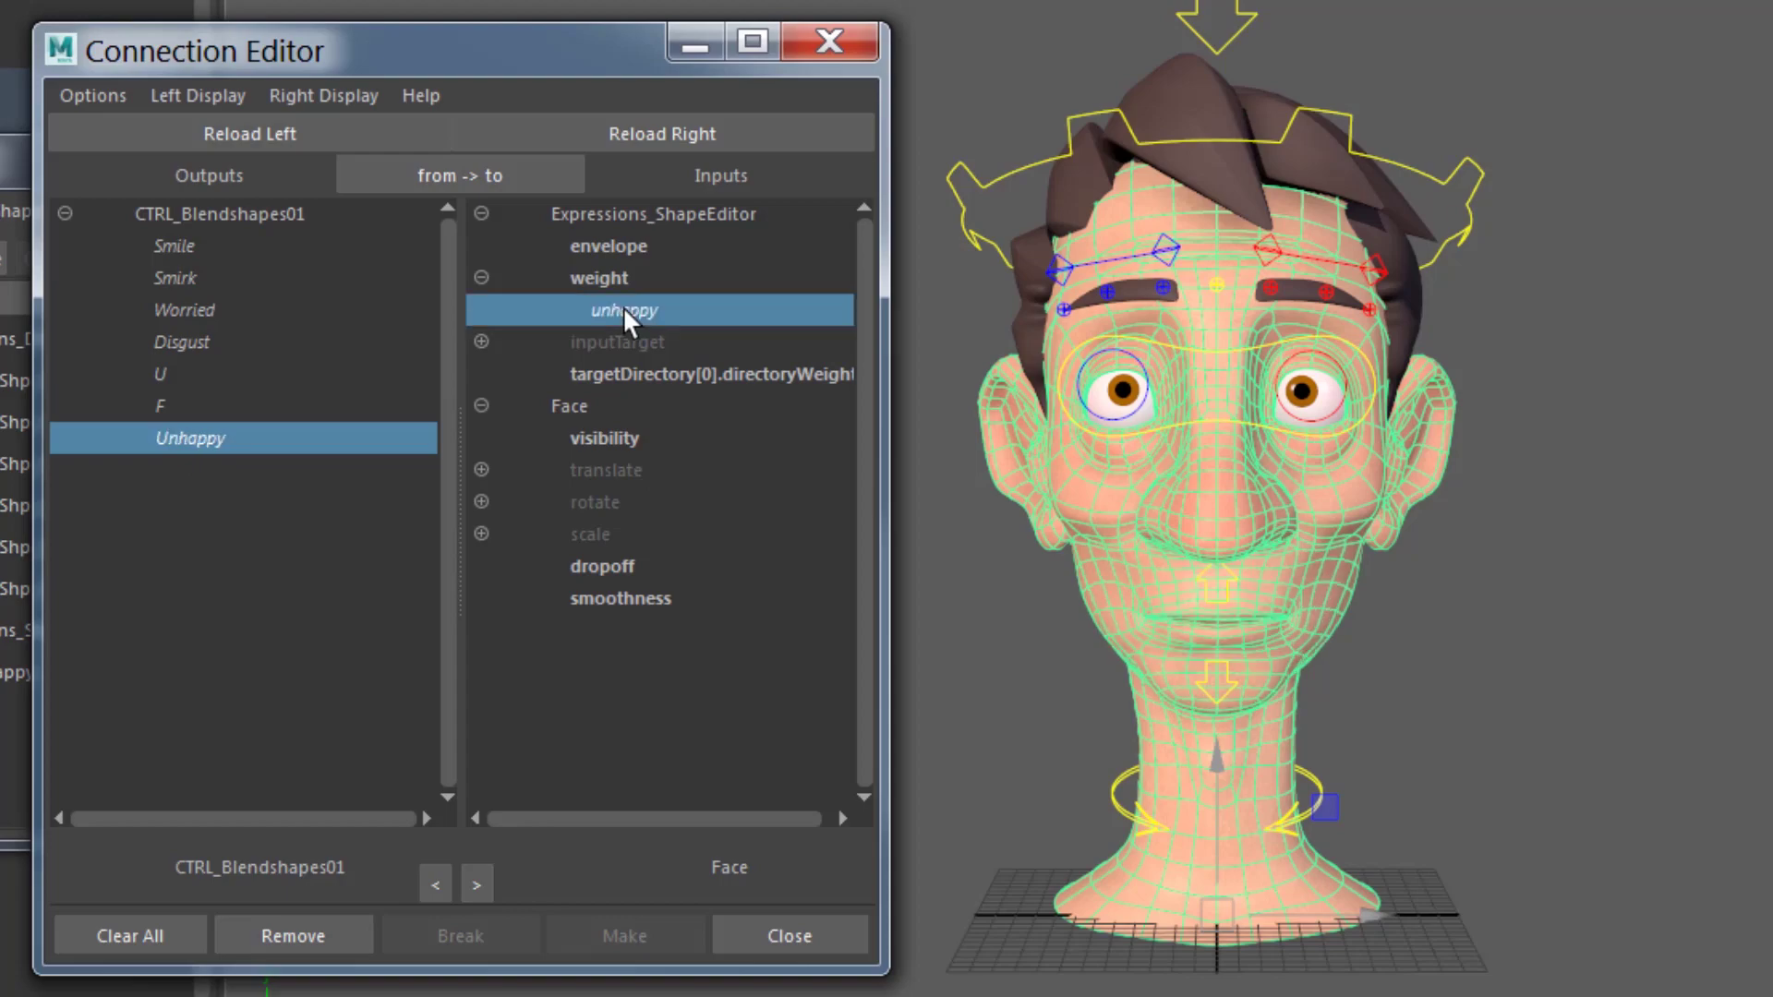
left_click(827, 43)
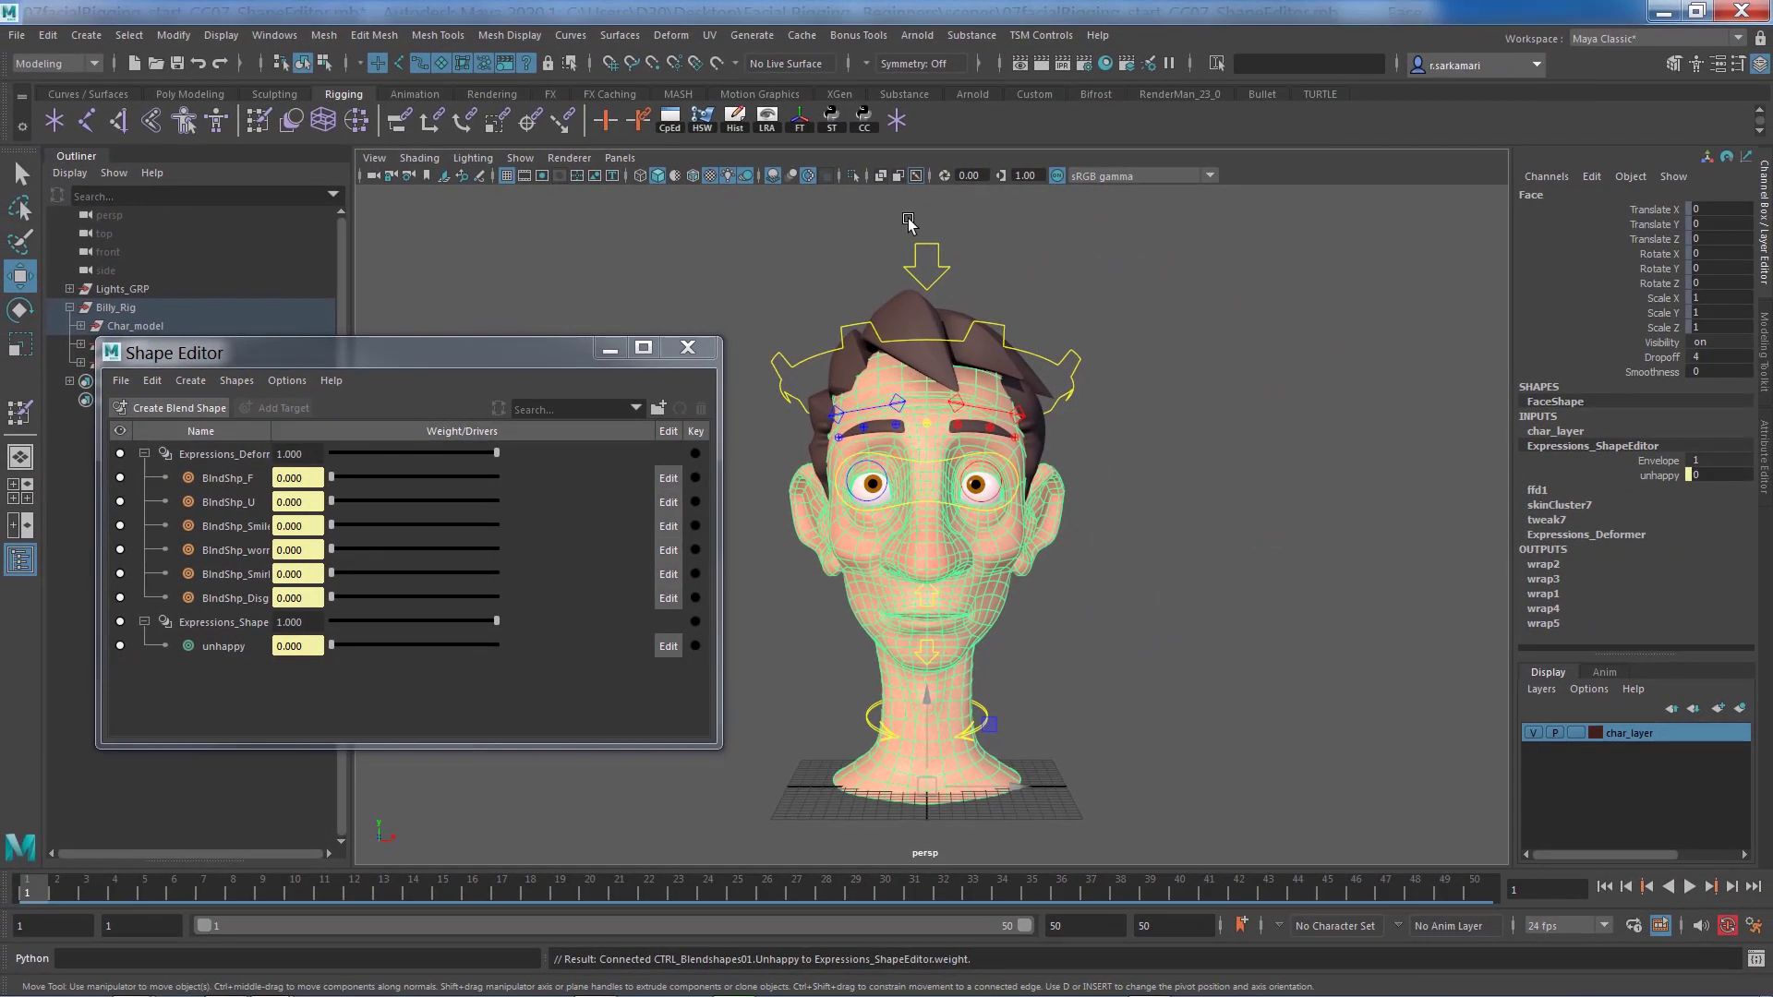
- Raise CTRL_Blendshapes01's Unhappy to 1 to test the frown, then close the Shape Editor
left_click(929, 269)
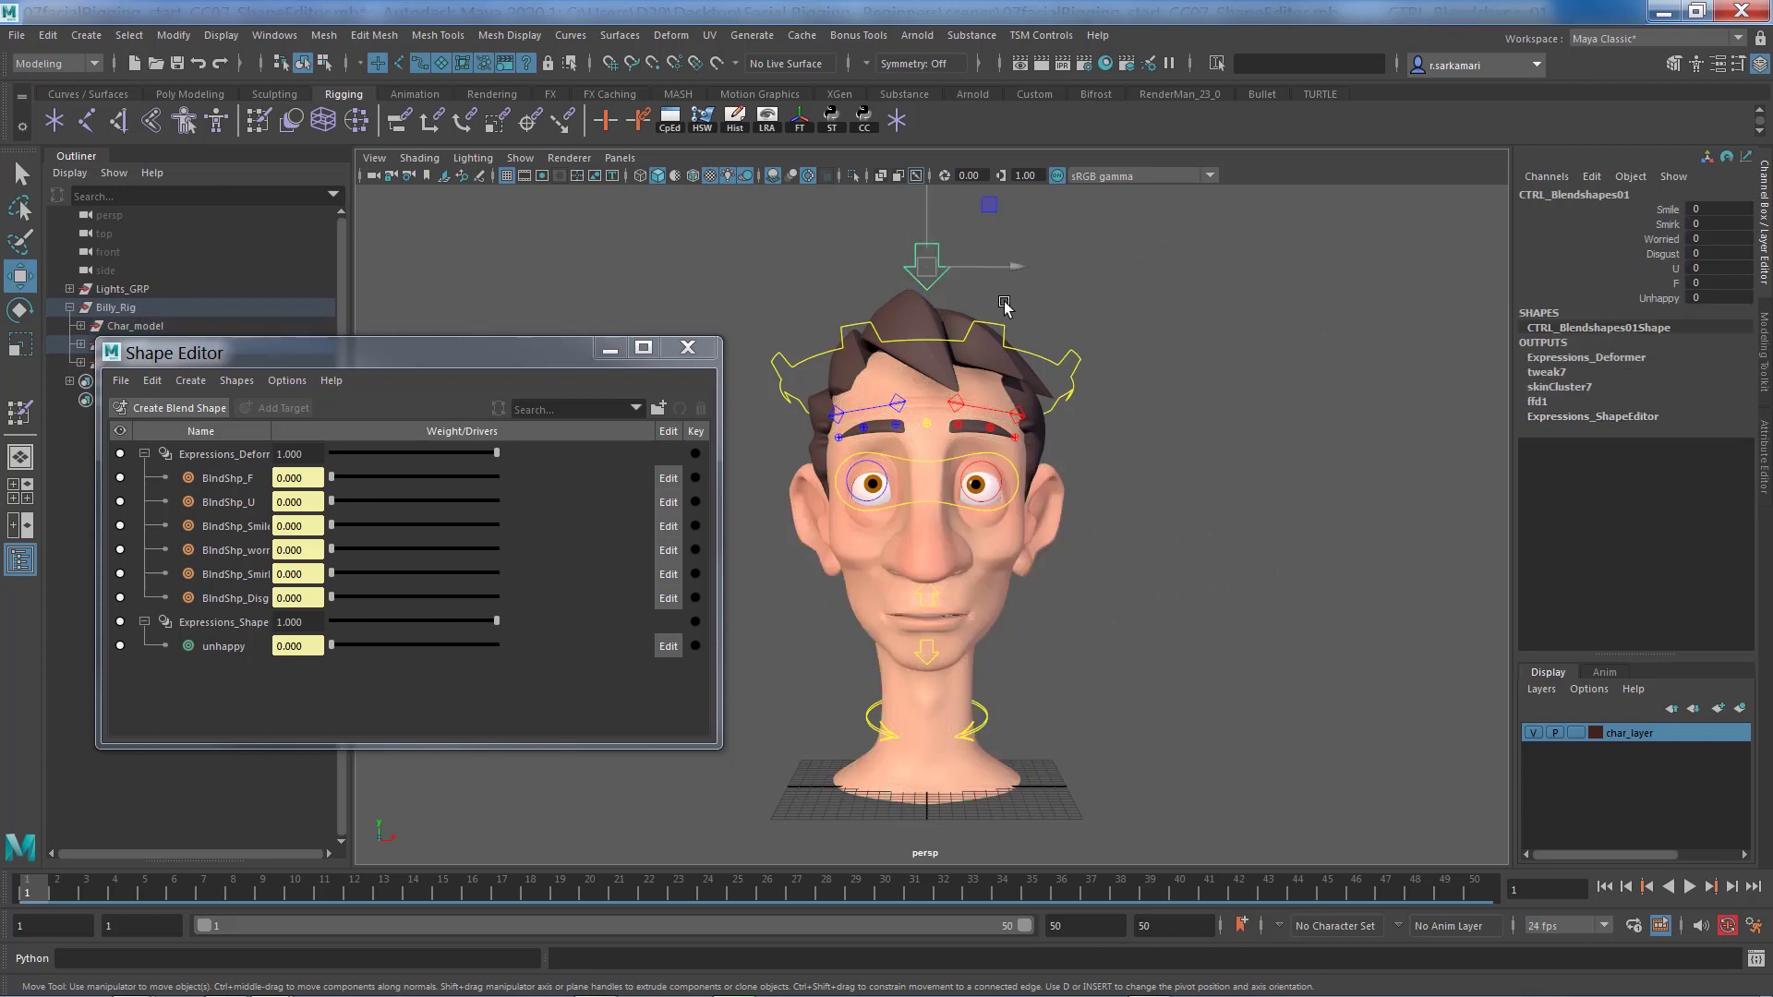
left_click(1667, 298)
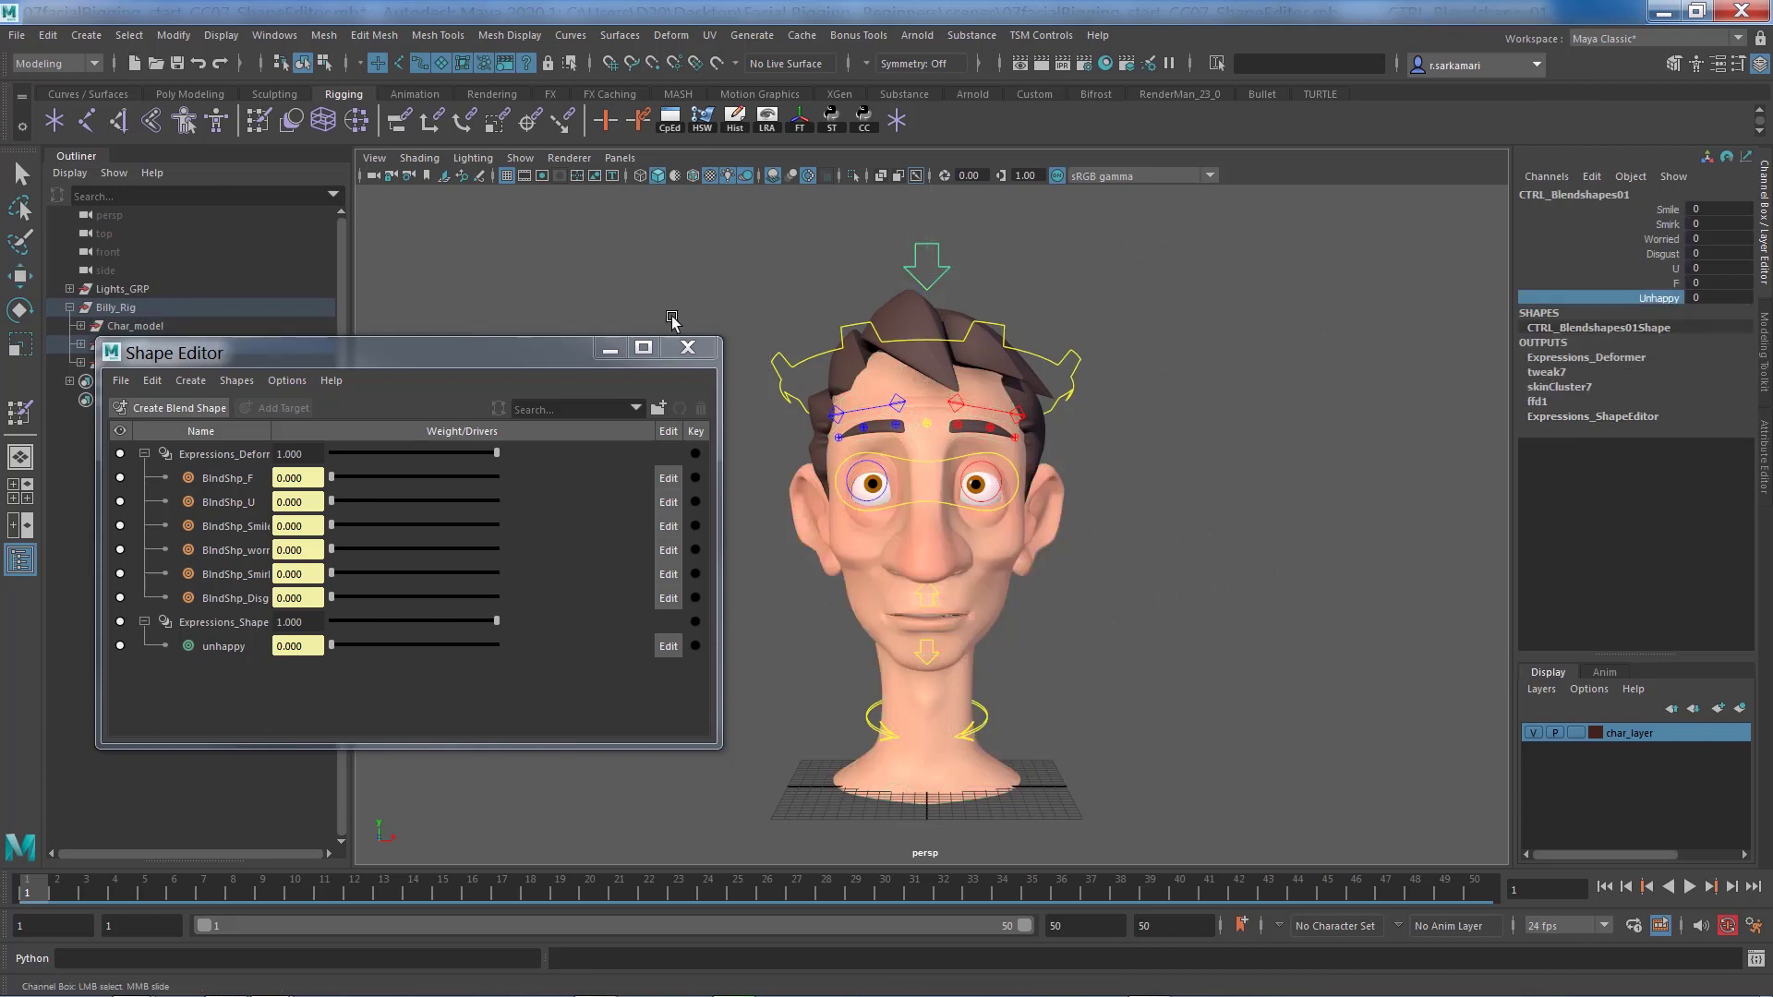
middle_click_drag(547, 286, 677, 281)
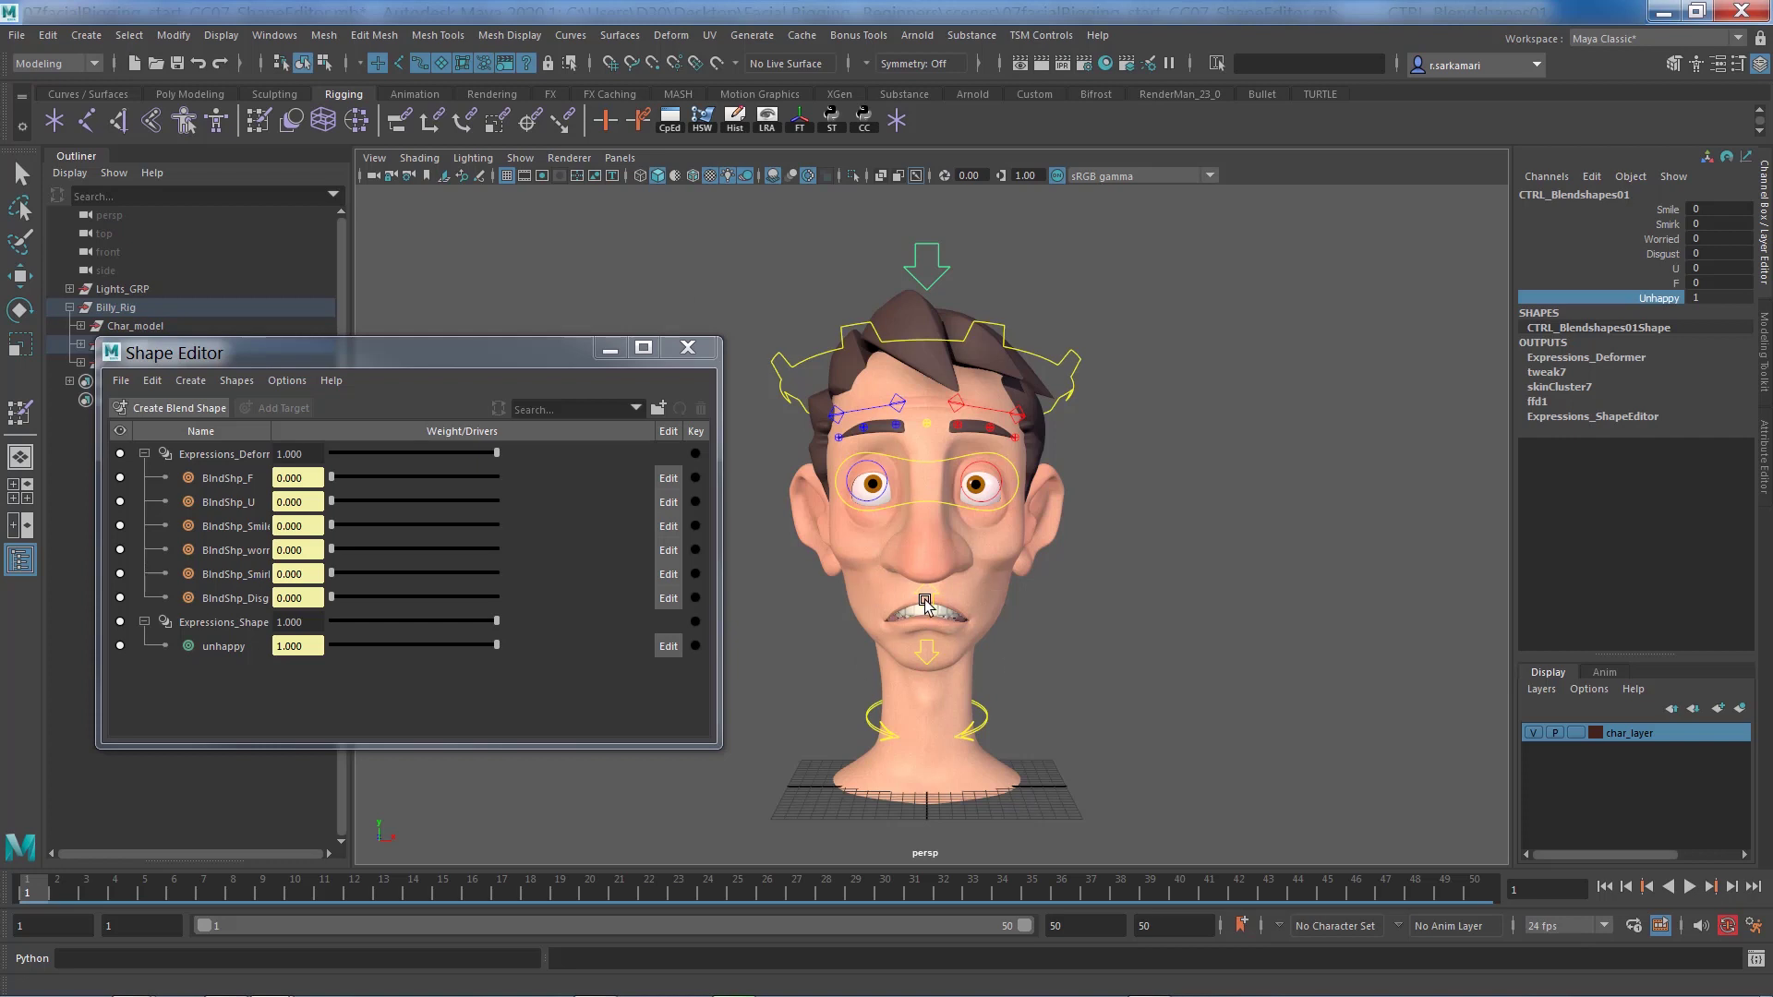
left_click(701, 347)
left_click(1715, 295)
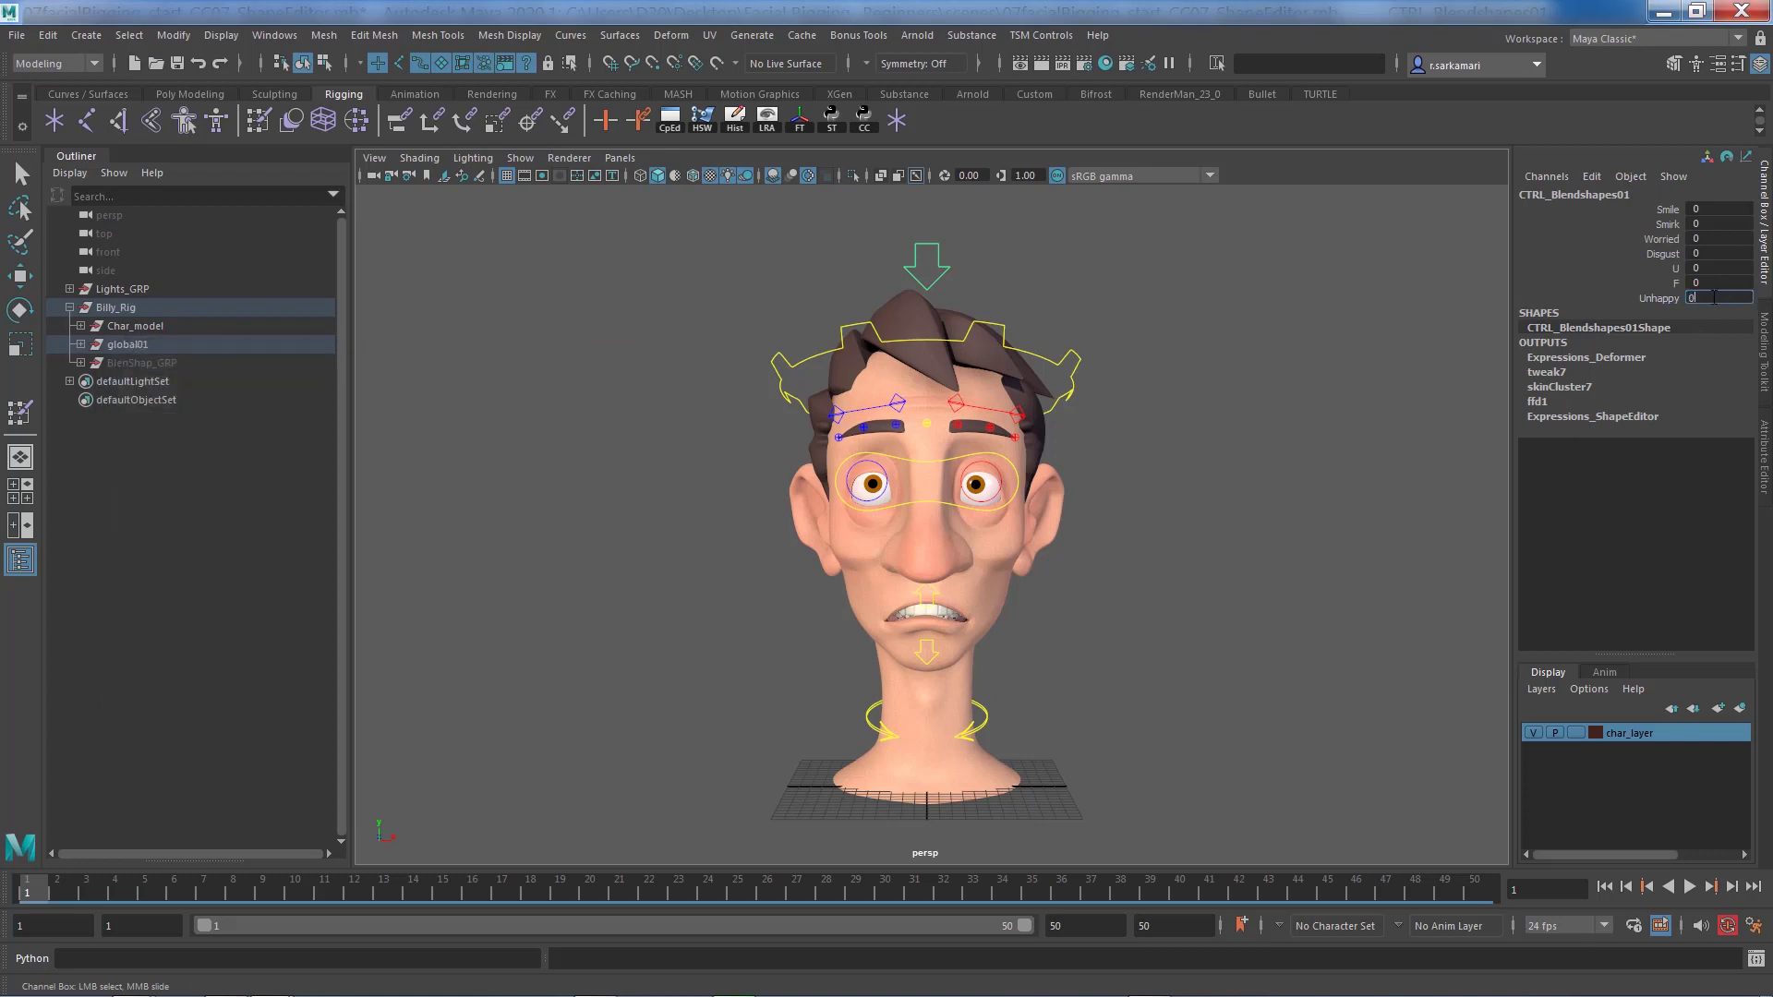
- Enter 0 for CTRL_Blendshapes01's Unhappy value, restoring the neutral face
type("0")
key("Return")
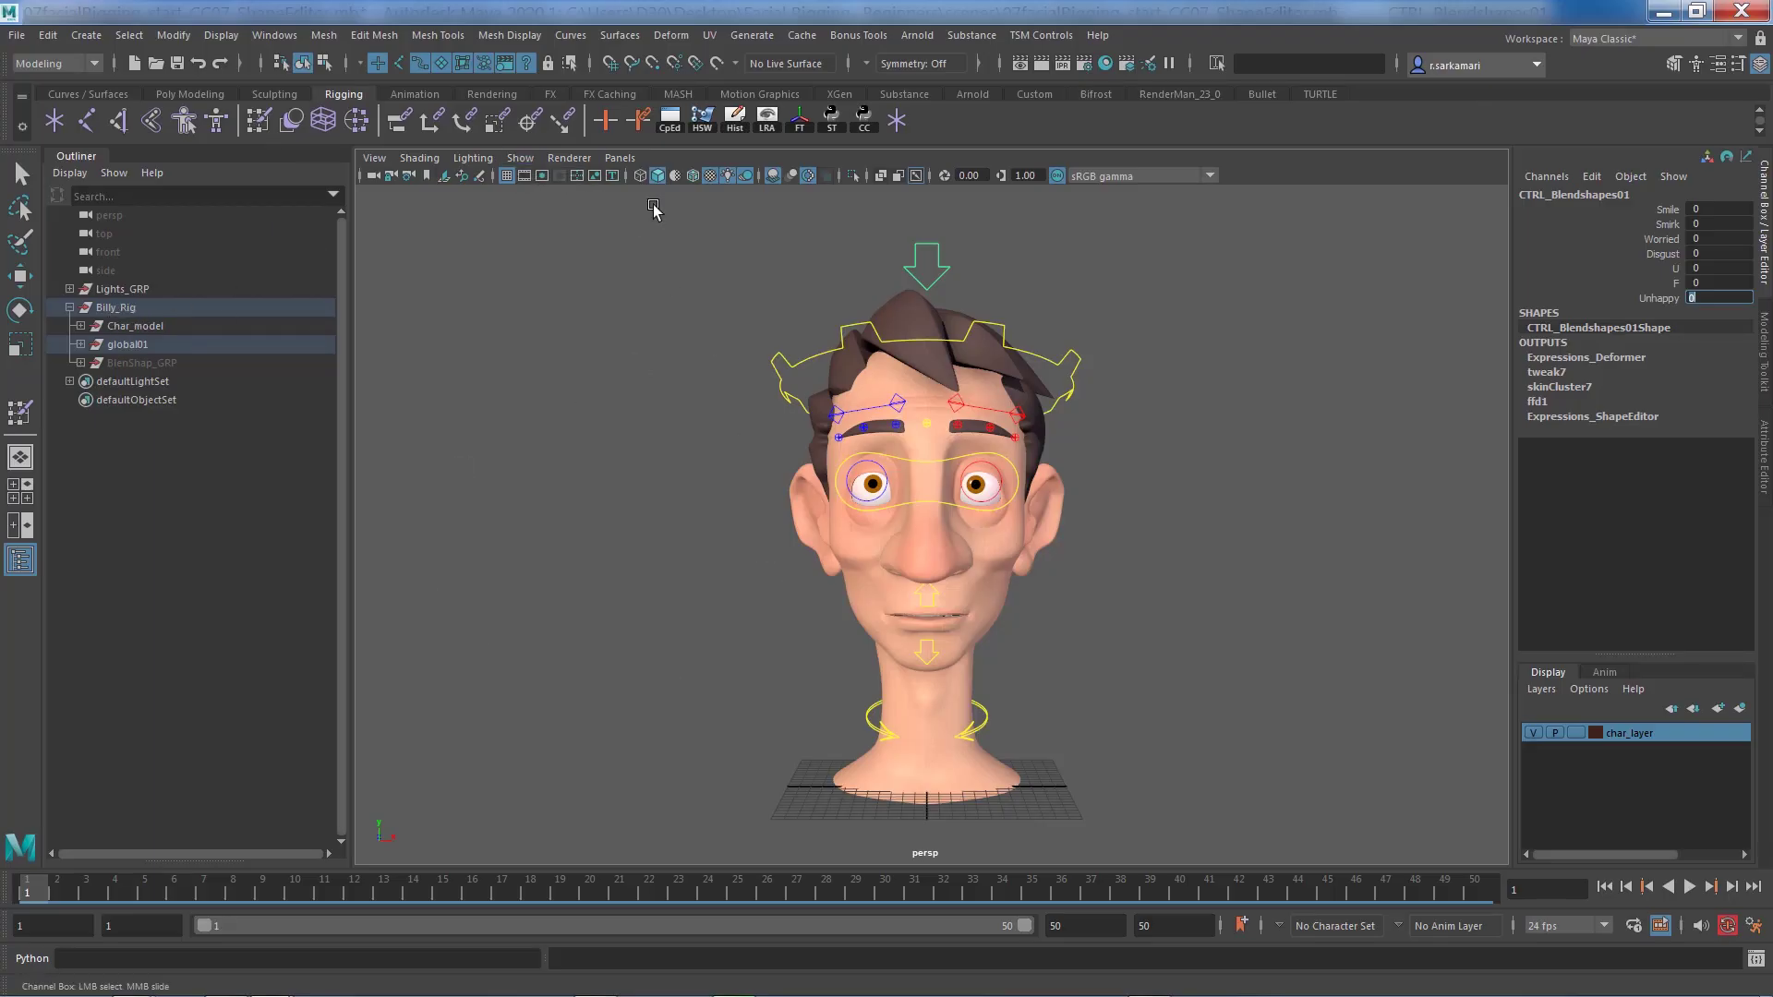
- Show joints in the viewport and set char_layer's display to Reference
left_click(520, 158)
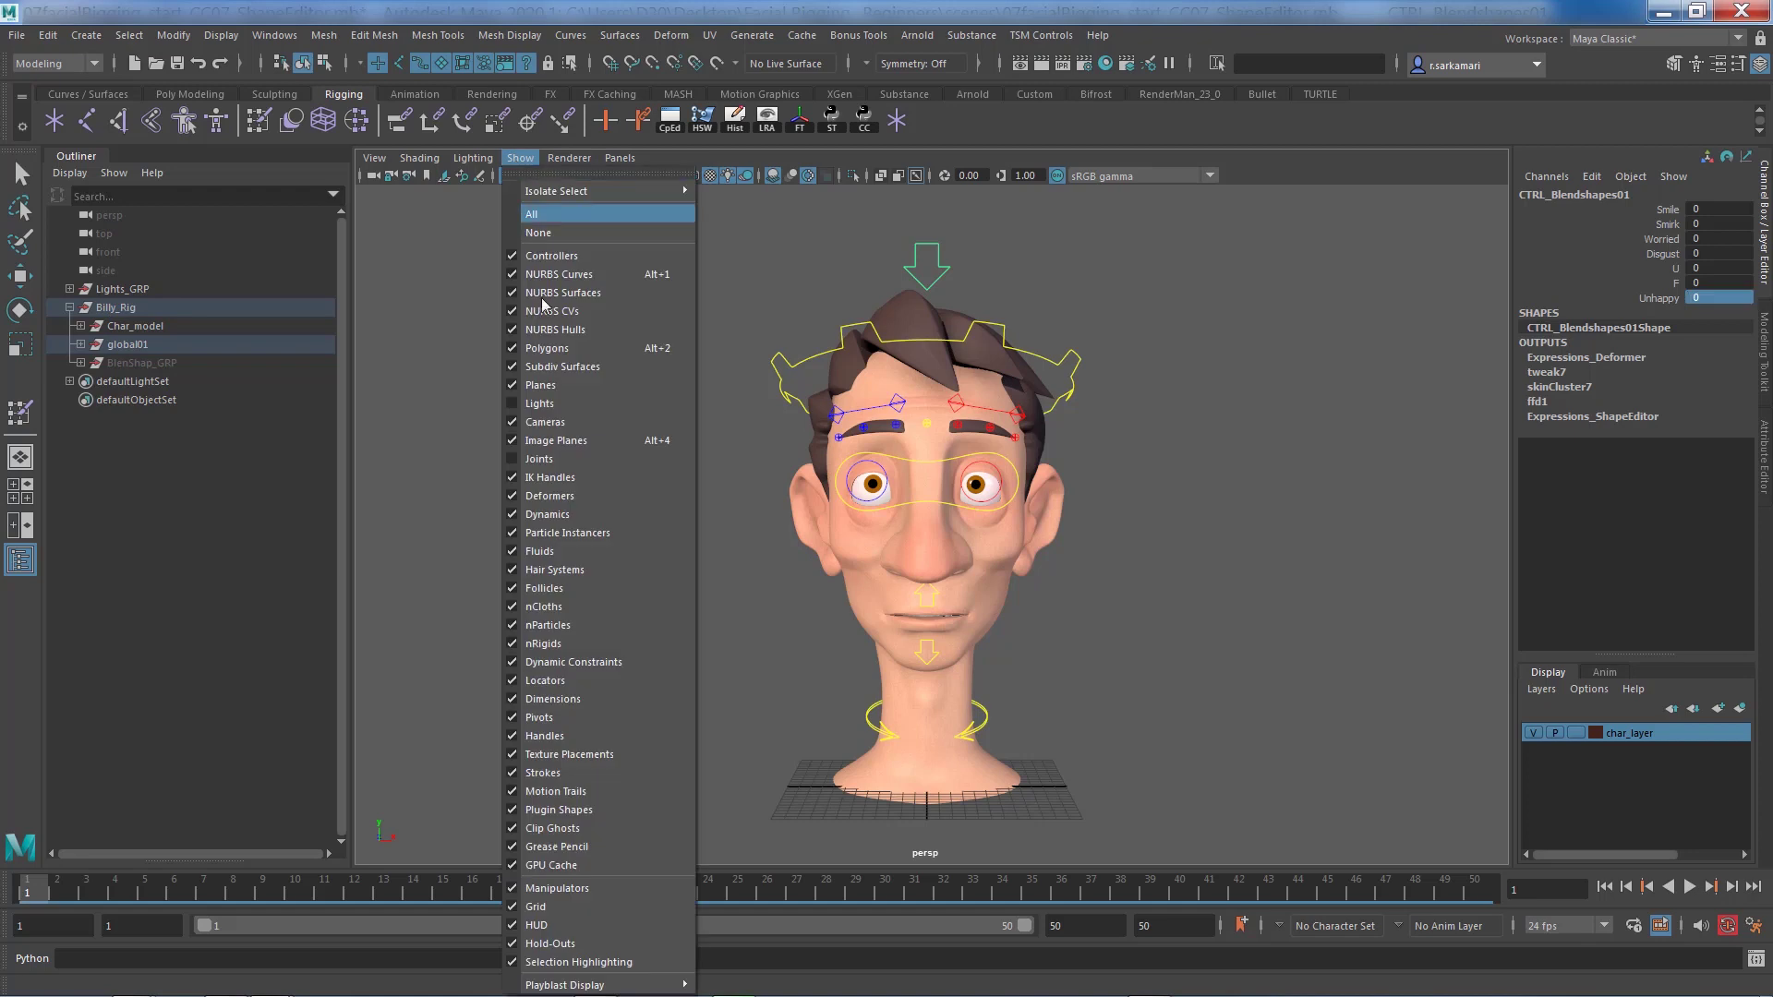
left_click(552, 460)
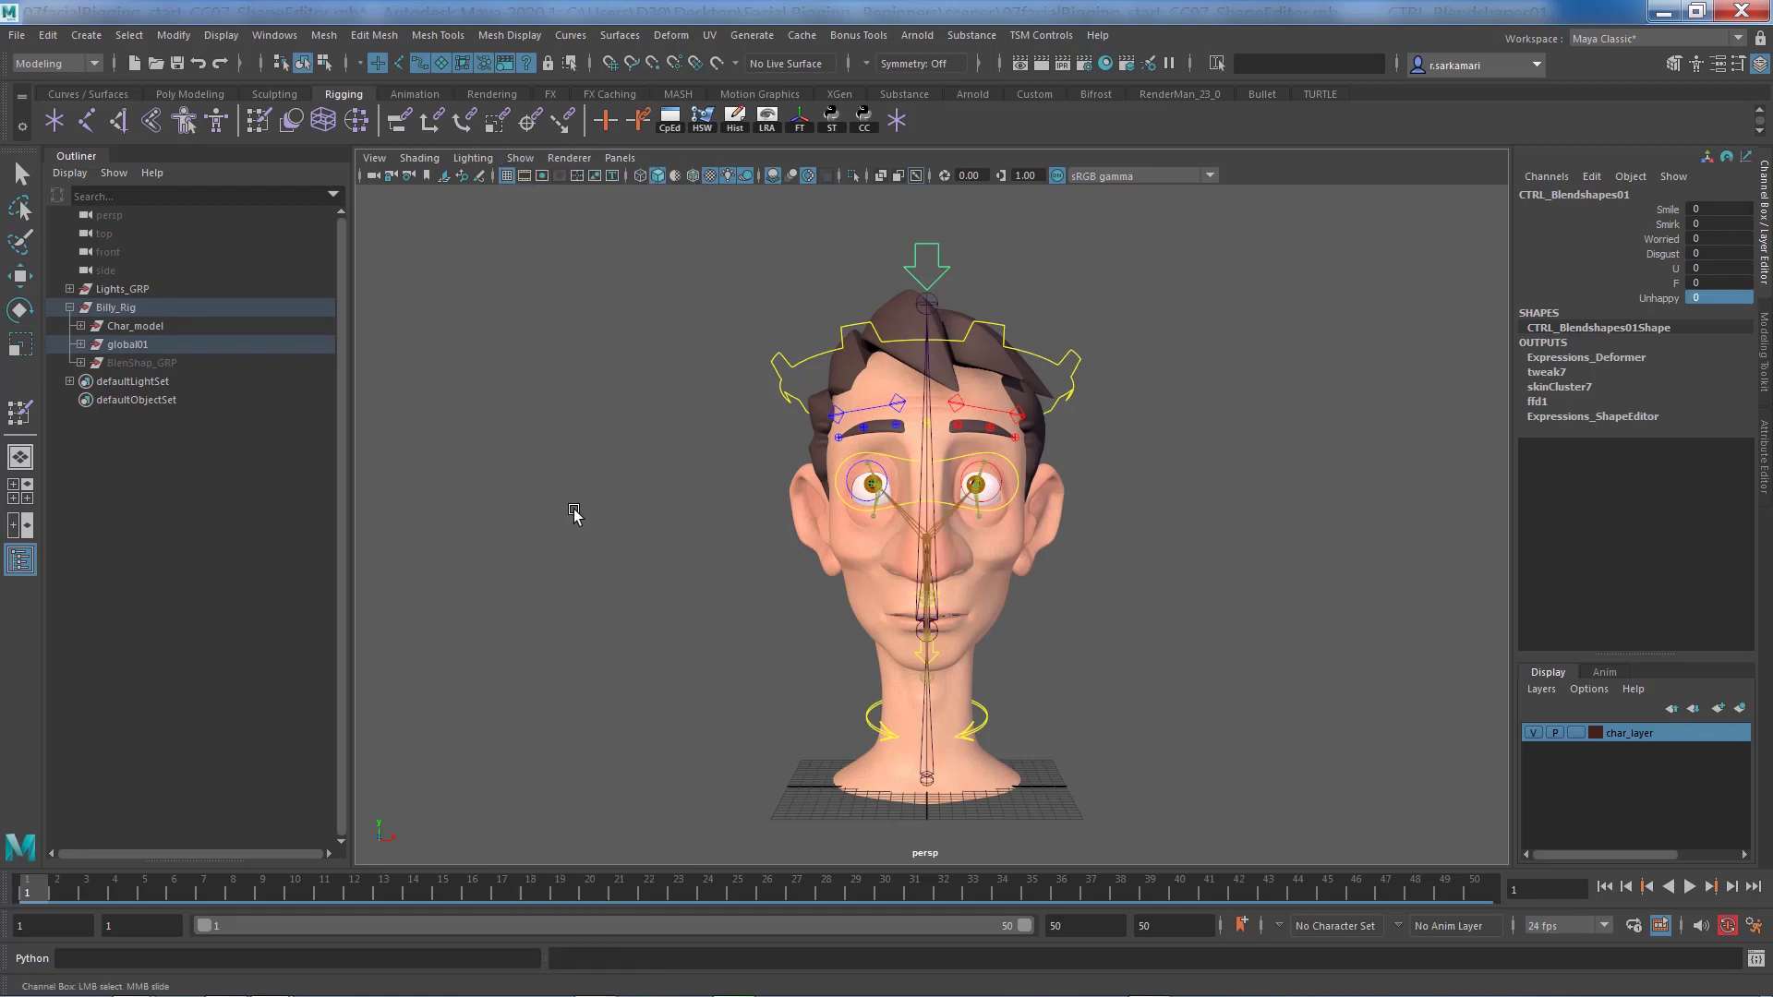
left_click(80, 326)
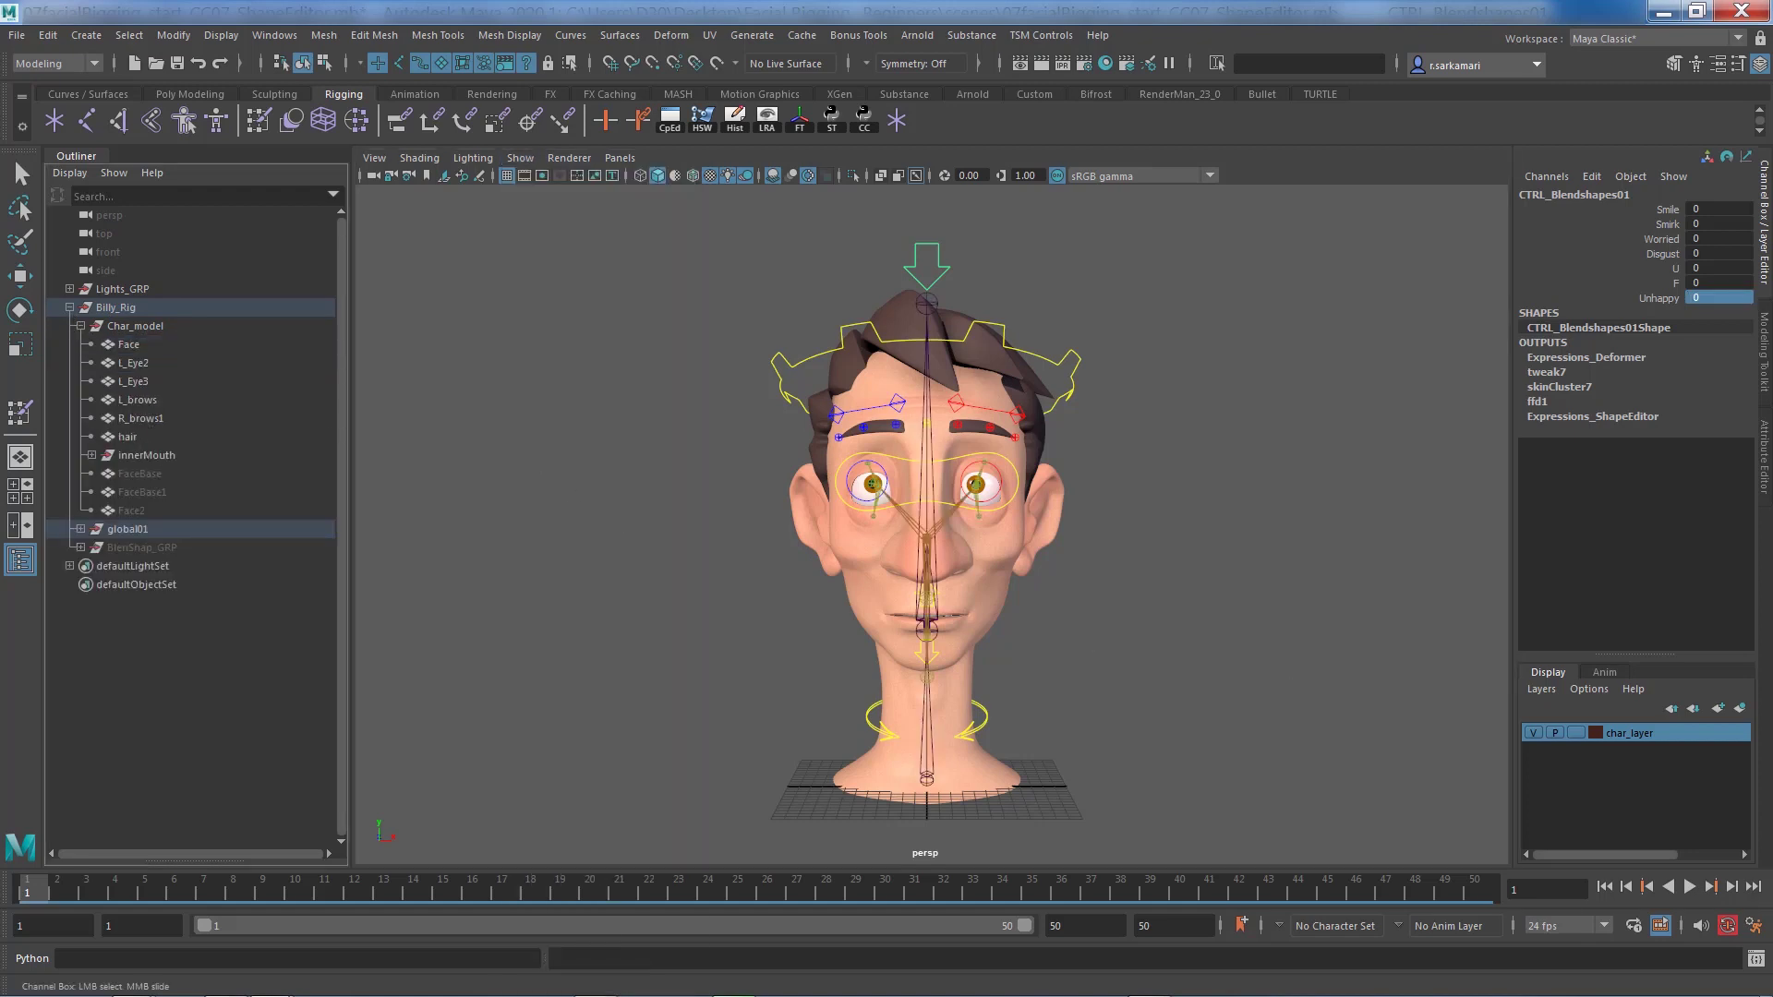
left_click(1575, 733)
left_click(1575, 734)
- Hide the skeleton by setting skeleton01's Visibility to 0
left_click(1025, 565)
key("w")
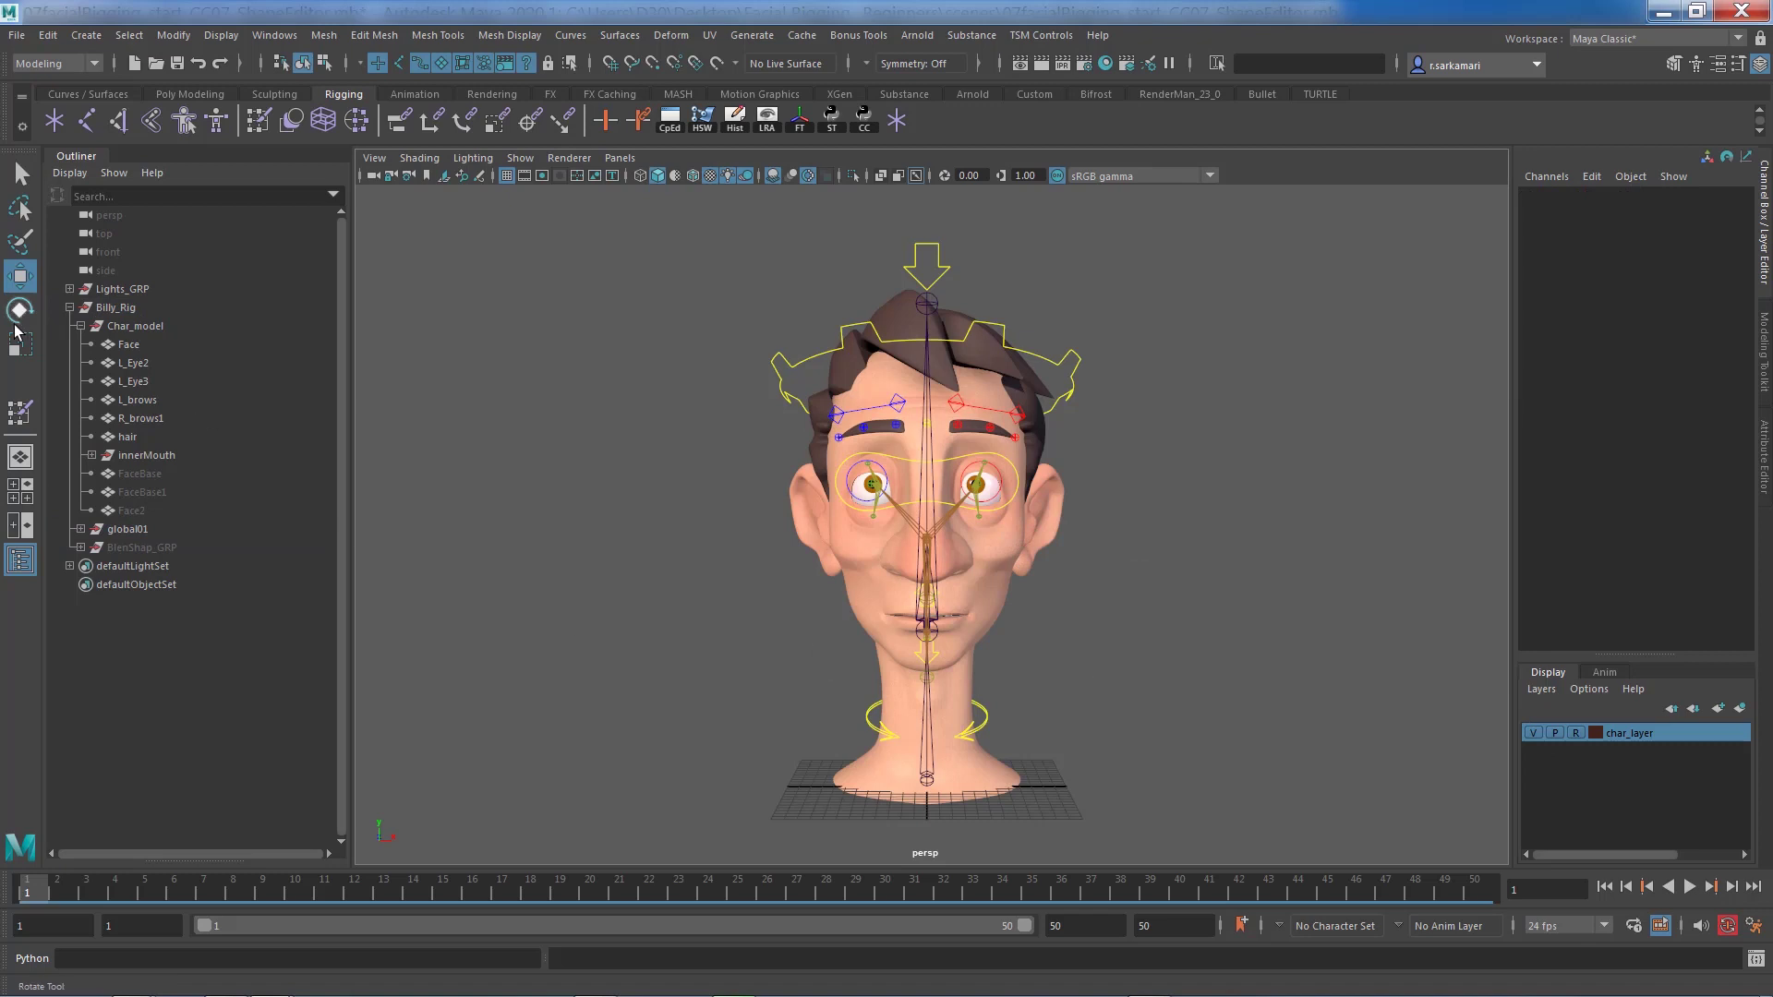
left_click(70, 307)
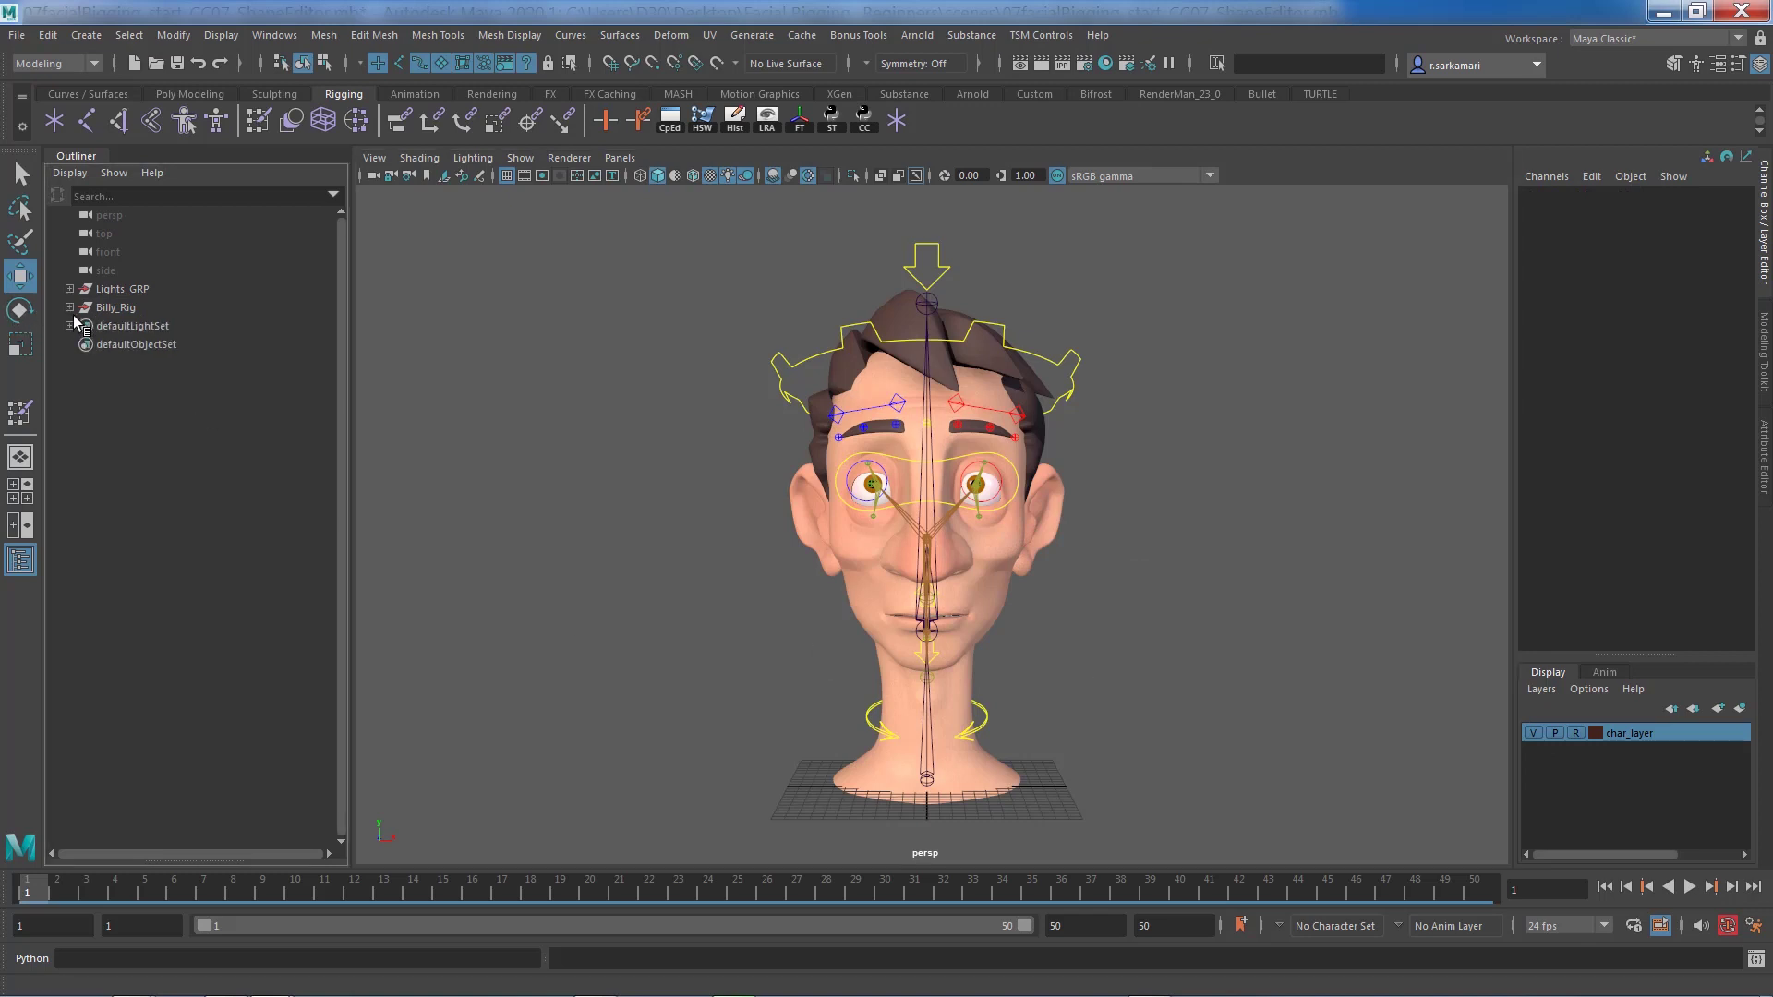
left_click(69, 308)
left_click(82, 345)
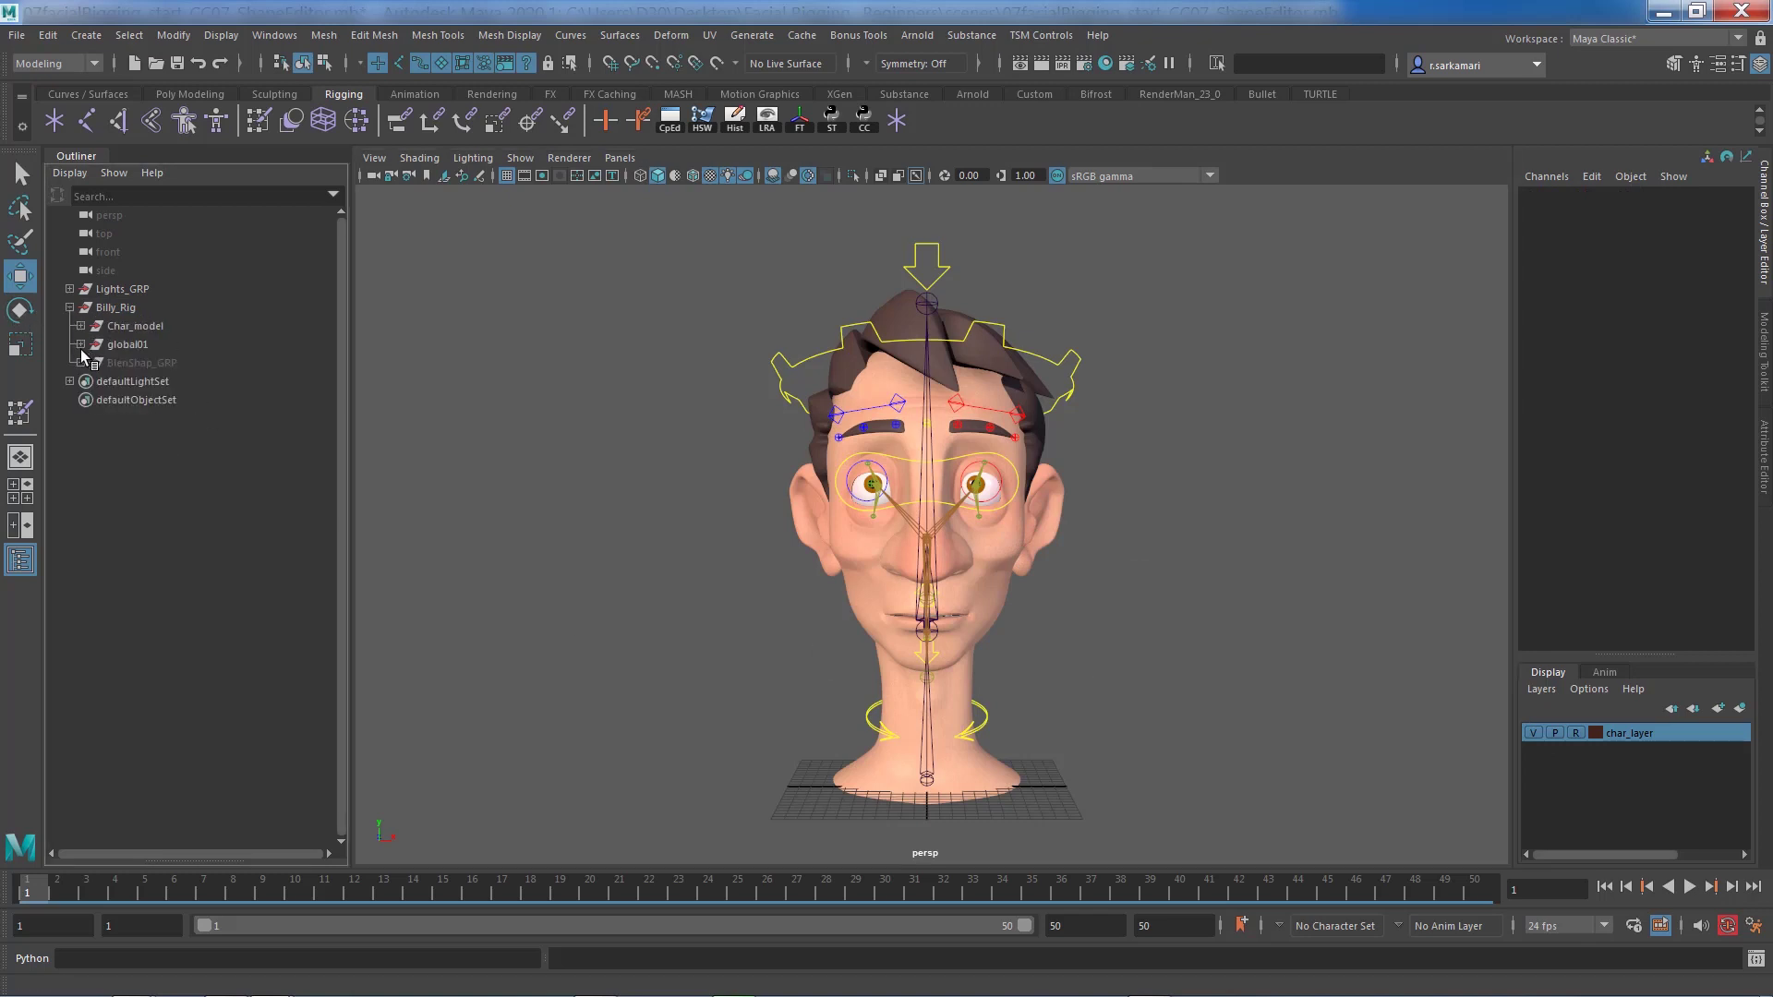
left_click(82, 345)
left_click(141, 363)
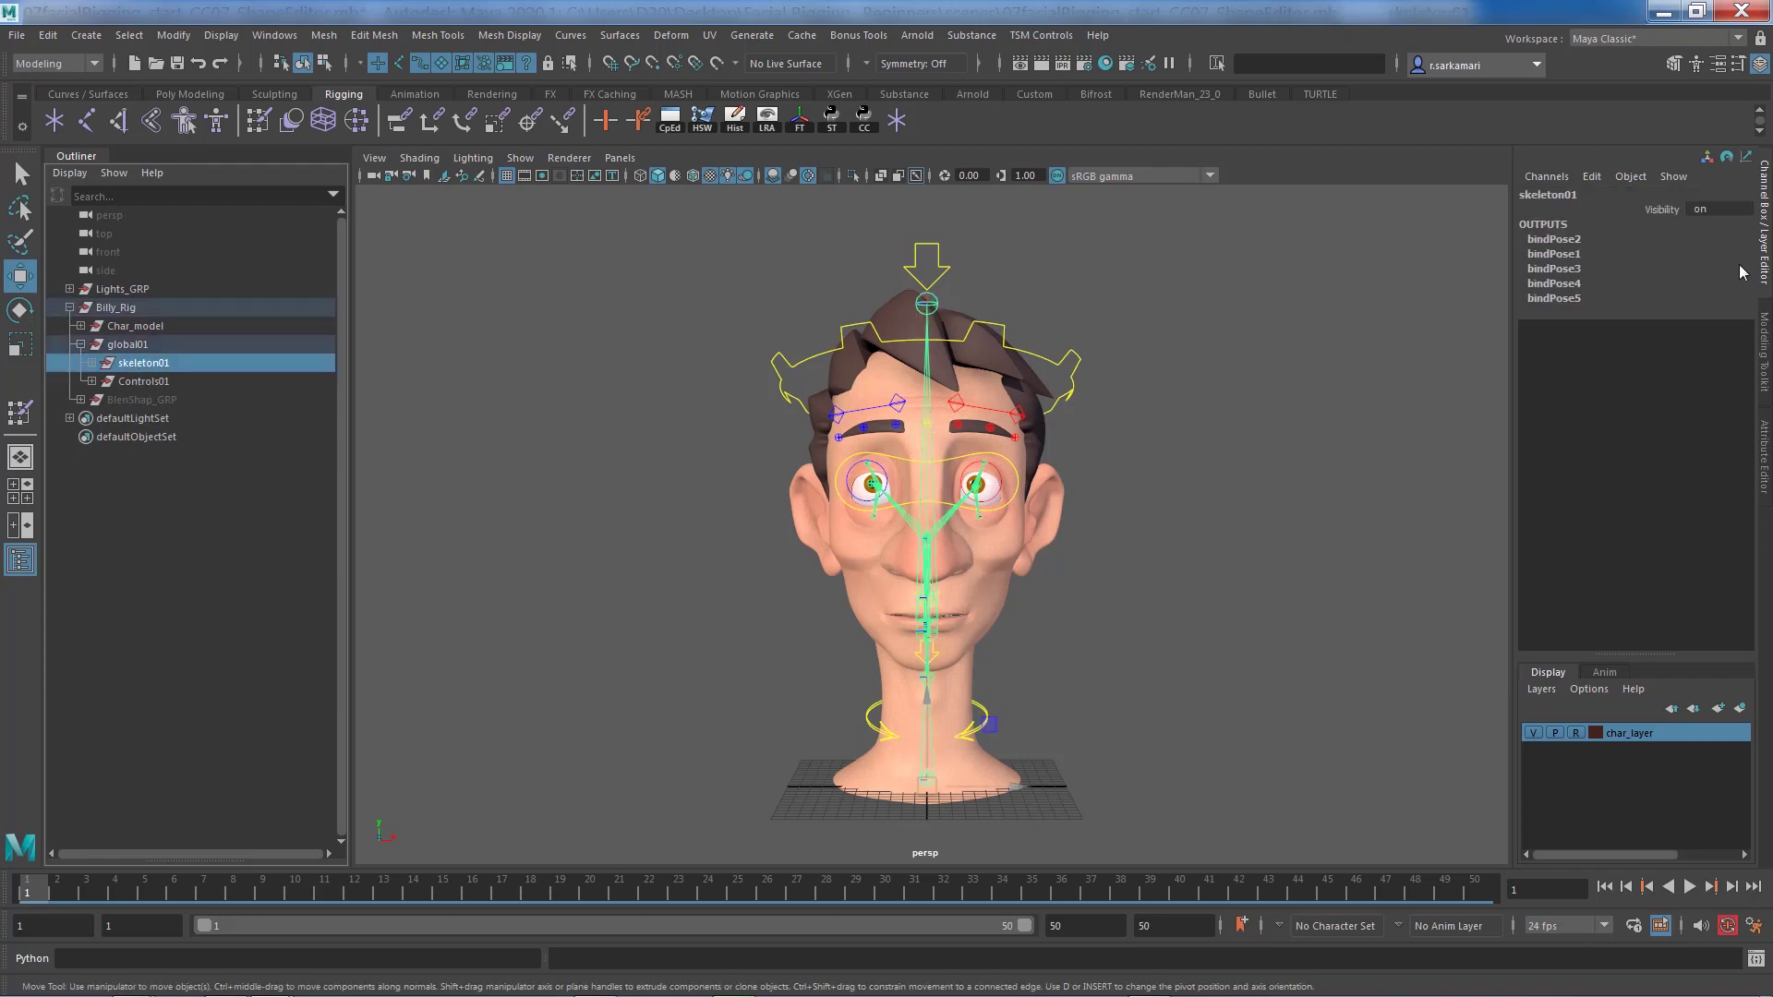
left_click(1718, 211)
type("0")
key("Return")
left_click(745, 667)
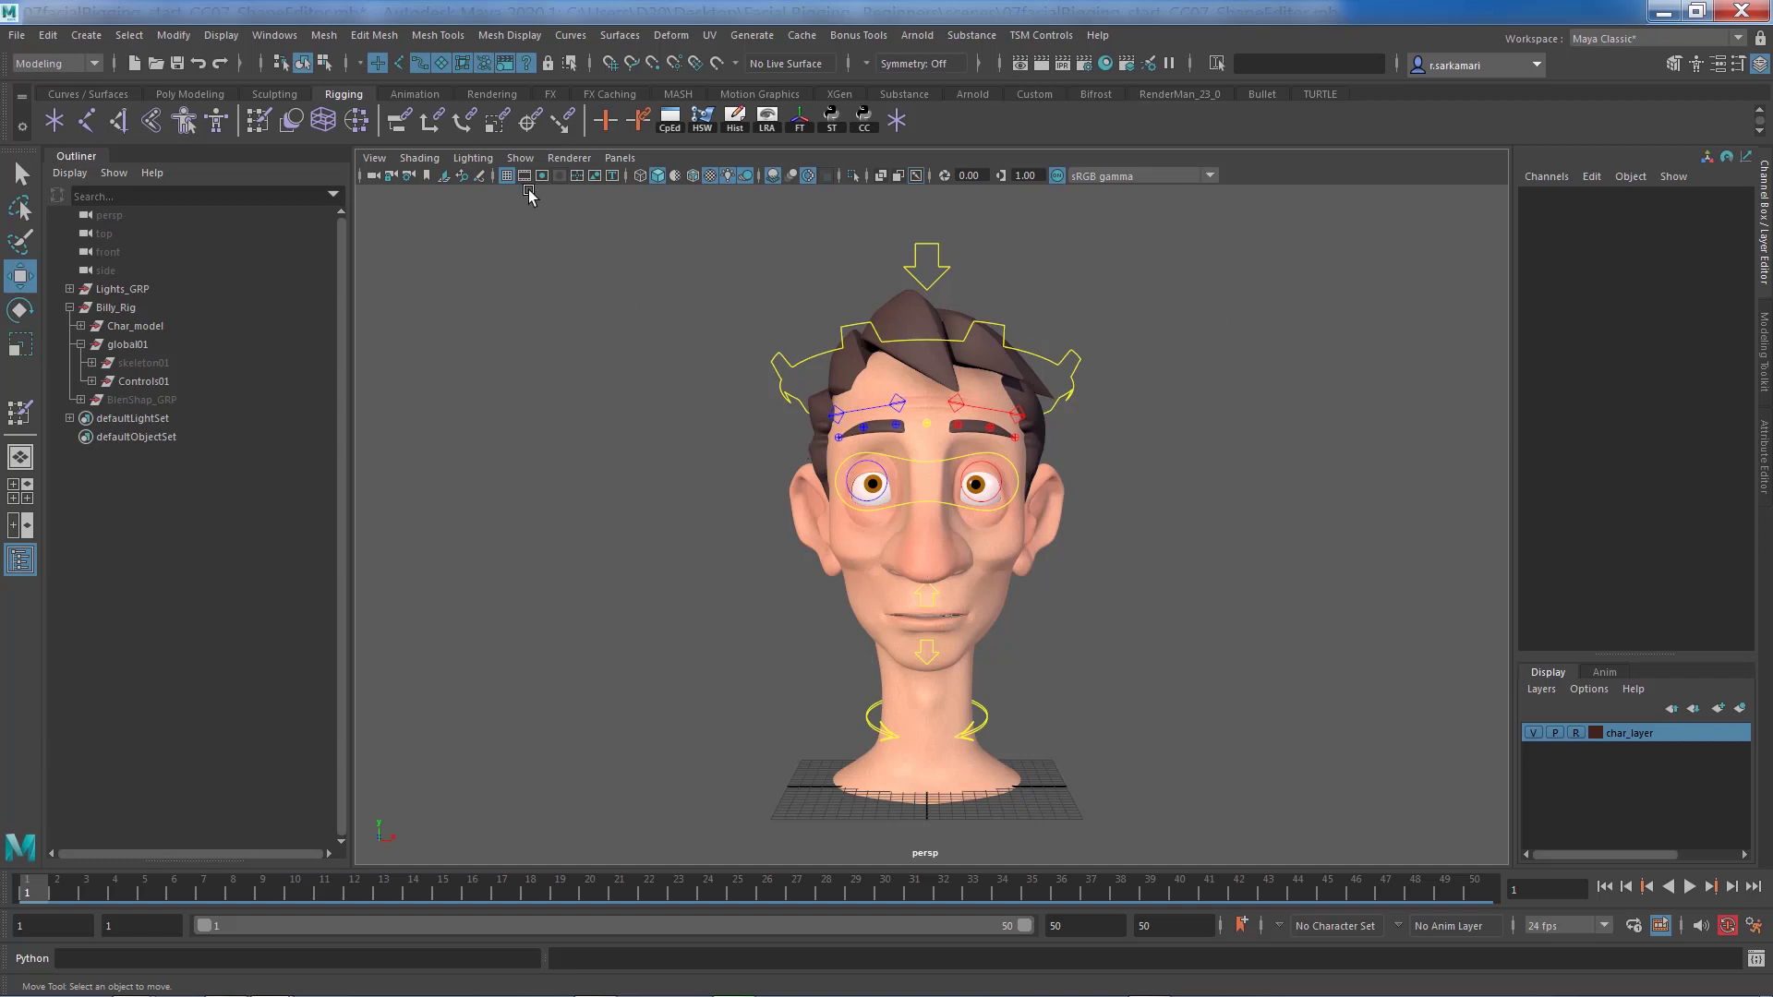
- Set the viewport Show filter to None, then re-enable Polygons and NURBS Curves
left_click(520, 159)
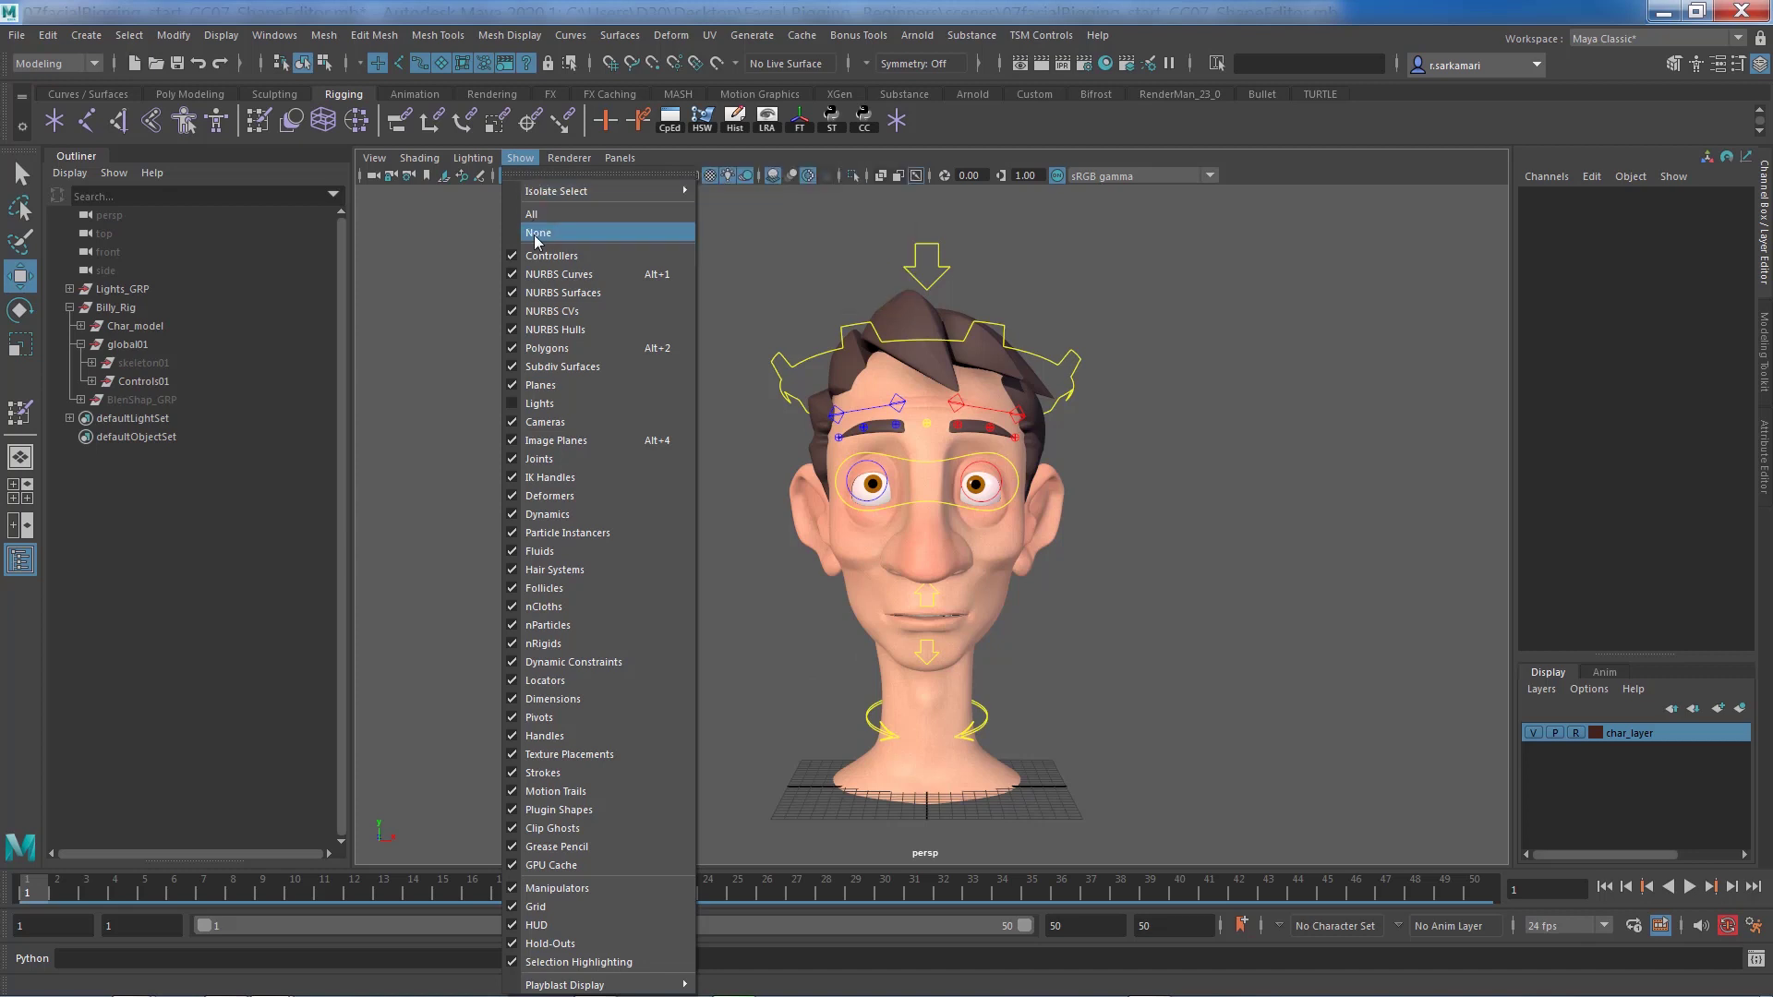
left_click(537, 236)
left_click(520, 159)
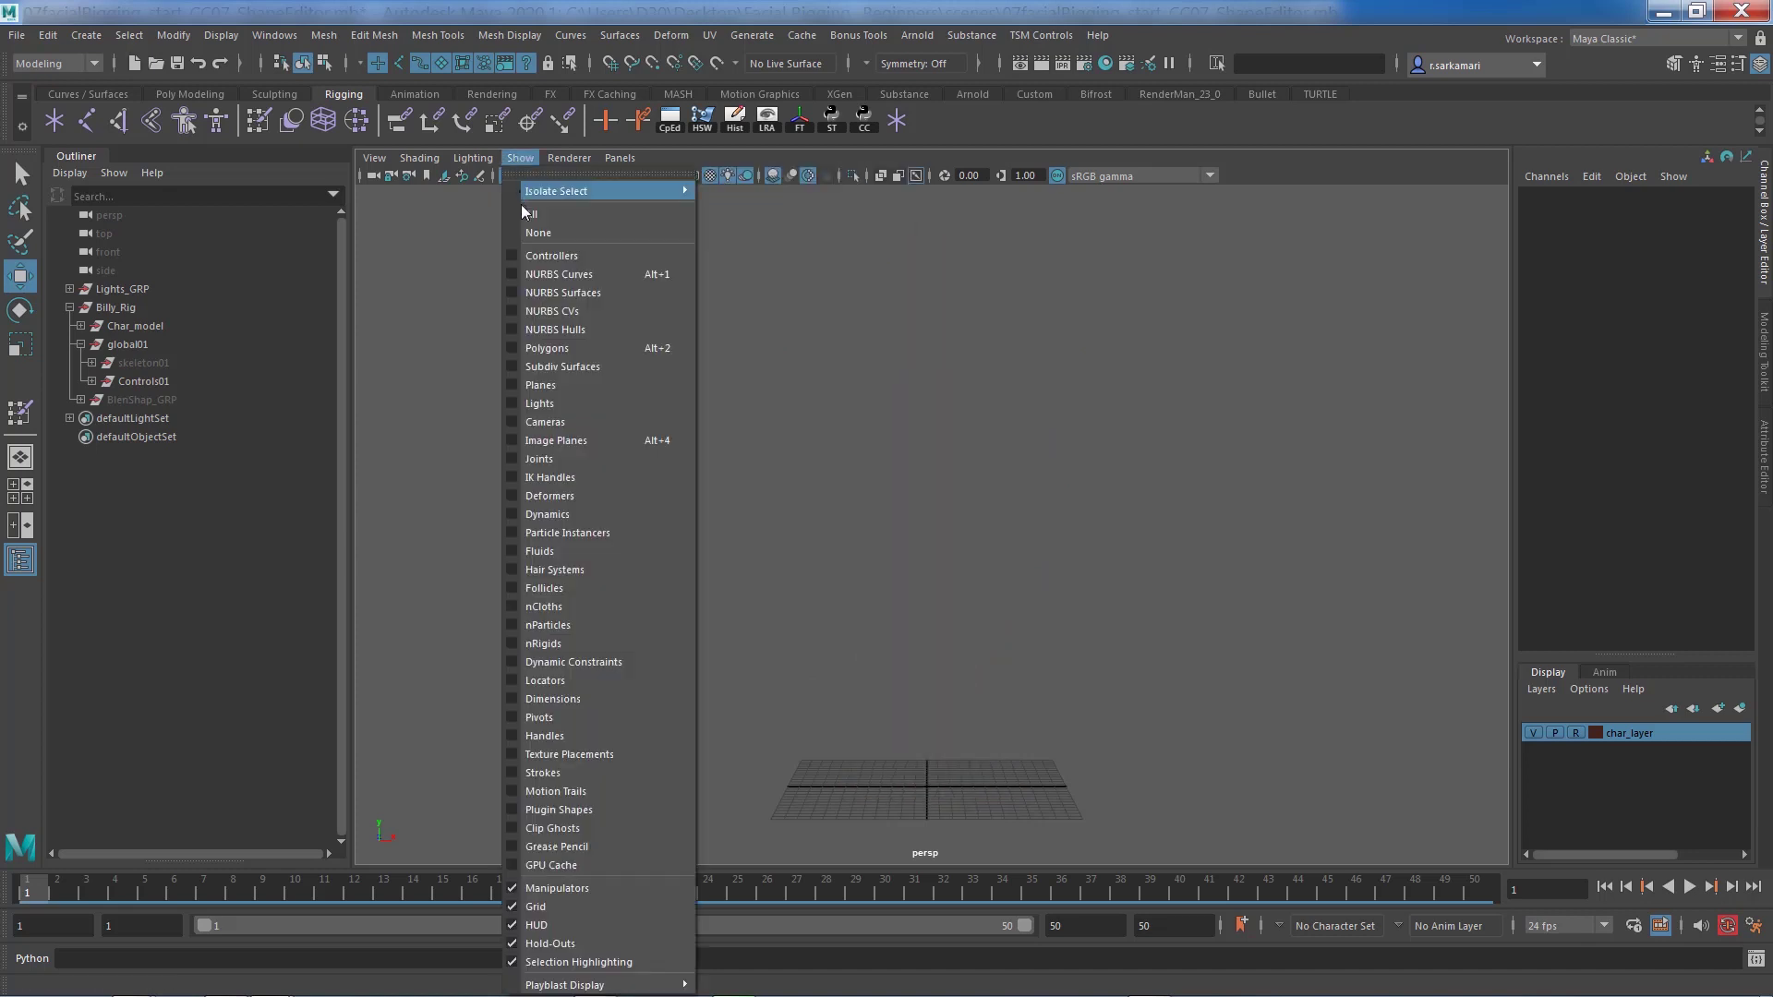
left_click(536, 348)
left_click(520, 159)
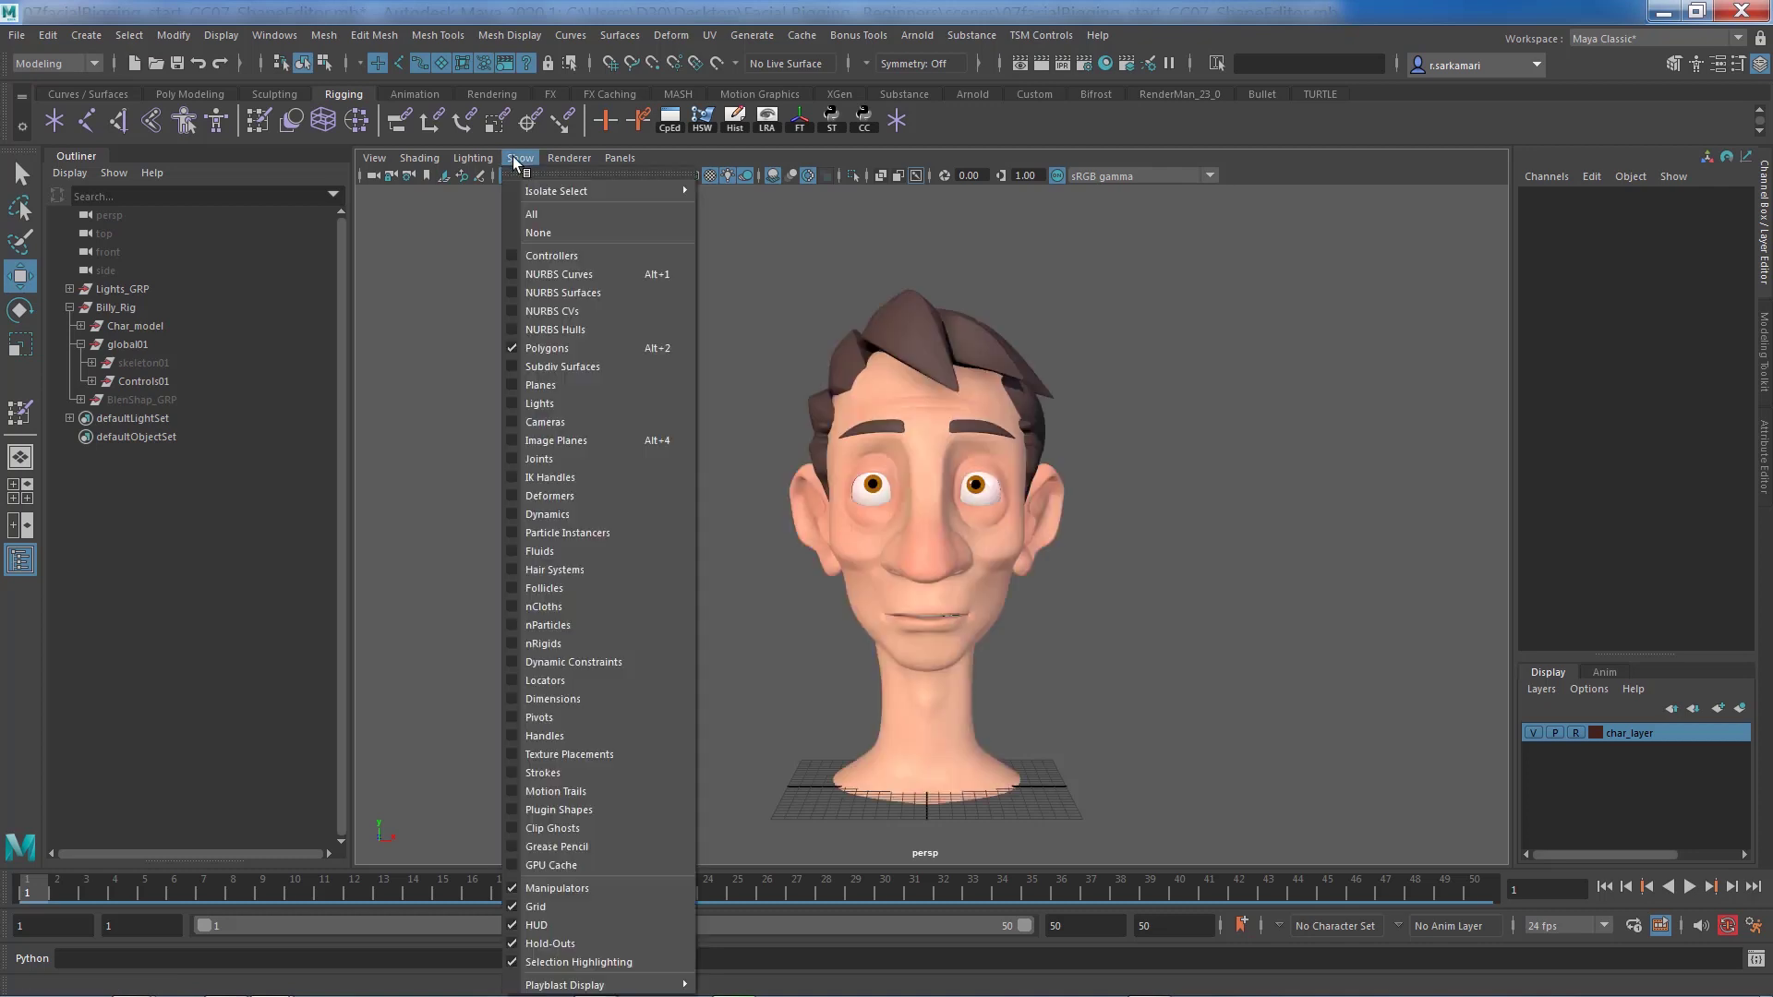
left_click(534, 275)
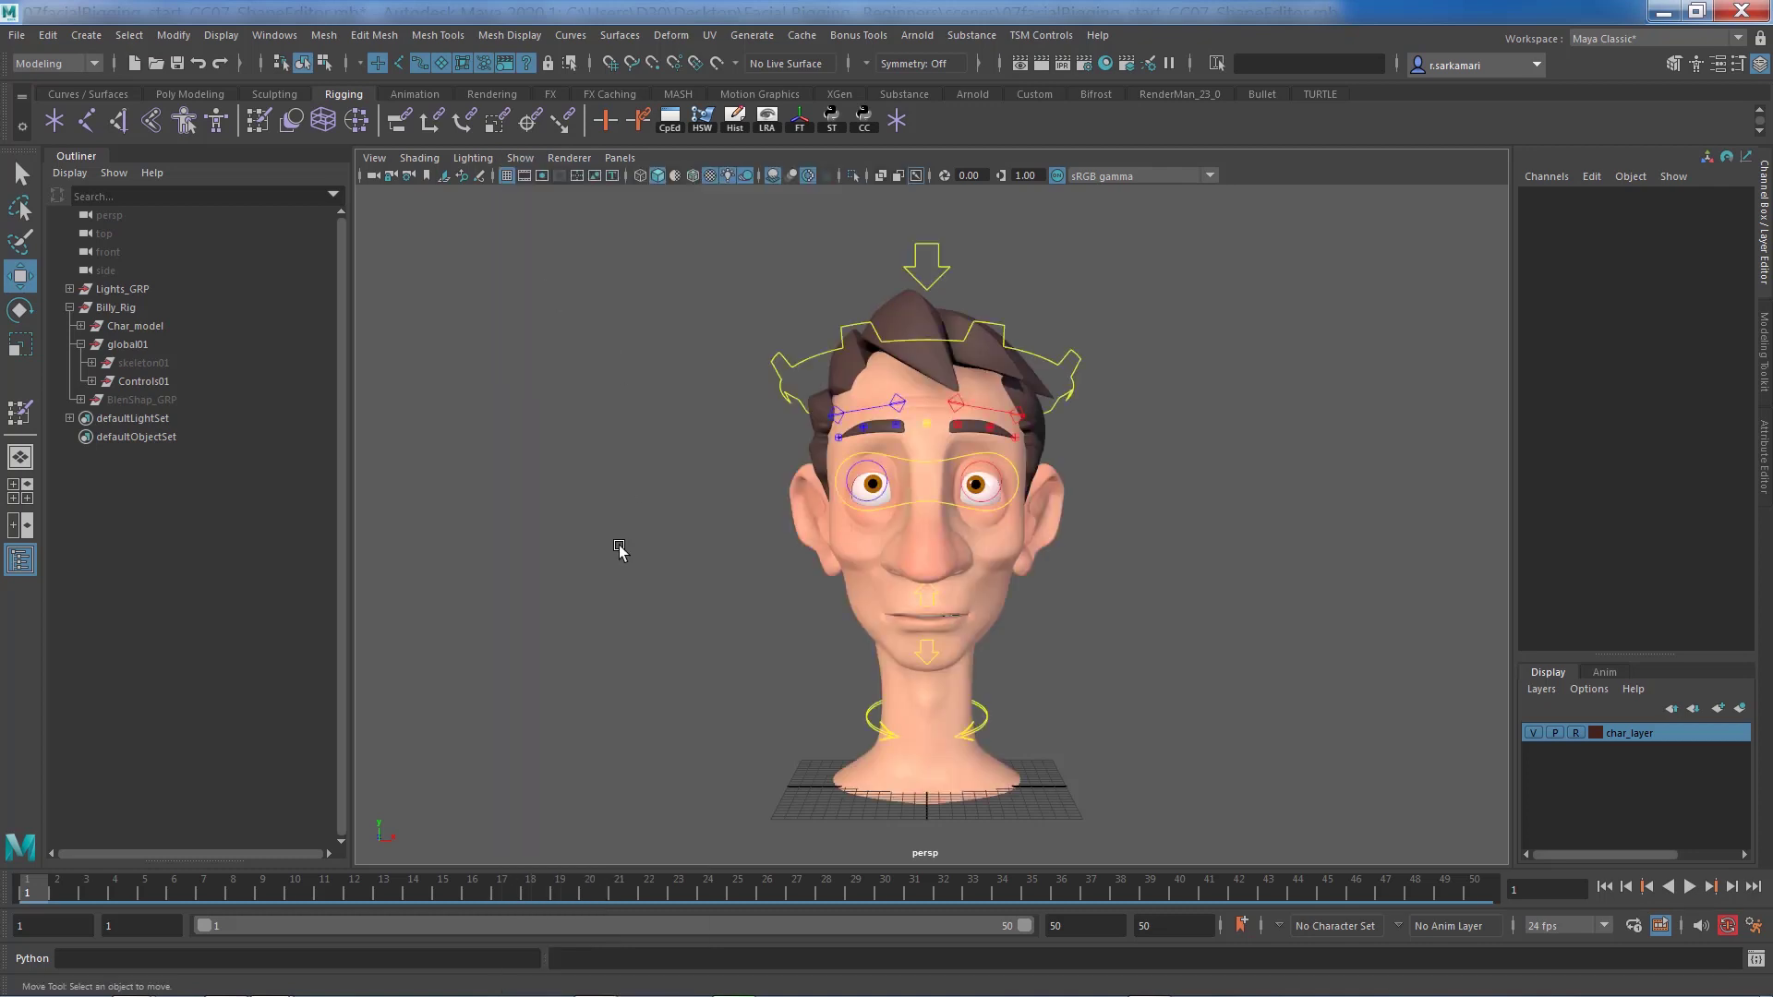